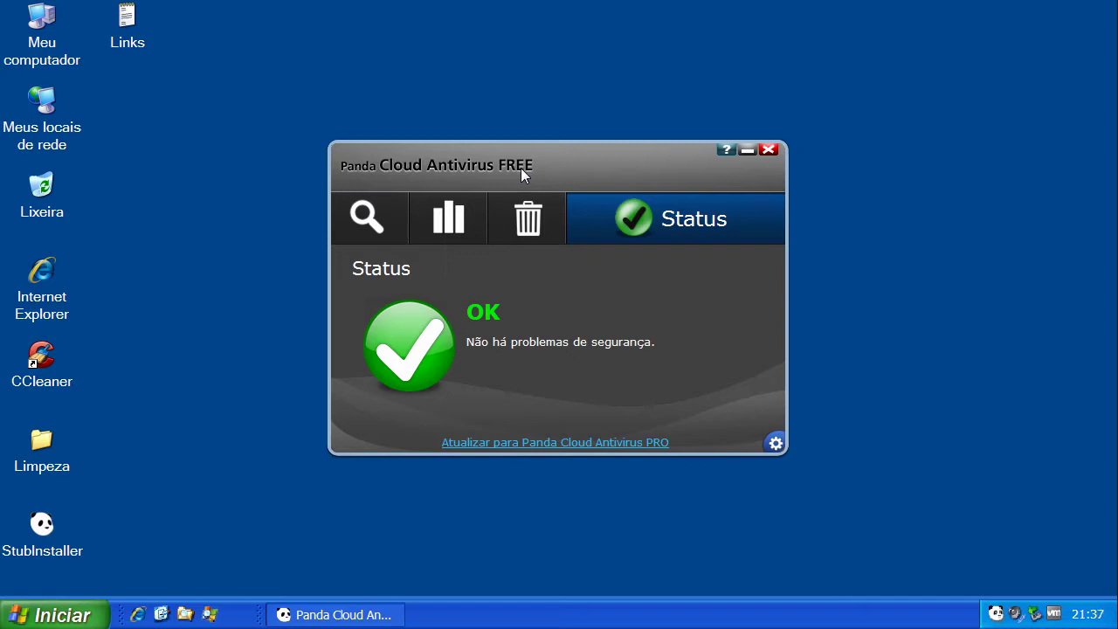
Review Panda's advanced settings for scanning, recycle bin, alerts and exclusions, cancel without changes and close the antivirus window
left_click(777, 443)
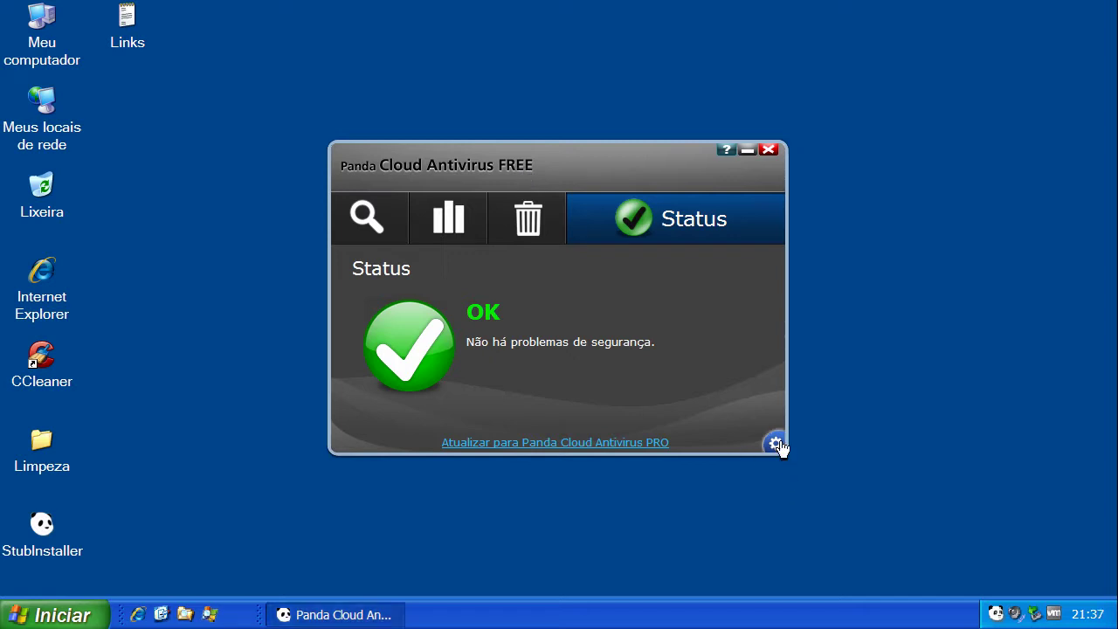
left_click(776, 444)
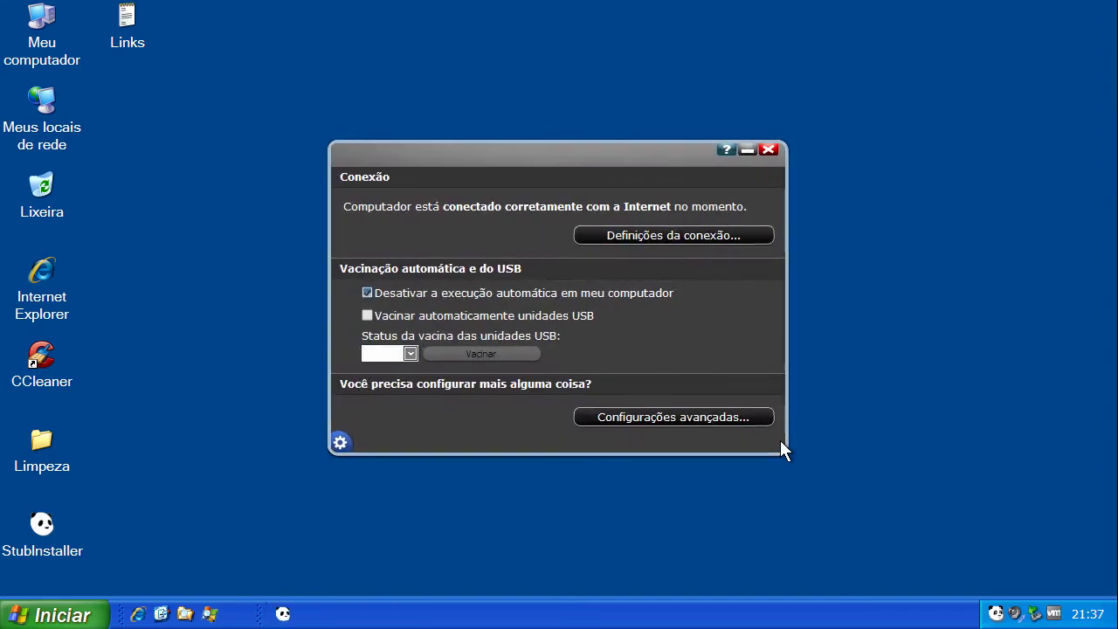
left_click(672, 420)
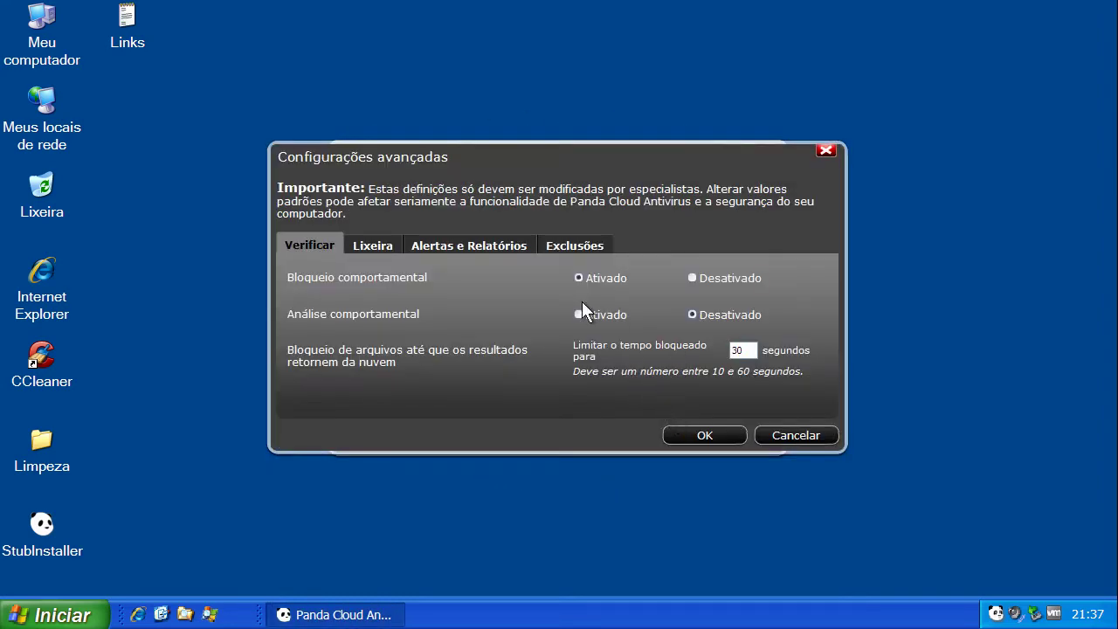
left_click(394, 249)
left_click(430, 246)
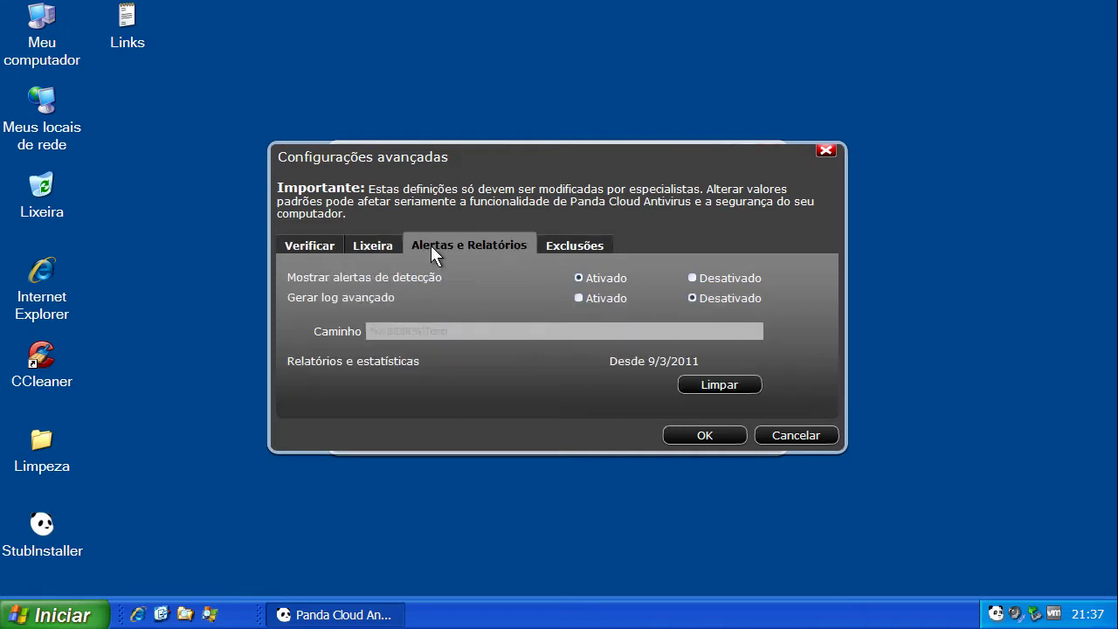
left_click(555, 245)
left_click(786, 435)
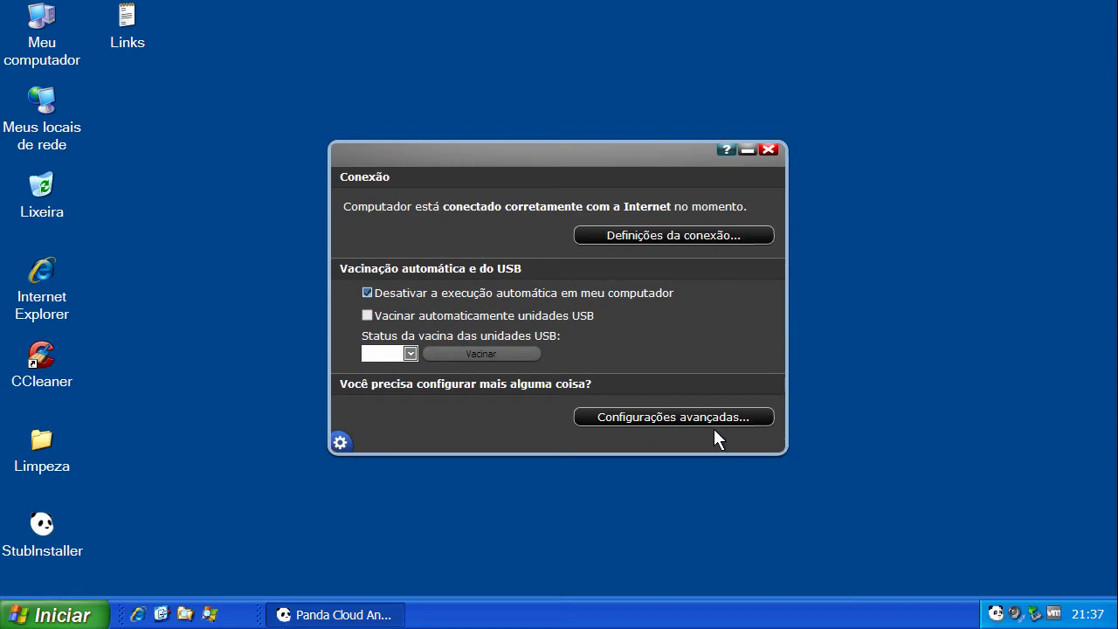
left_click(342, 440)
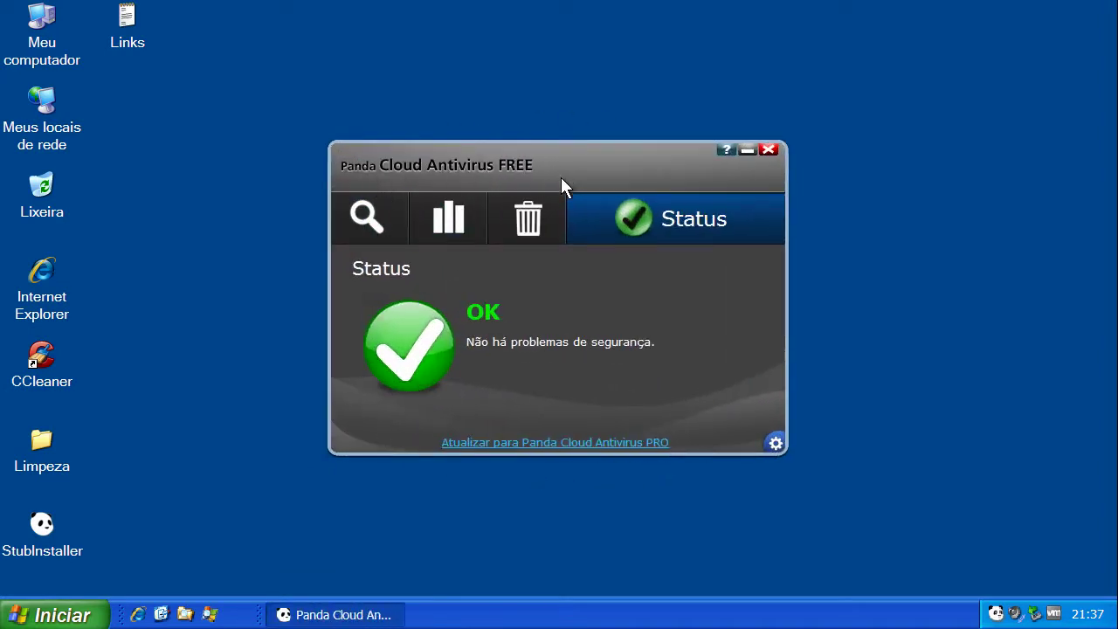
left_click(769, 151)
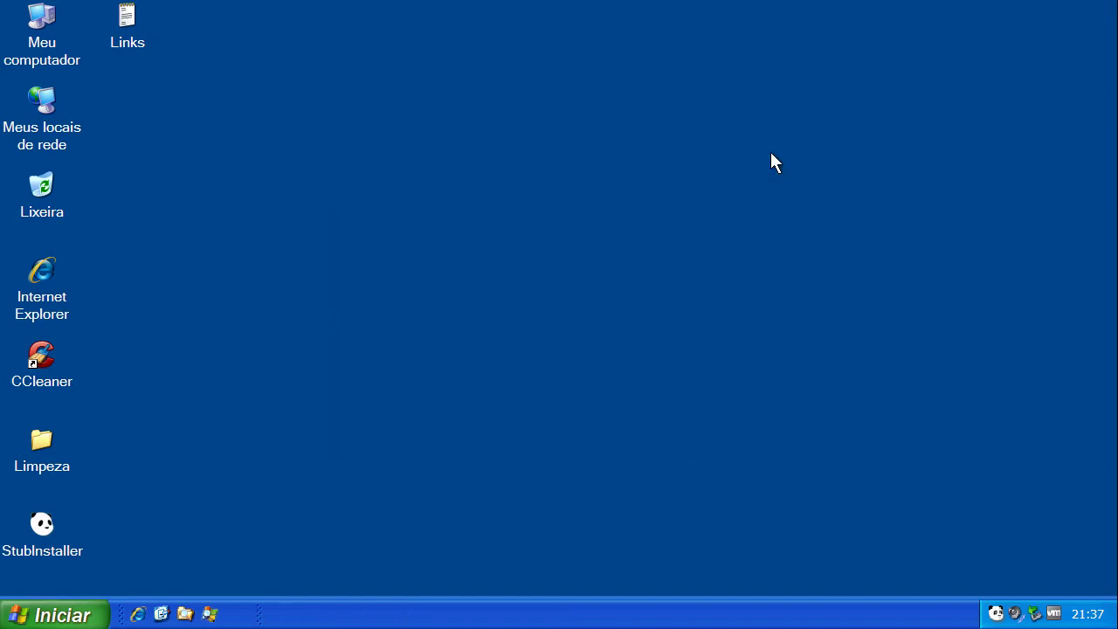
Start Process Explorer, accept its license agreement and sort the process list by company name
left_click(210, 613)
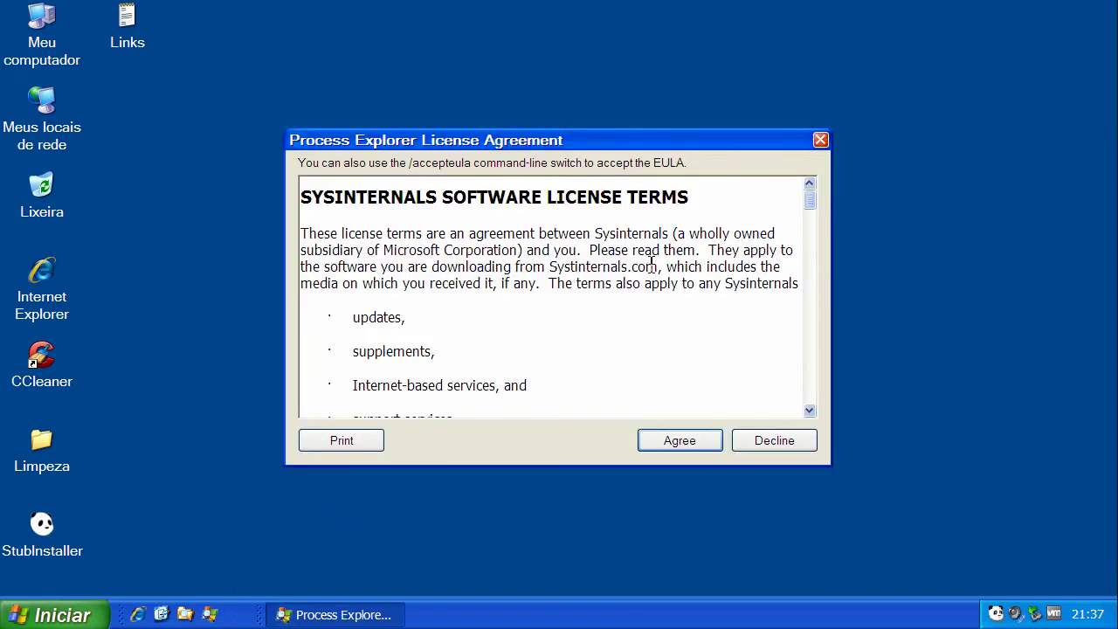
left_click(657, 442)
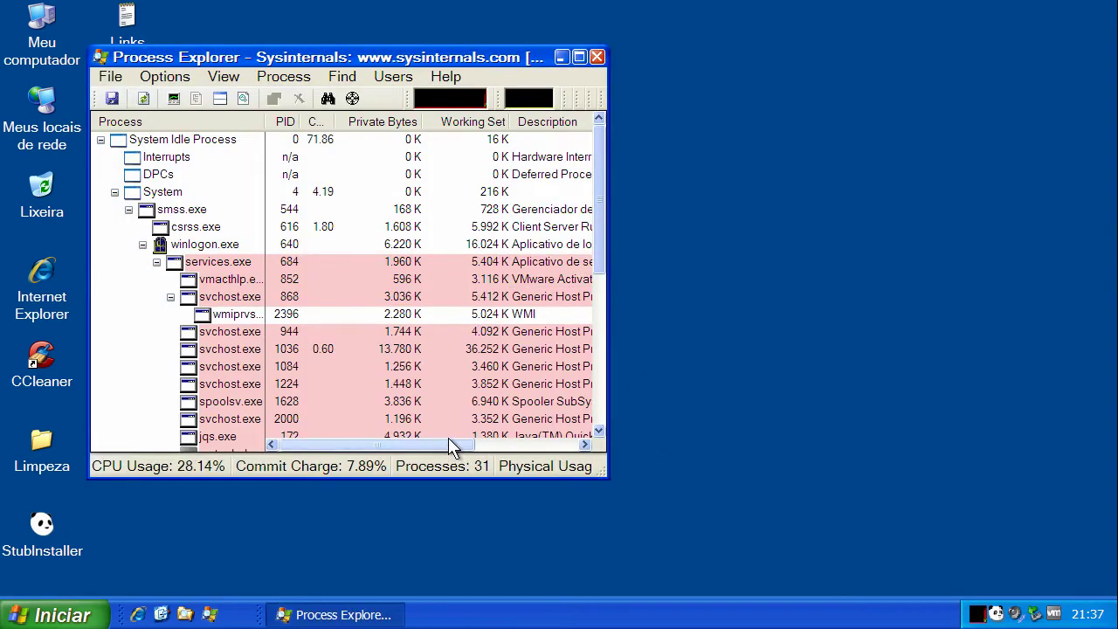
left_click_drag(452, 445, 572, 462)
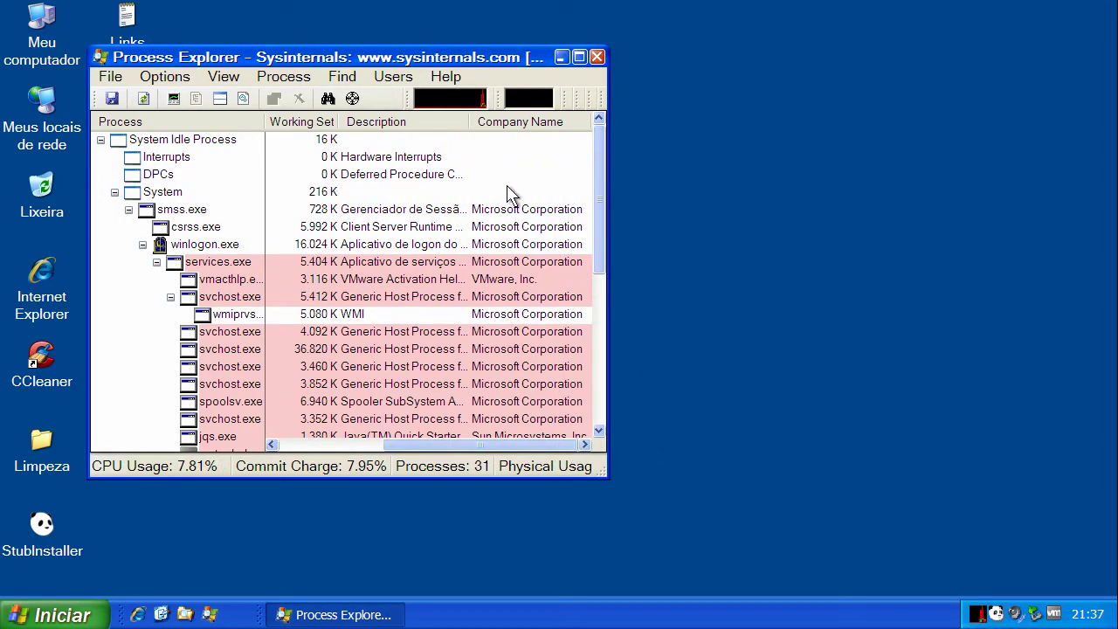
left_click(528, 123)
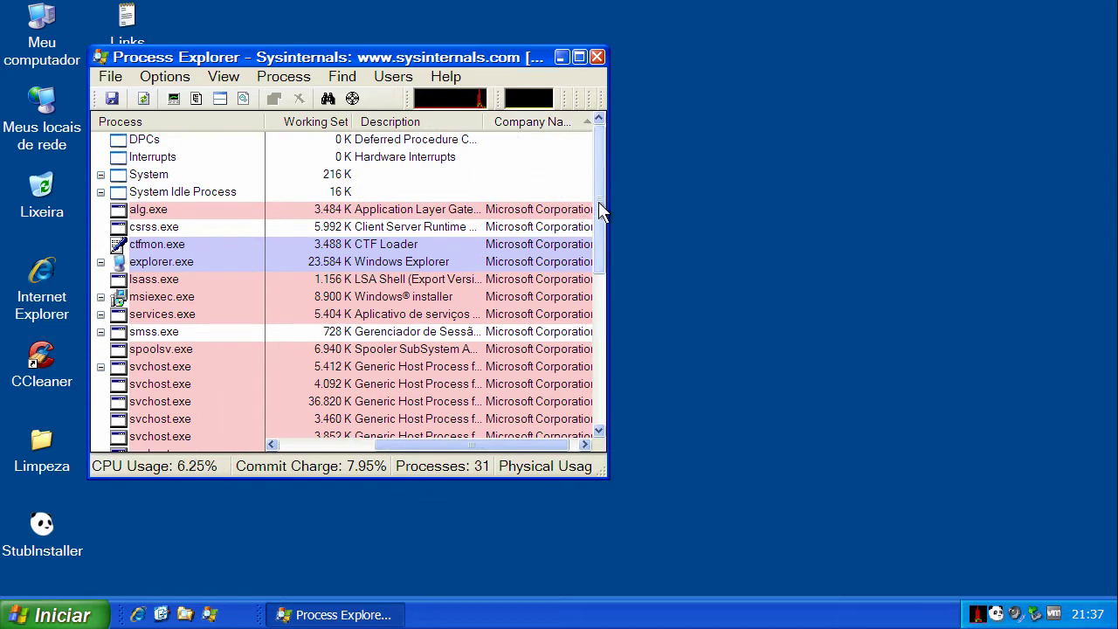
left_click_drag(599, 204, 607, 320)
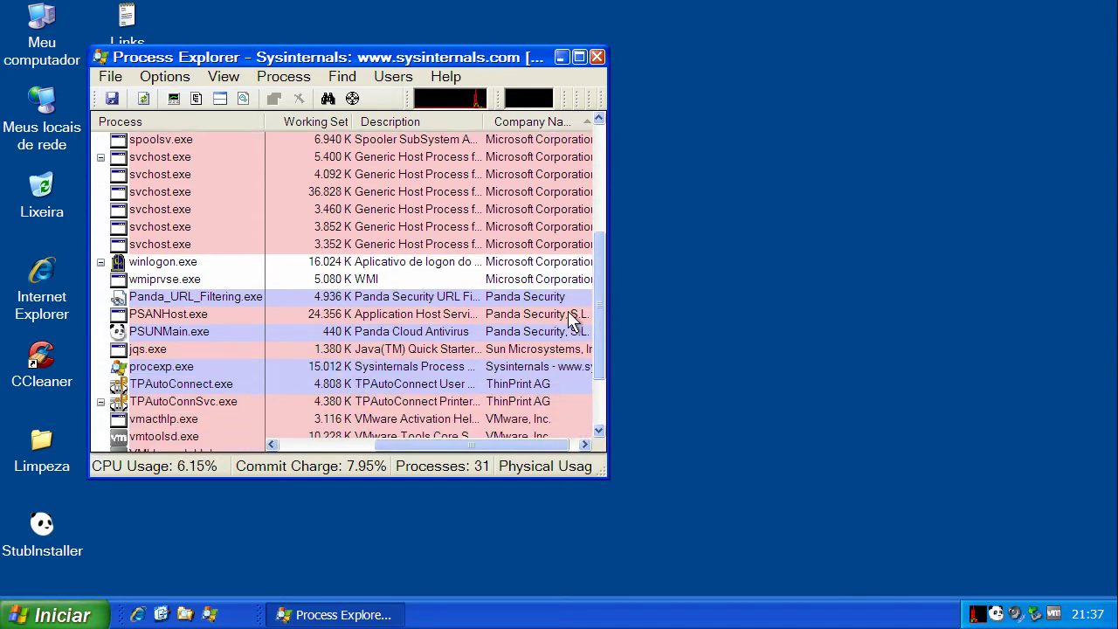
Examine the Panda Security processes in Process Explorer, then widen the window to fit all columns and minimize it
left_click(515, 299)
left_click(513, 317)
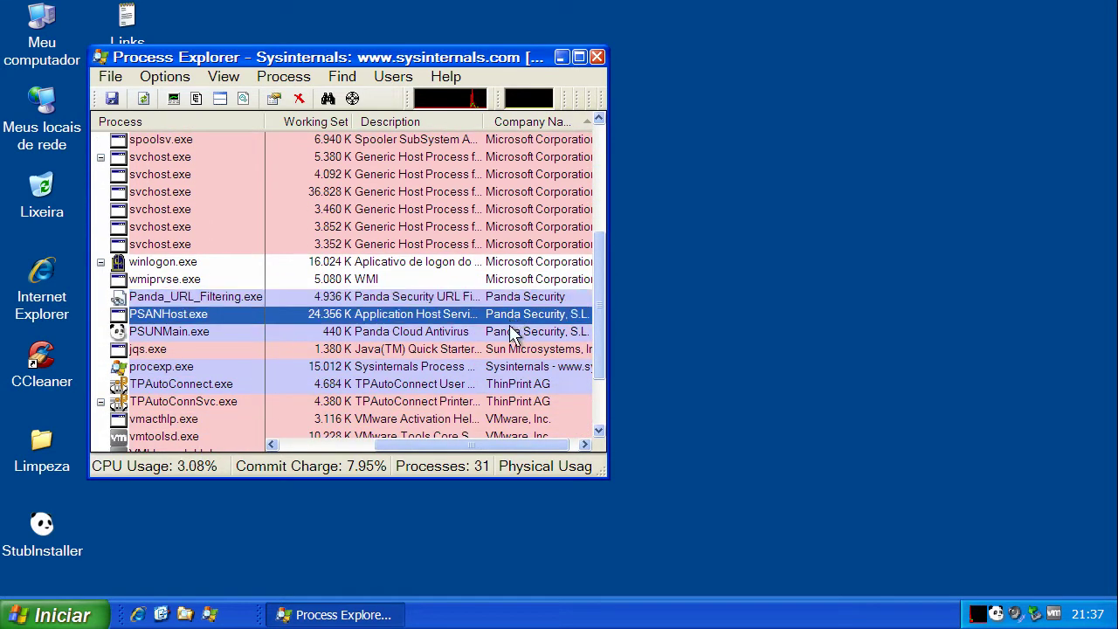
left_click(513, 334)
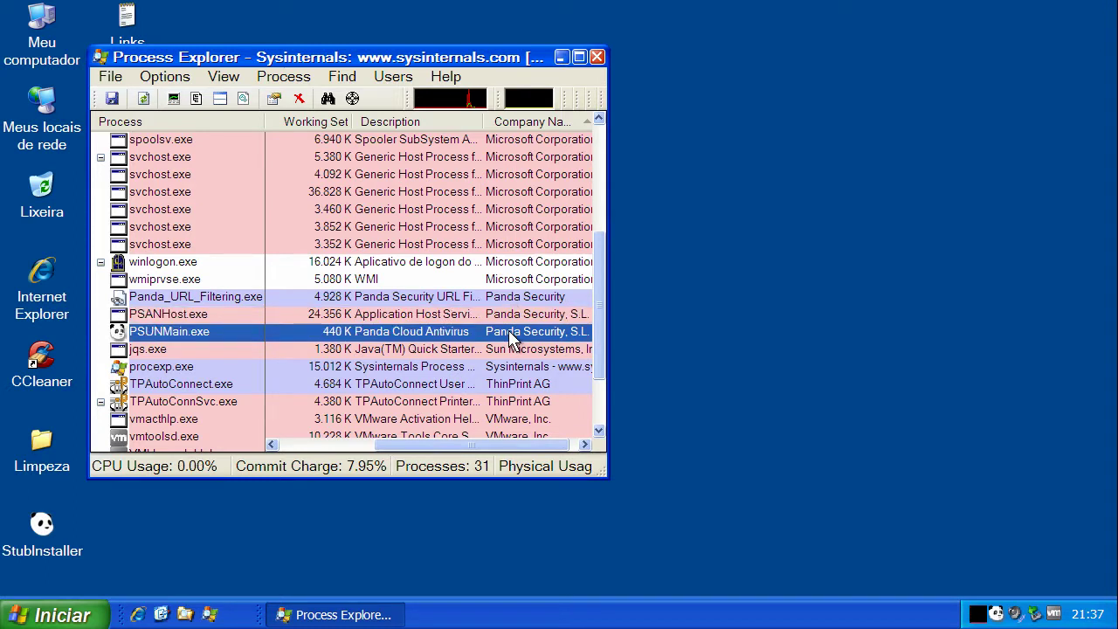
left_click(516, 300)
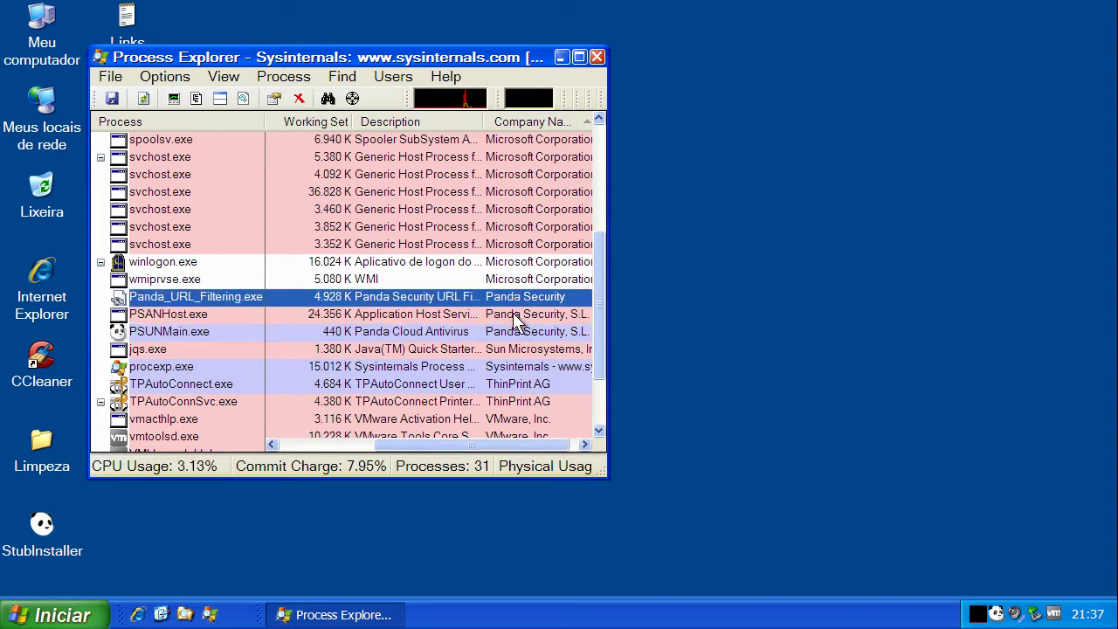
left_click(515, 316)
left_click(516, 333)
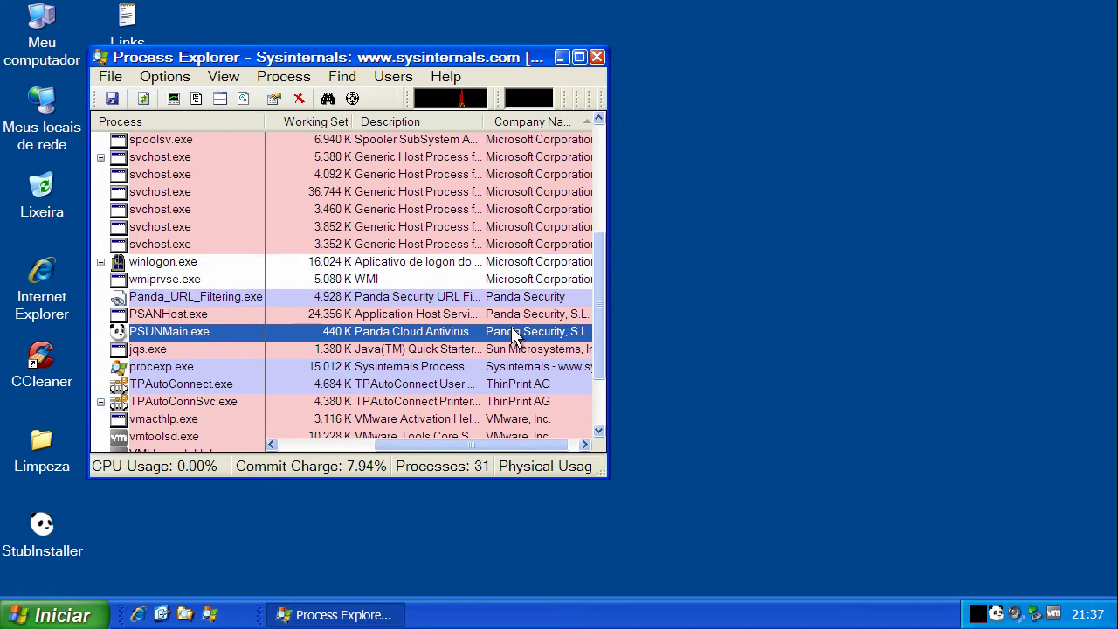
left_click(515, 316)
left_click(516, 300)
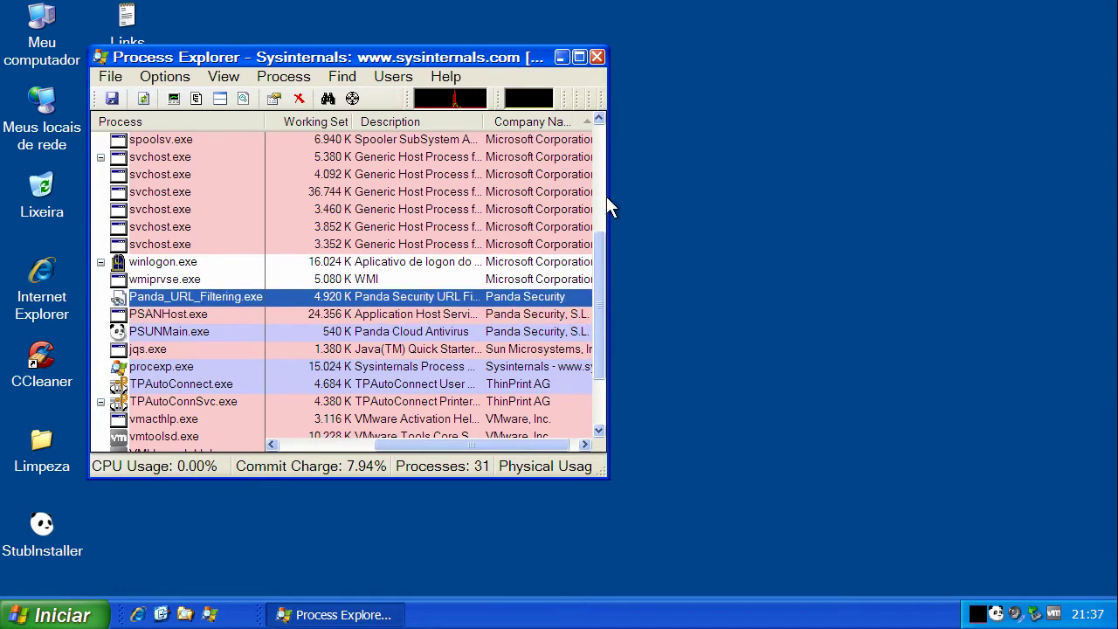
left_click_drag(606, 197, 913, 194)
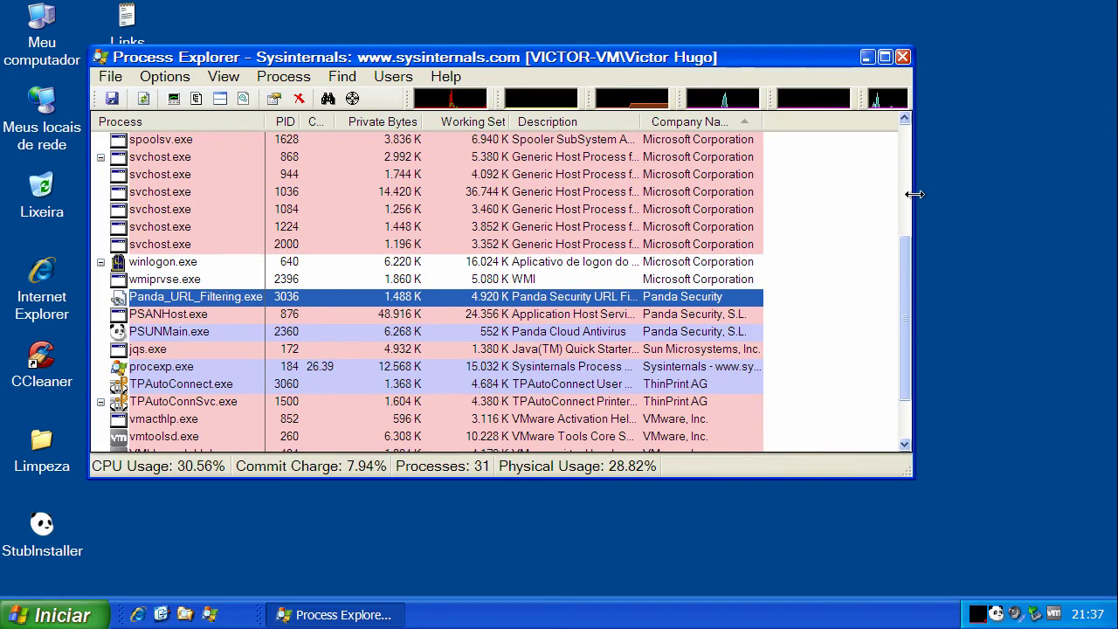
left_click(867, 57)
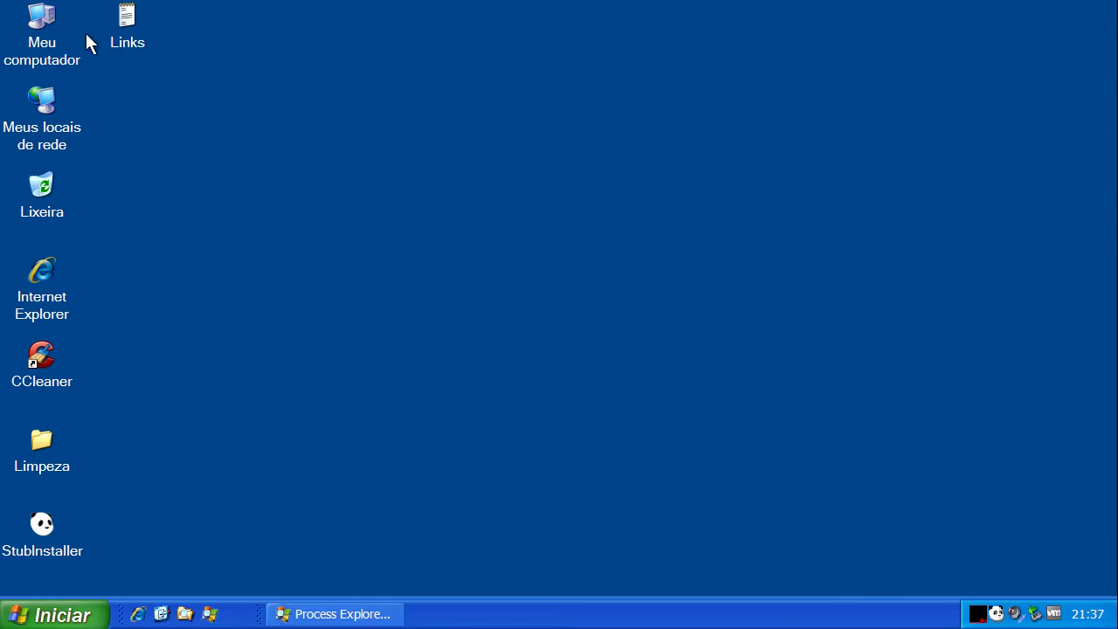
double_click(122, 26)
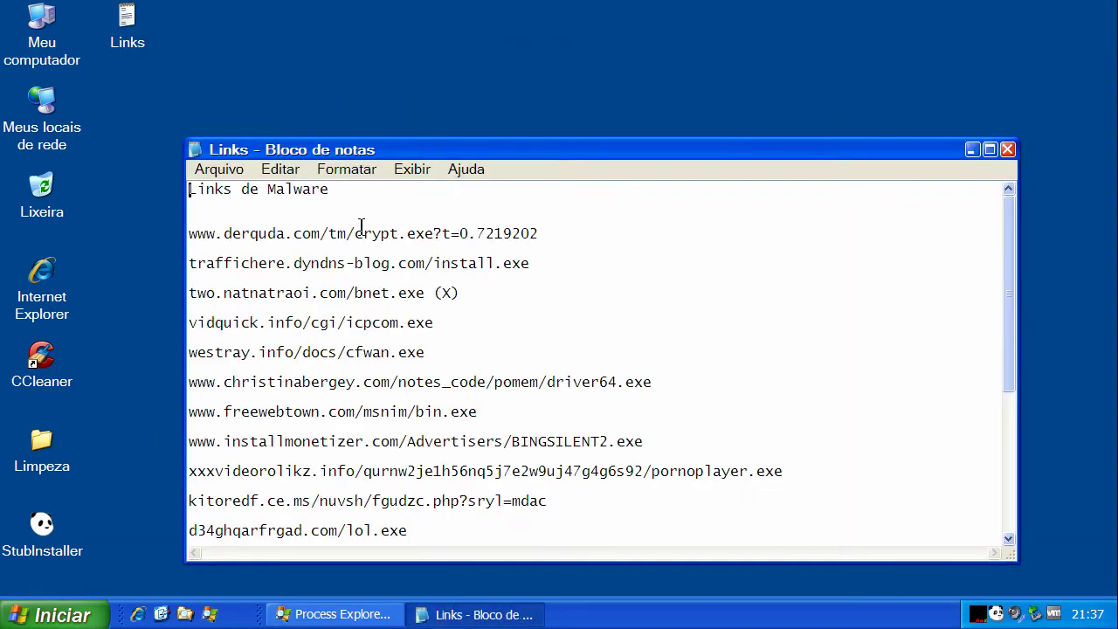
key("Down")
key("Down")
key("shift+End")
right_click(364, 234)
left_click(404, 294)
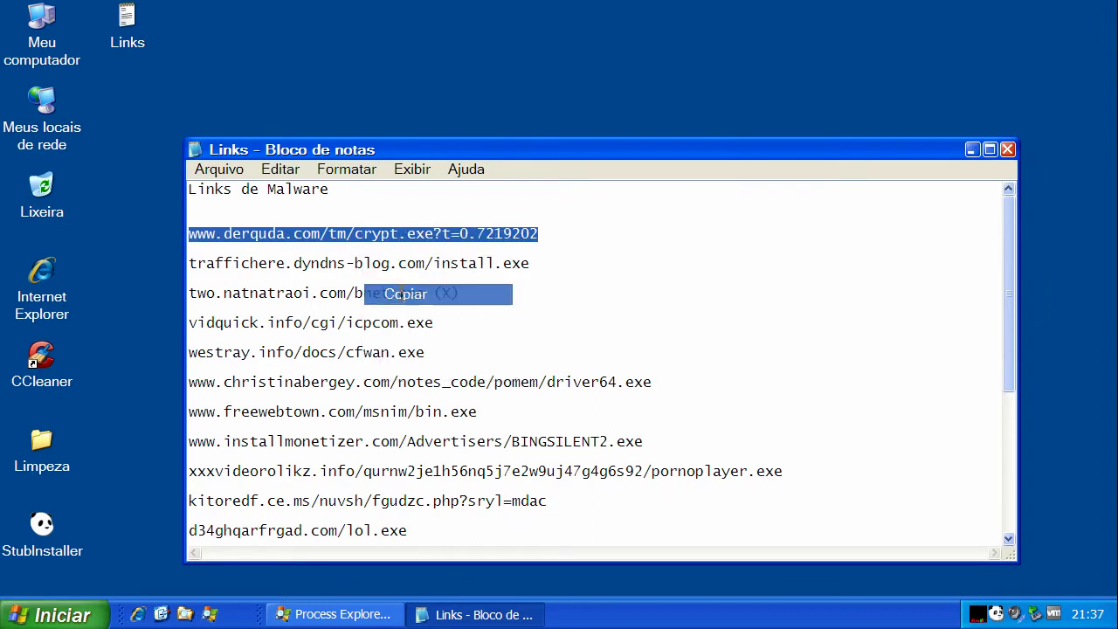
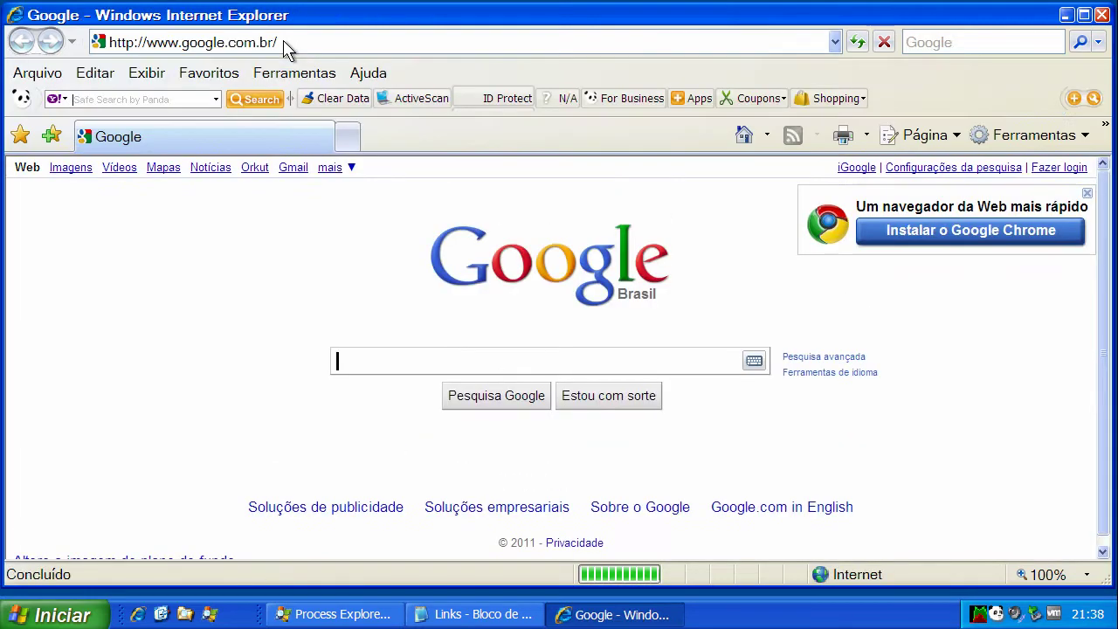
left_click(283, 41)
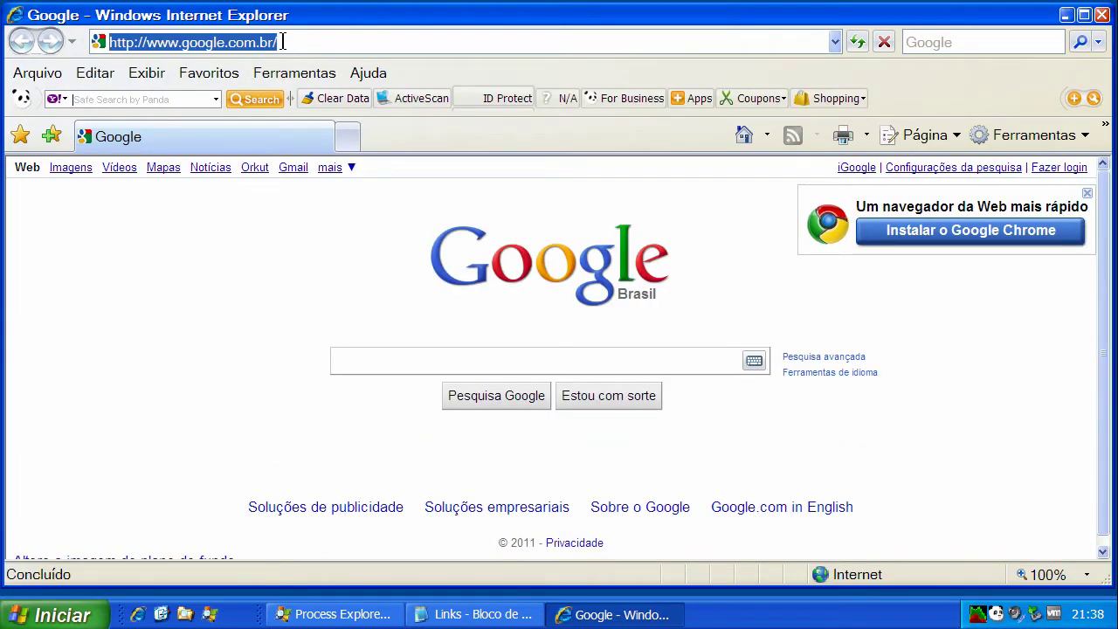
type("www.derquda.com/tm/crypt.exe?t=0.7219202")
key("Return")
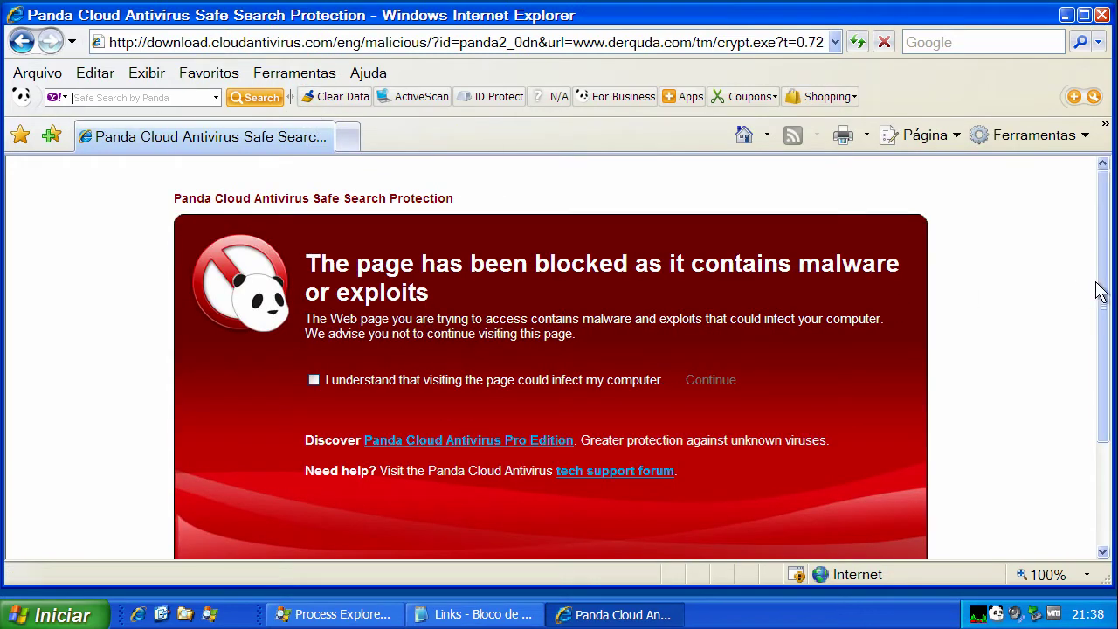
scroll(1104, 295, "down", 1)
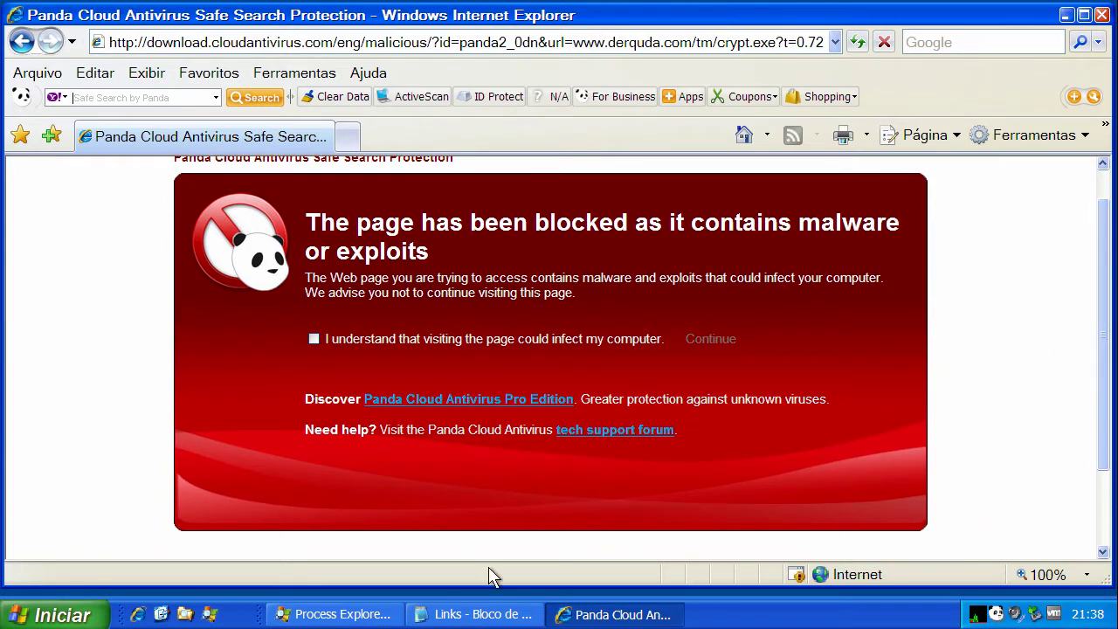
left_click(760, 134)
Switch to the Links file in Notepad and copy the link traffichere.dyndns-blog.com/install.exe
left_click(479, 614)
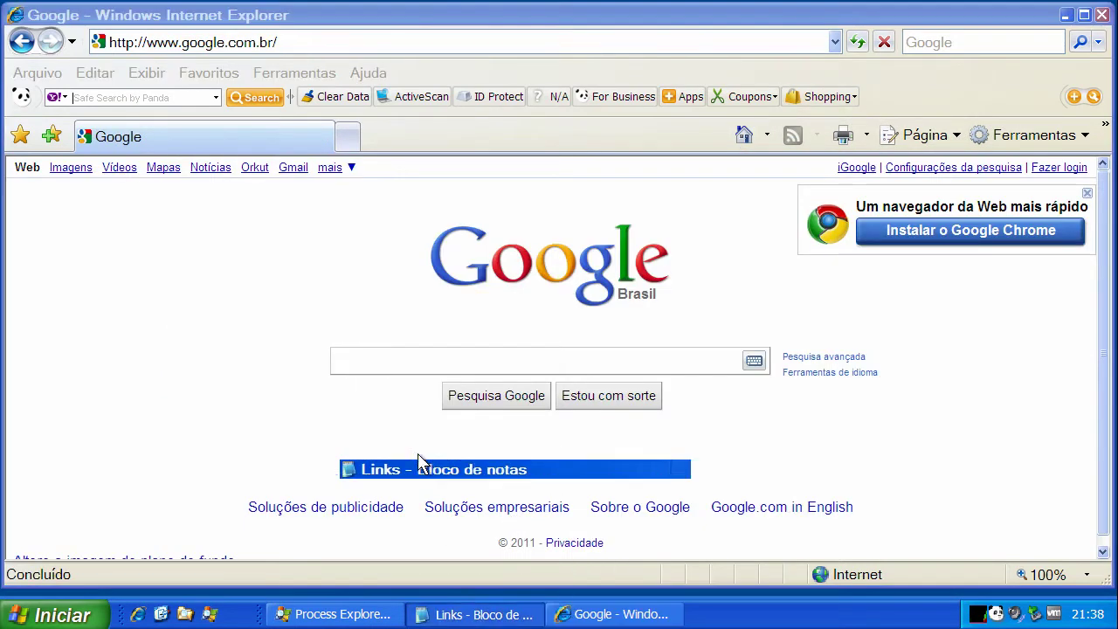
double_click(313, 266)
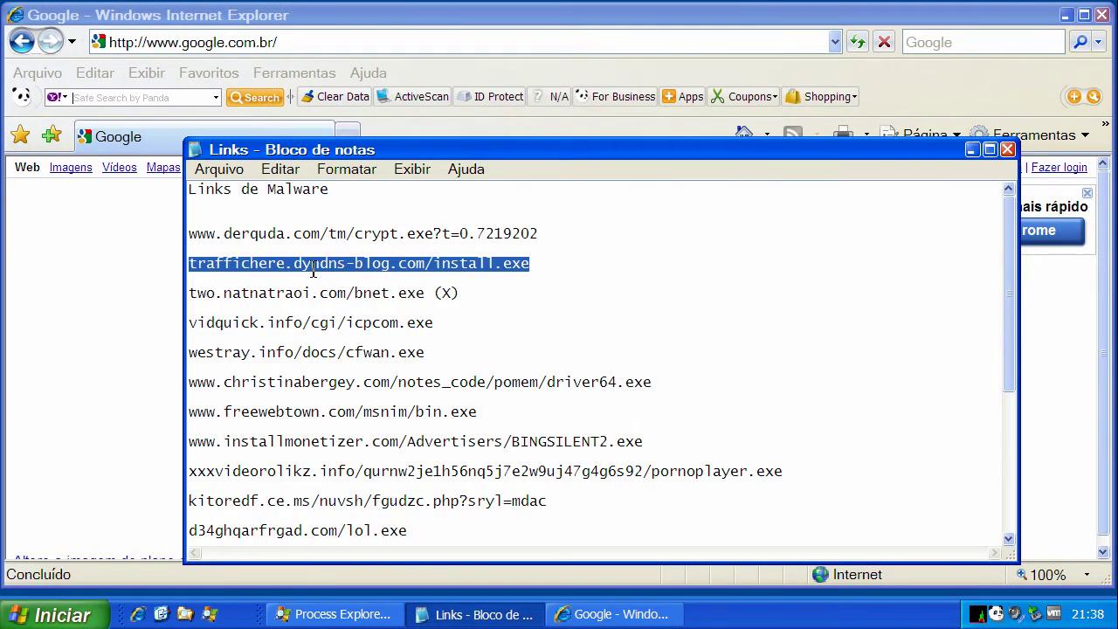
right_click(312, 270)
left_click(362, 332)
Load traffichere.dyndns-blog.com/install.exe in Internet Explorer with the Chrome promotion dismissed, and check the running processes in Process Explorer
left_click(267, 46)
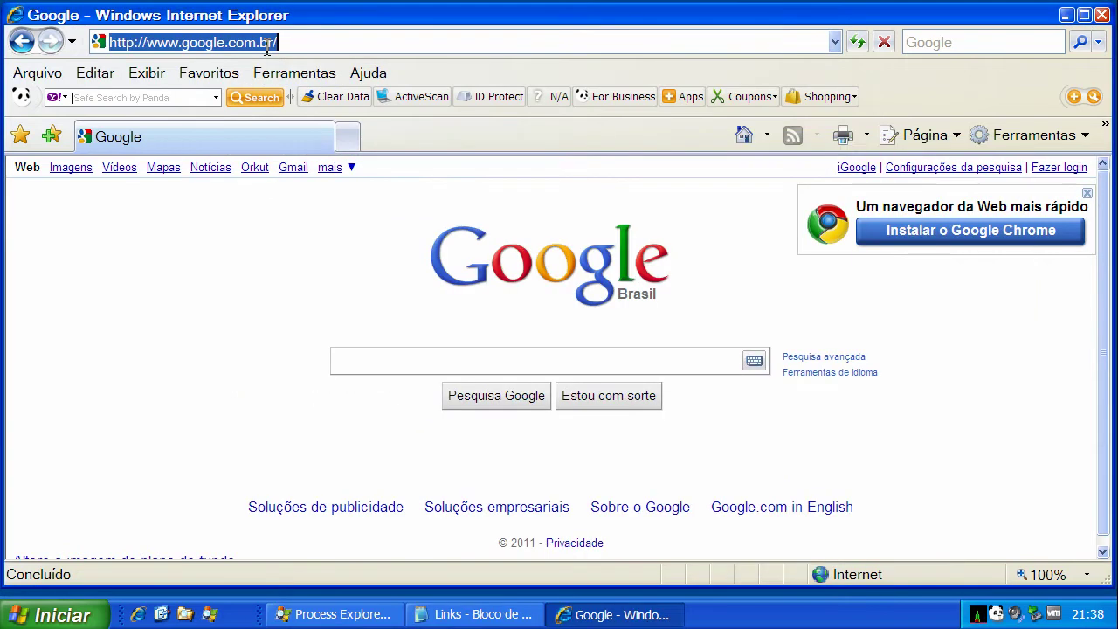
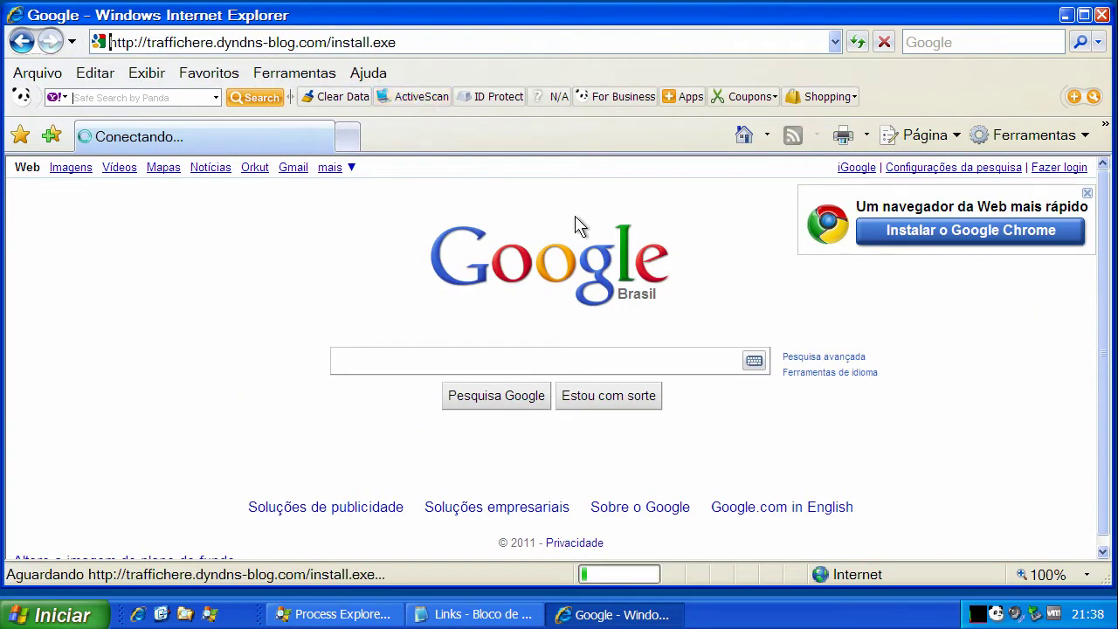
left_click(1089, 195)
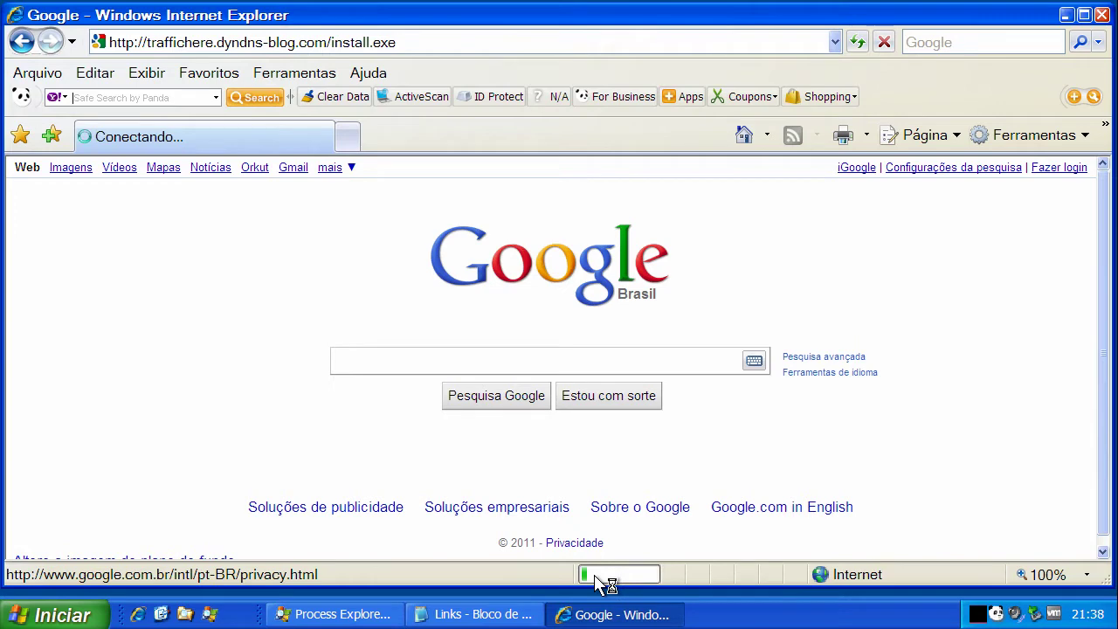
left_click(360, 613)
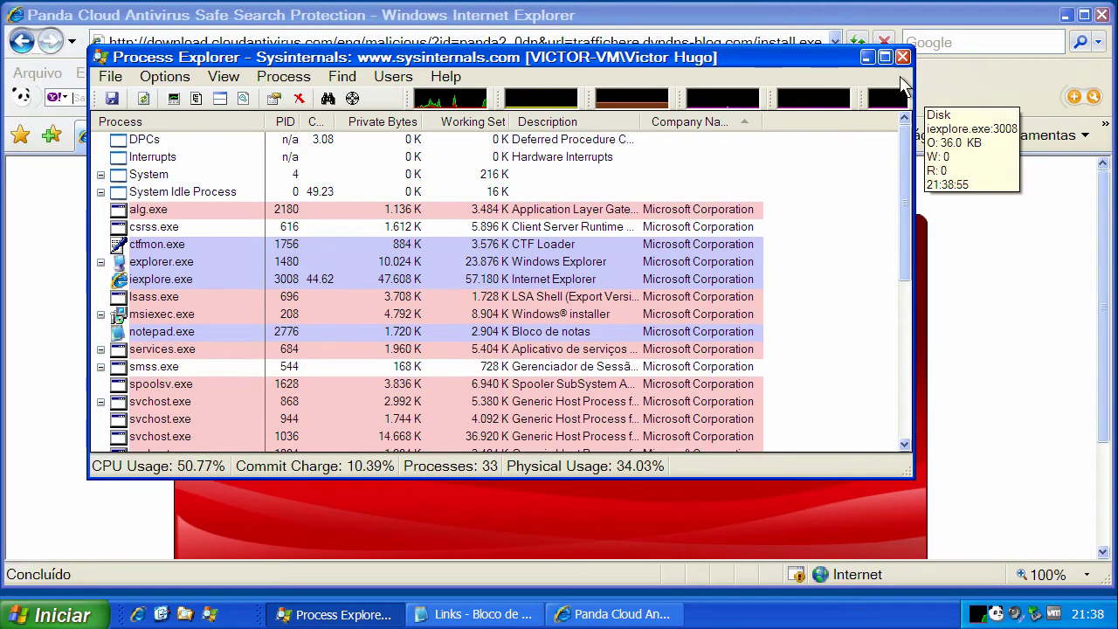
left_click(866, 57)
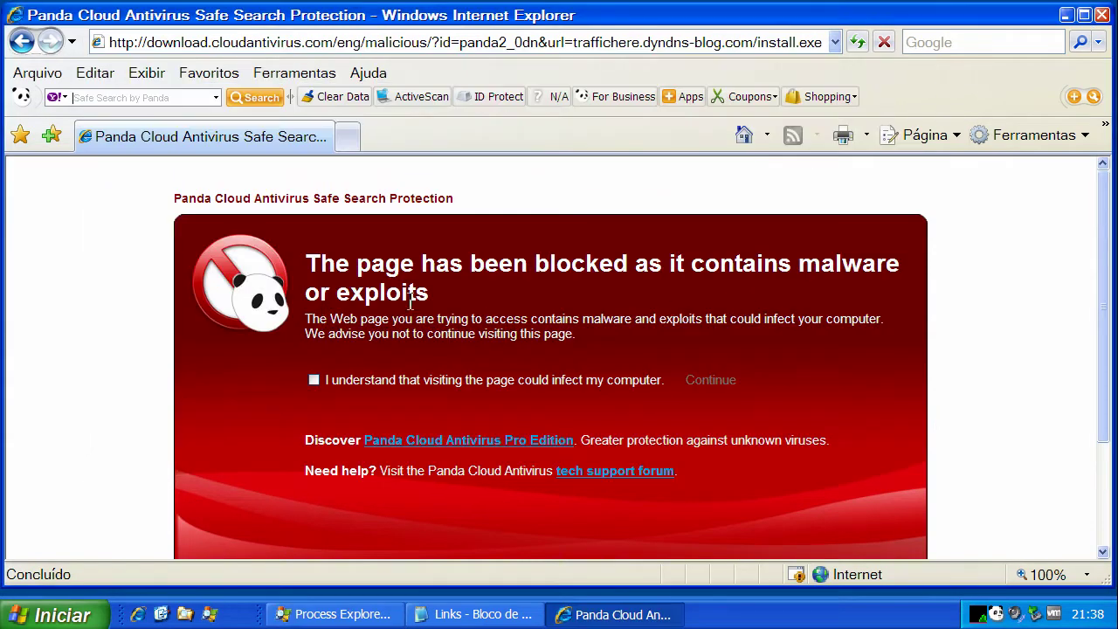
Copy the link two.natnatraoi.com/bnet.exe from the Links file without the (X) and minimize Notepad
left_click(471, 614)
double_click(361, 294)
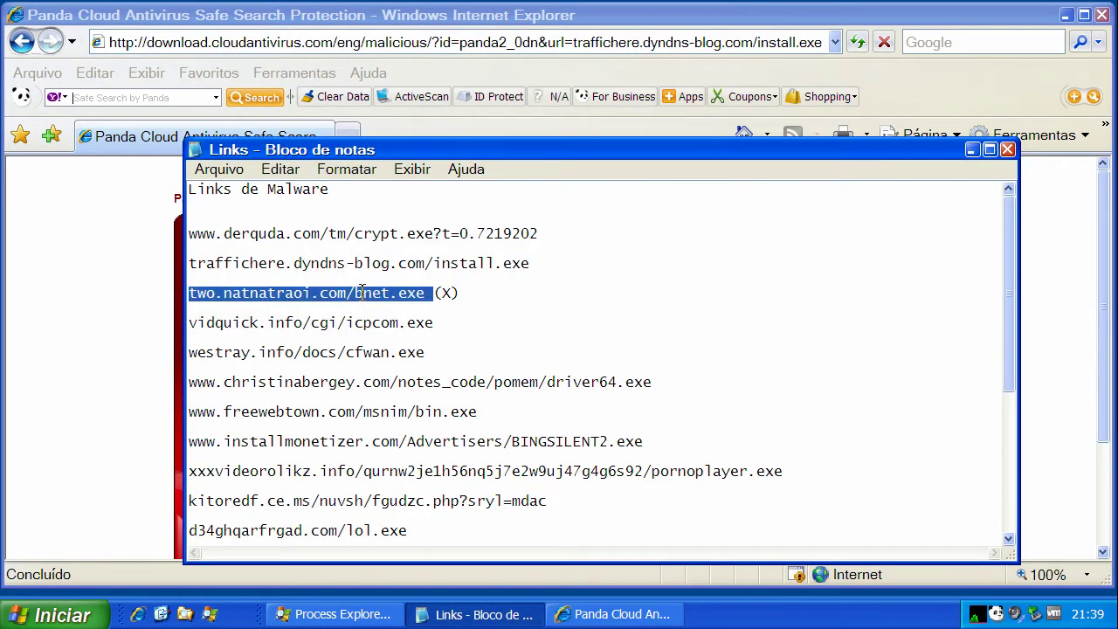
right_click(361, 294)
left_click(418, 360)
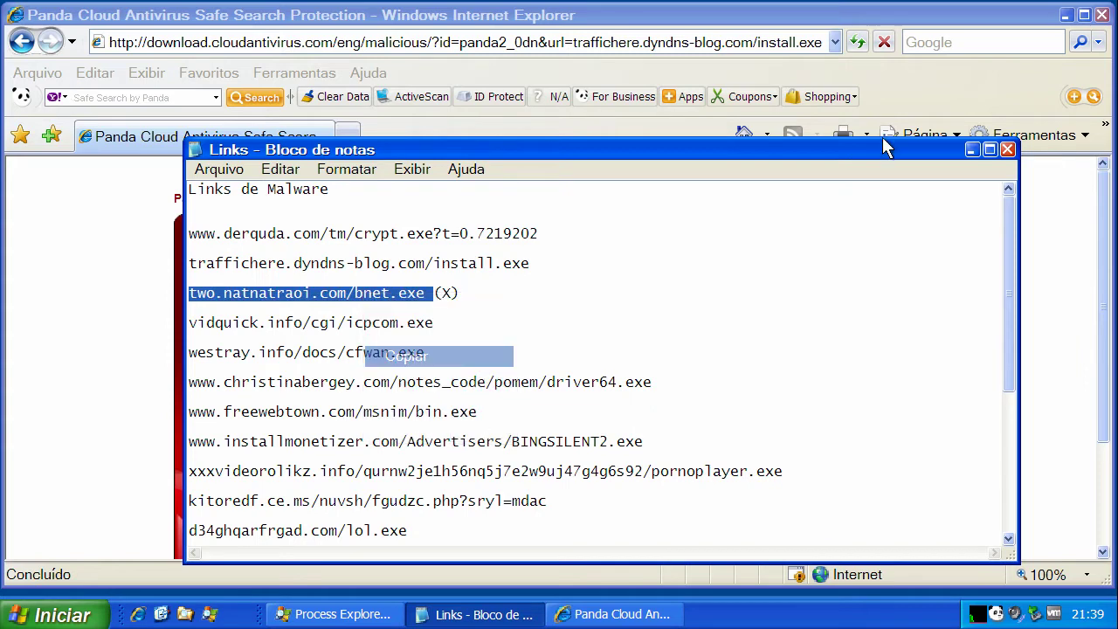
left_click(970, 149)
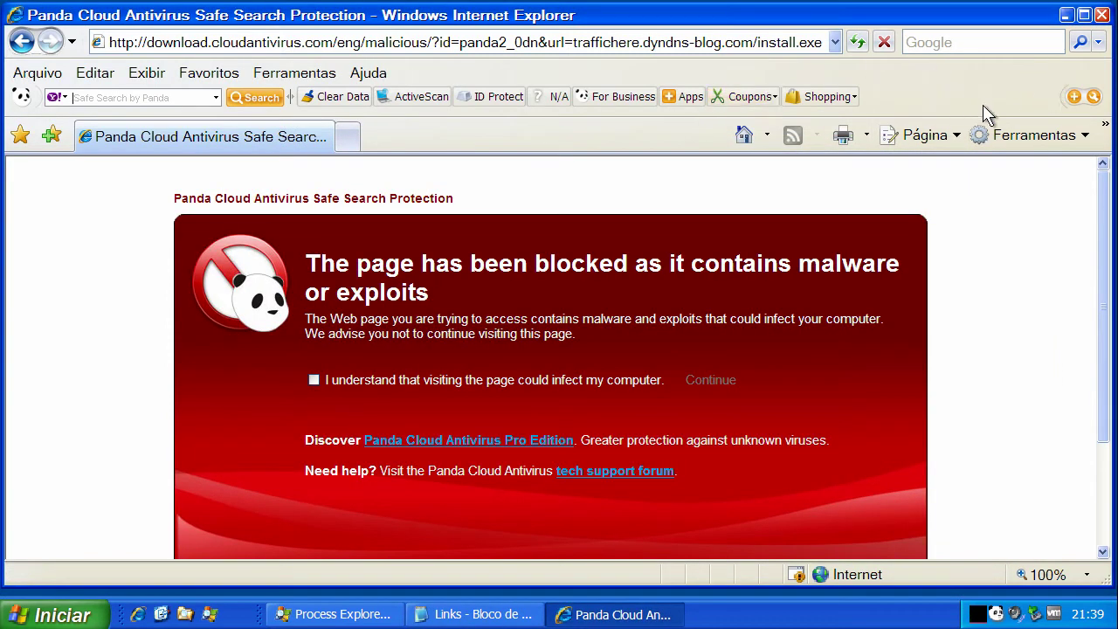
From the Google home page, load two.natnatraoi.com/bnet.exe in Internet Explorer and return to the home page
left_click(745, 134)
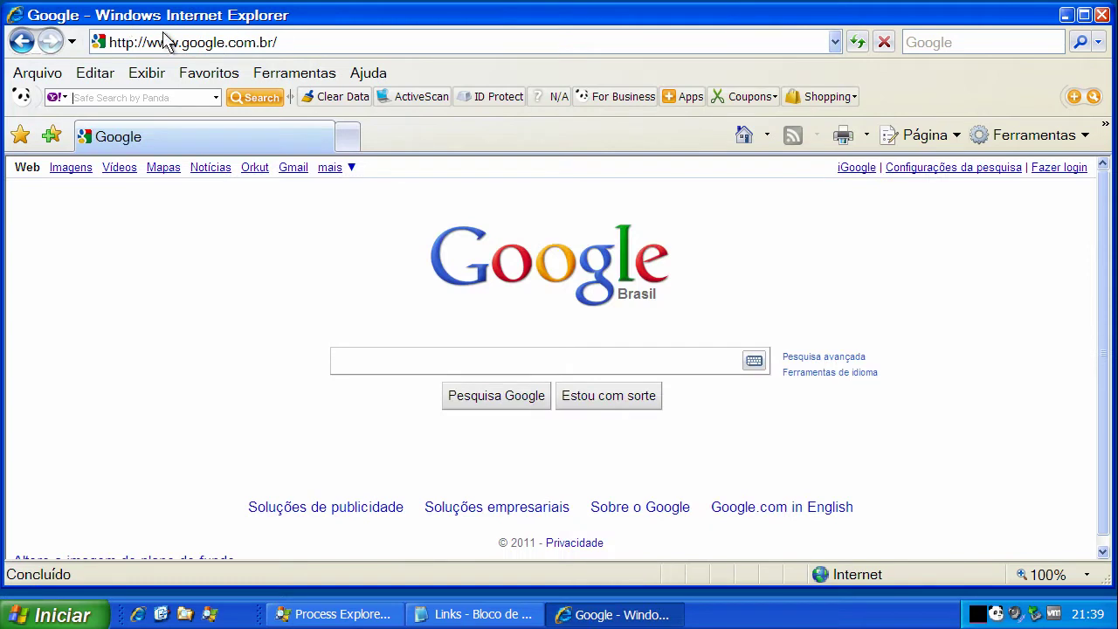
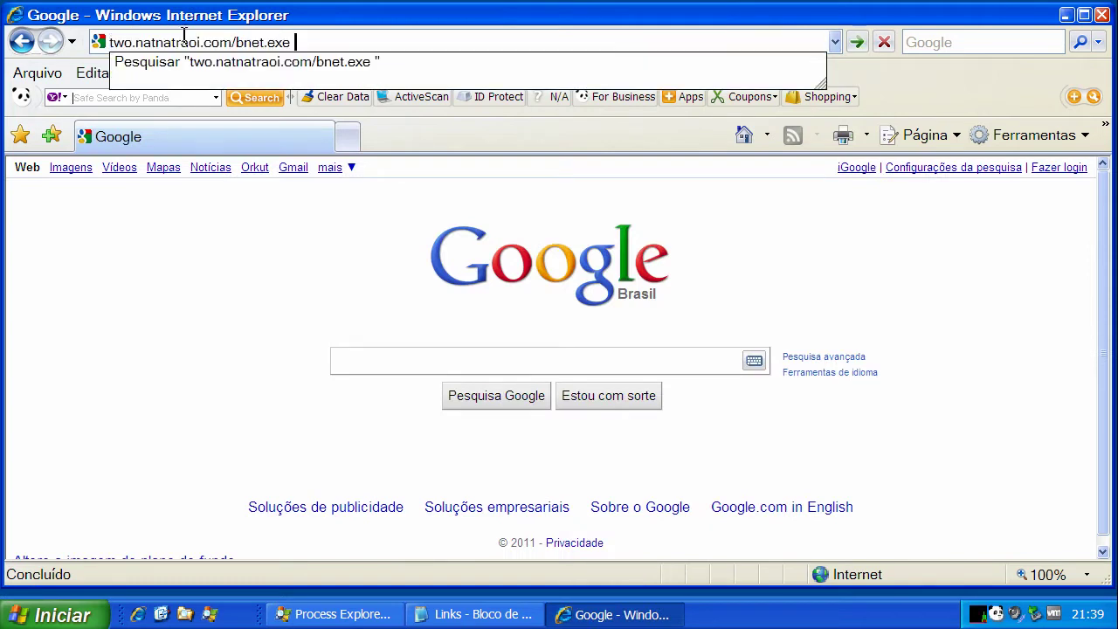
key("Return")
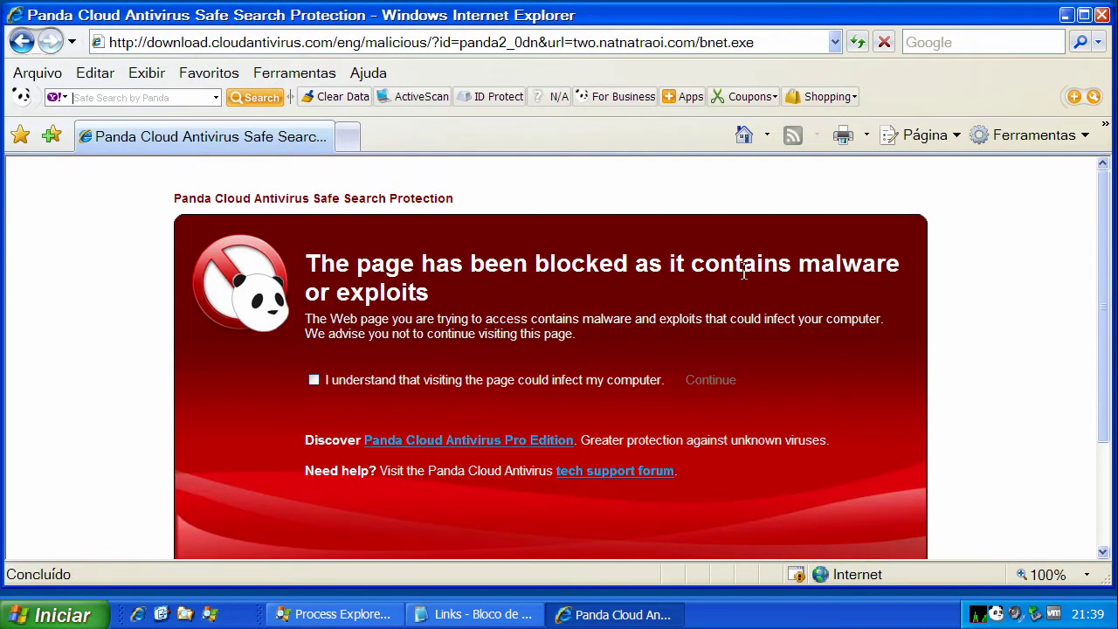
left_click(743, 136)
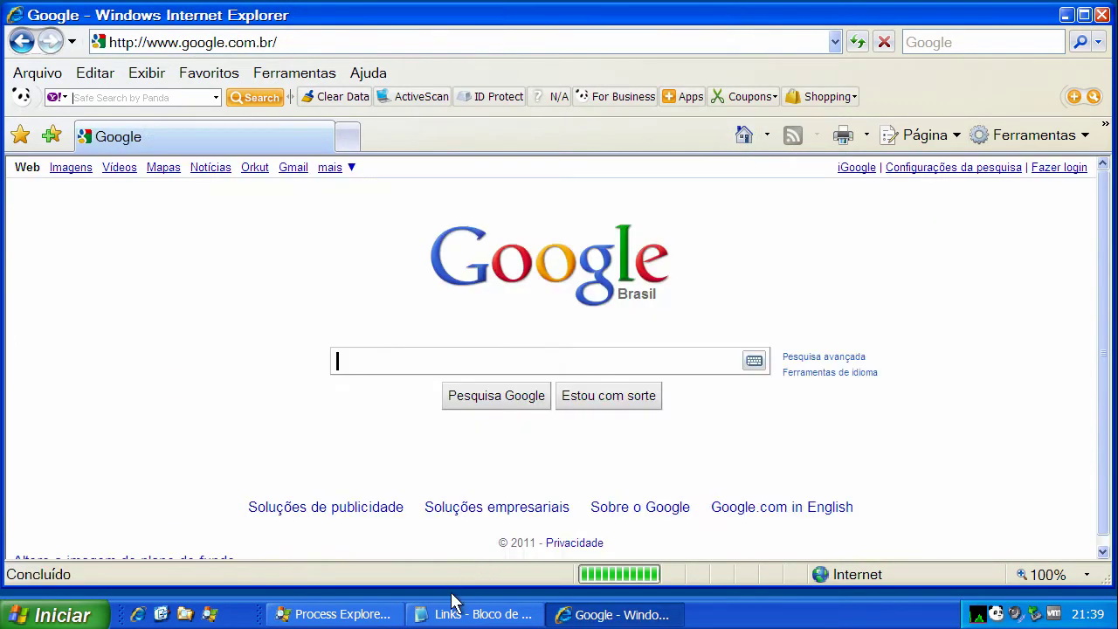
Switch to the Links file in Notepad and copy the link vidquick.info/cgi/icpcom.exe
left_click(437, 604)
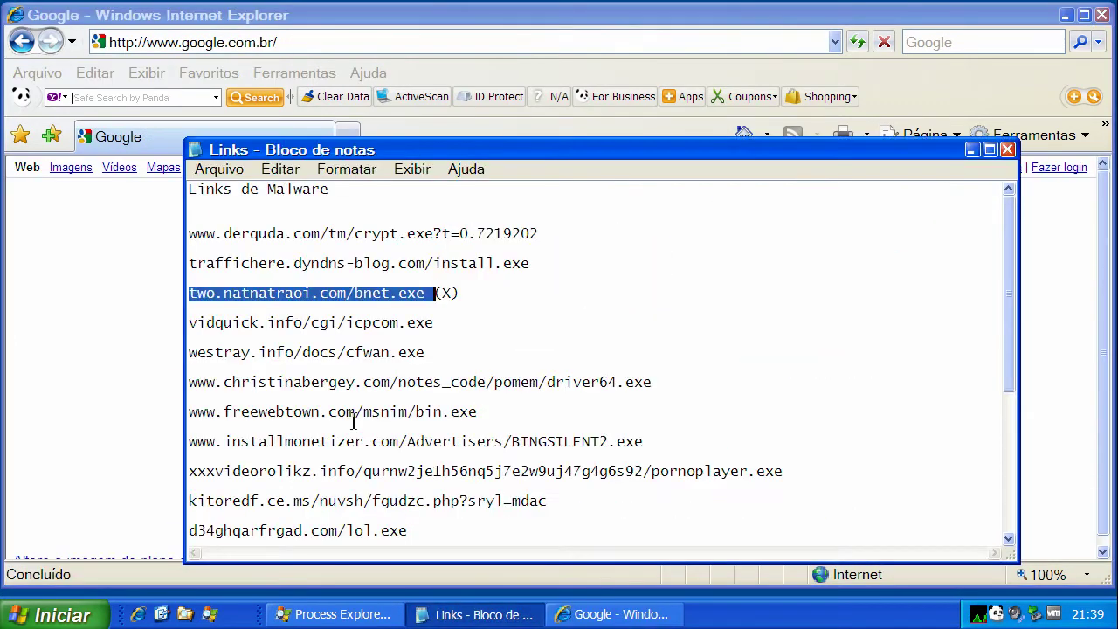
double_click(352, 326)
right_click(352, 326)
left_click(392, 389)
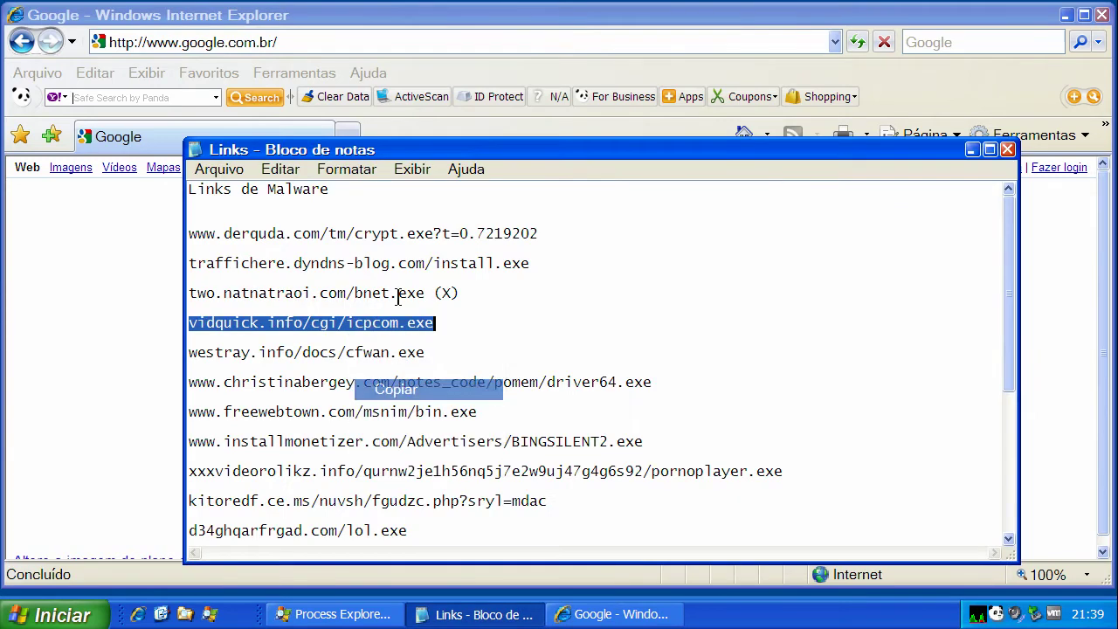
Load the copied link vidquick.info/cgi/icpcom.exe in Internet Explorer in place of the Google address
left_click(257, 70)
left_click(257, 46)
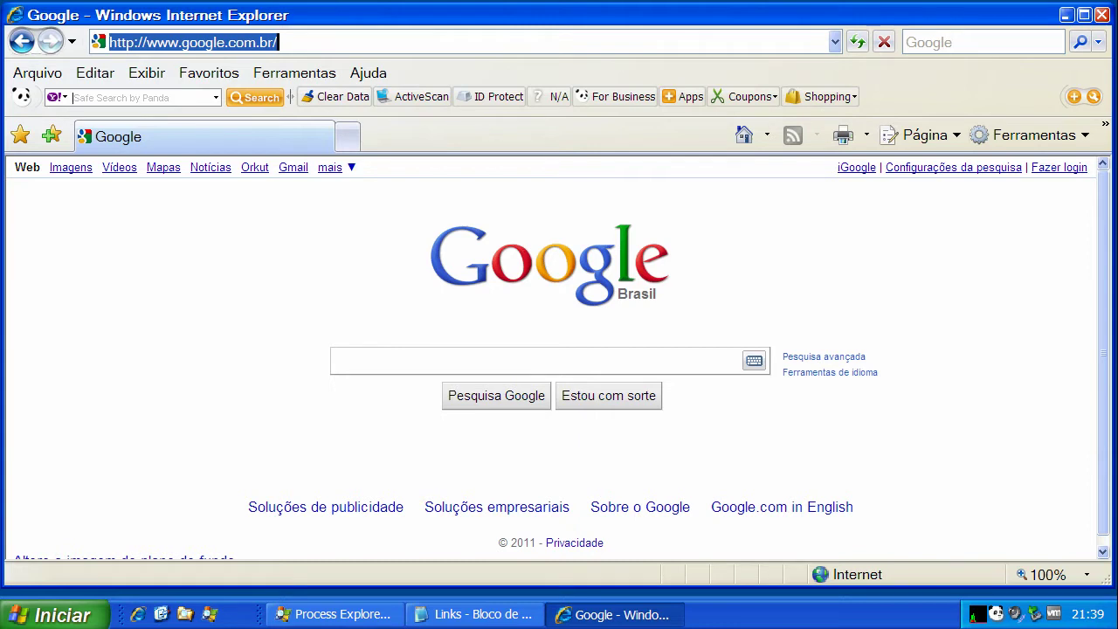
right_click(257, 42)
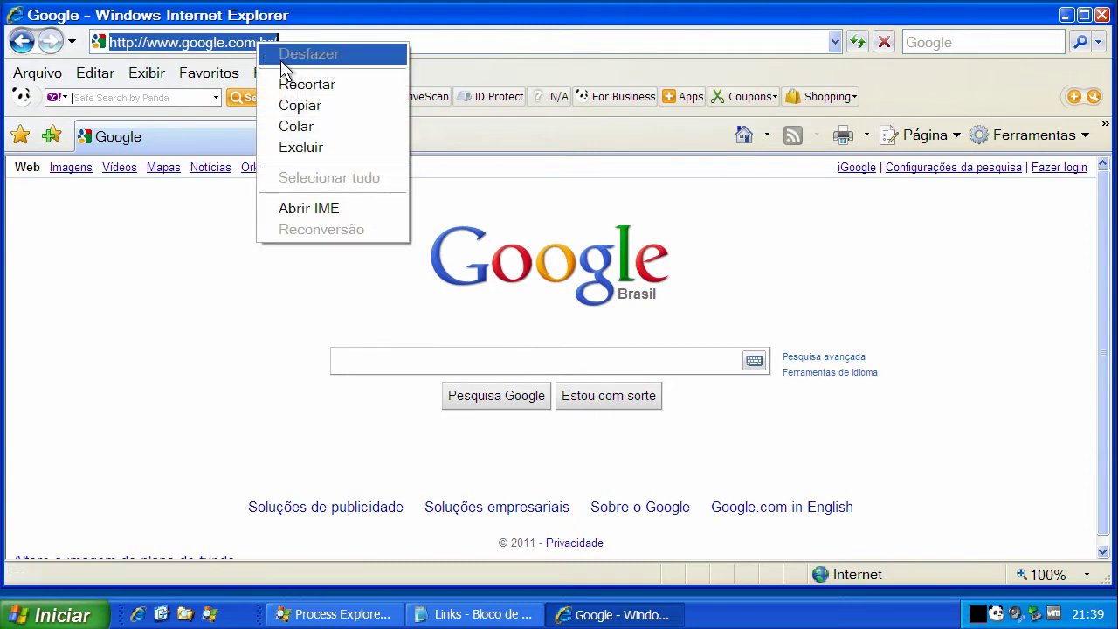
left_click(295, 124)
key("Return")
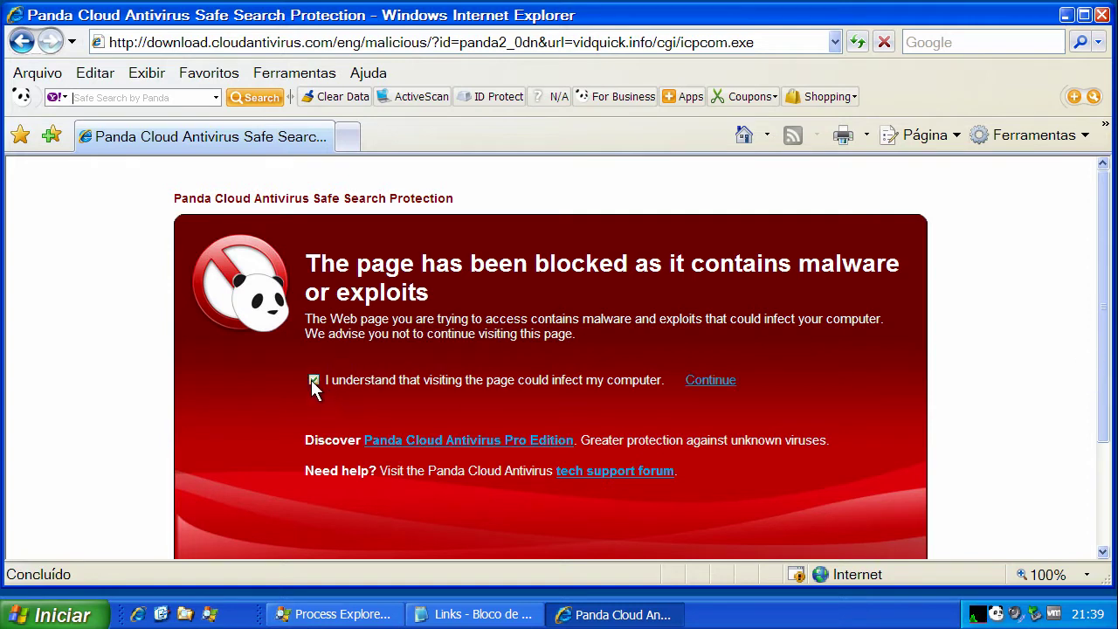
Acknowledge the infection risk, continue to the vidquick.info site, and try to allow the file download held back by Internet Explorer
left_click(712, 381)
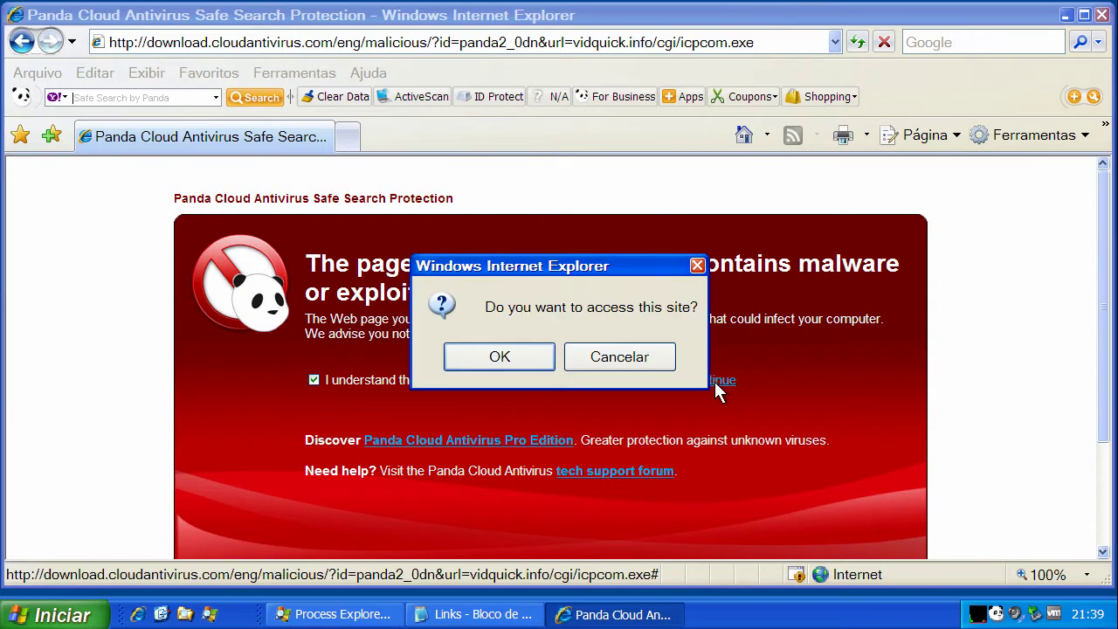
left_click(515, 362)
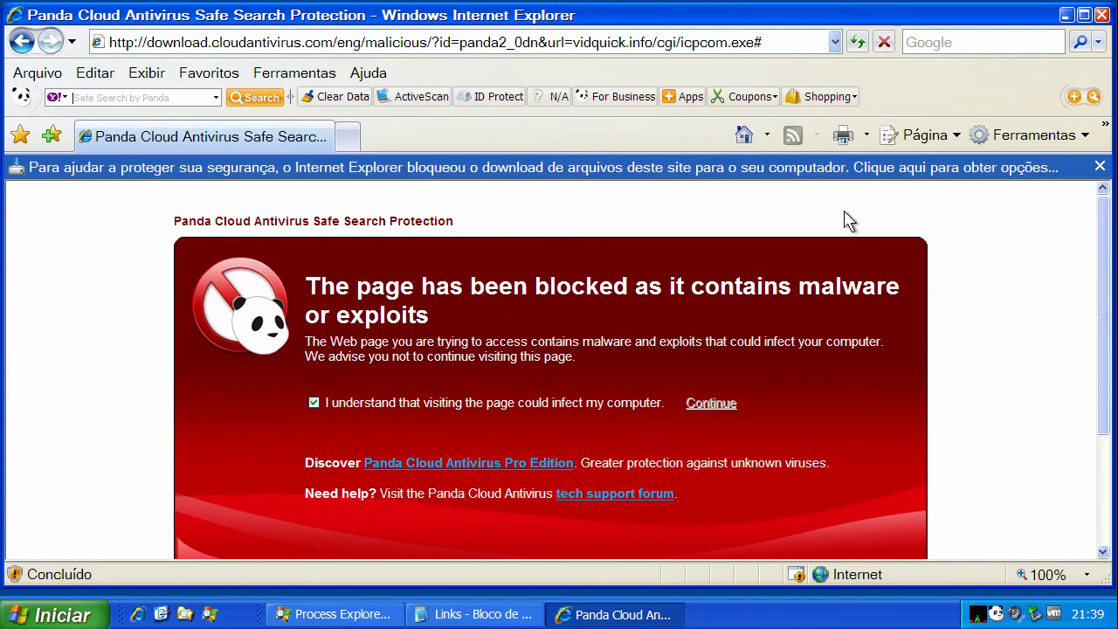
left_click(626, 166)
left_click(655, 174)
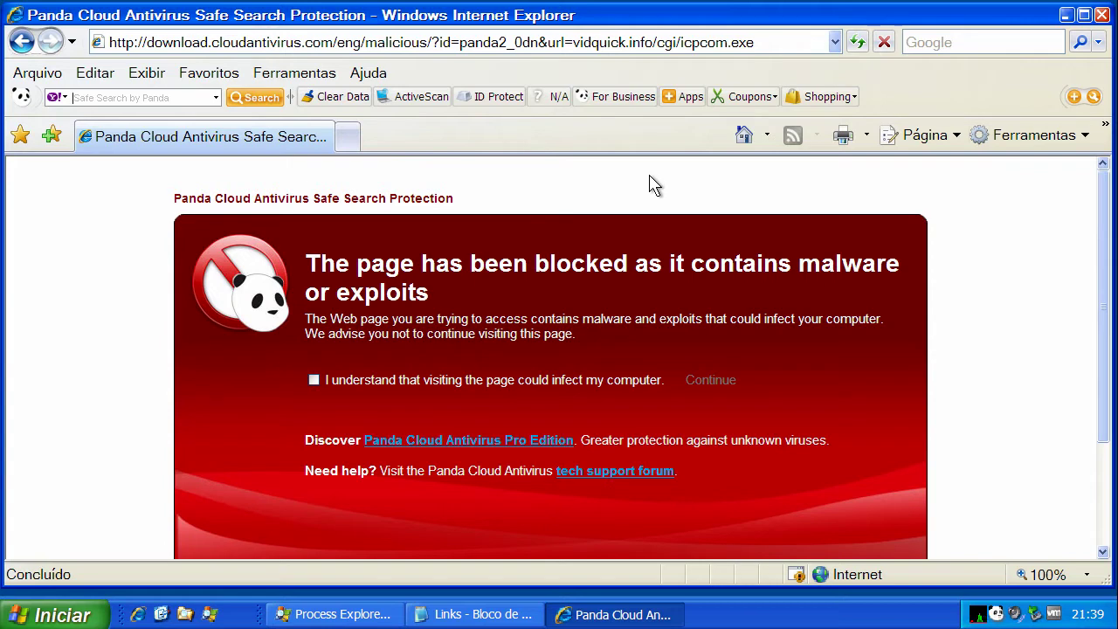
Repeat the risk acknowledgement for vidquick.info/cgi/icpcom.exe, confirm access, and retry allowing its file download
left_click_drag(1103, 279, 1107, 142)
left_click(315, 382)
left_click(707, 379)
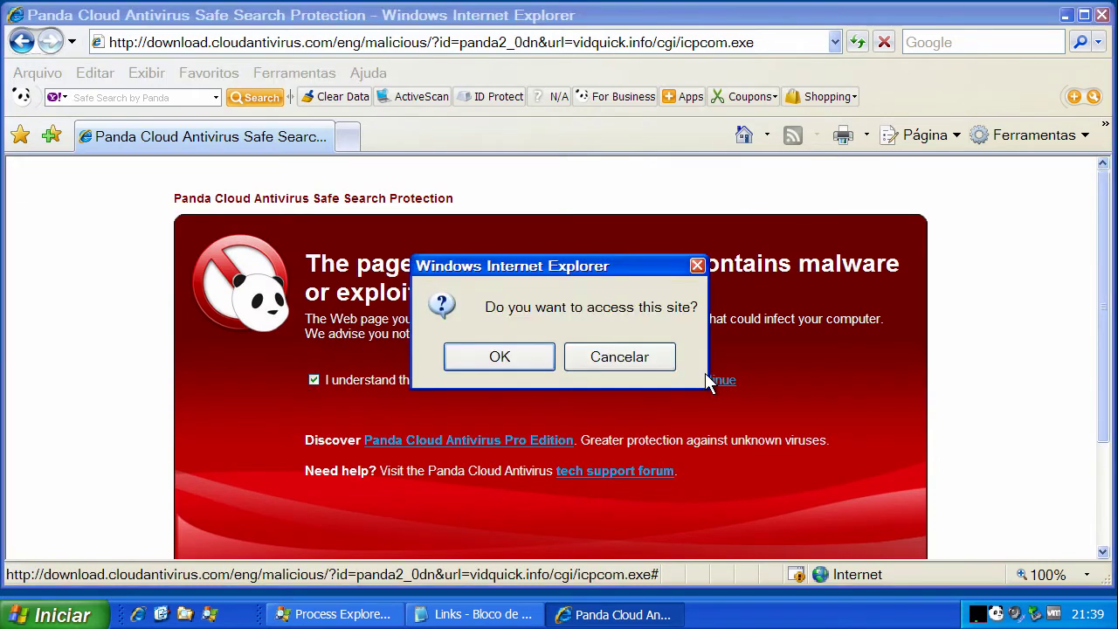
left_click(453, 358)
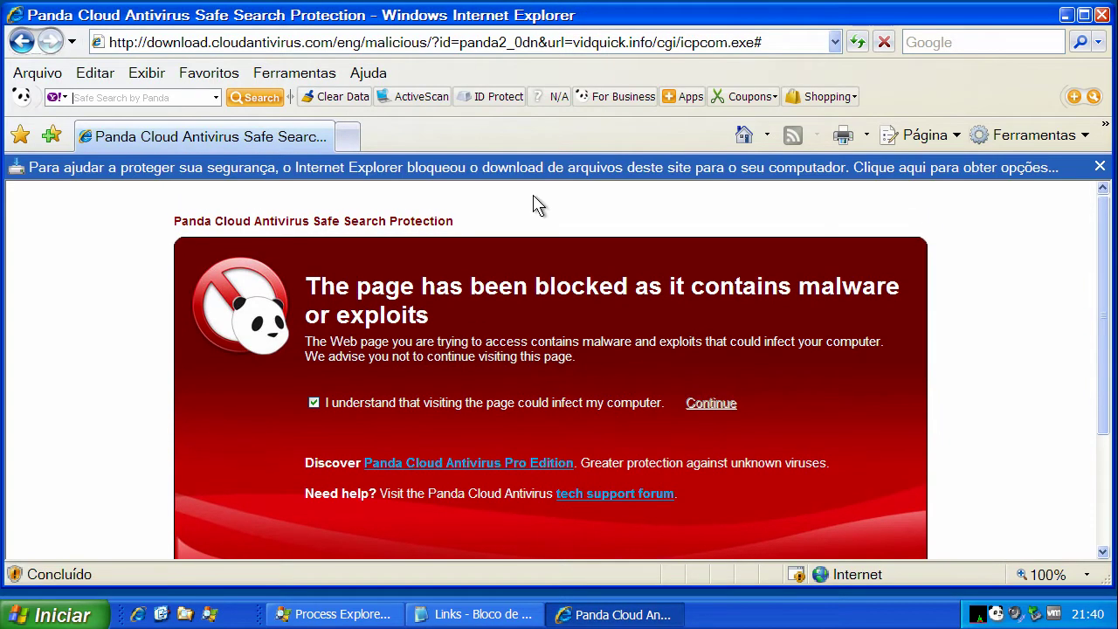
left_click(543, 168)
left_click(559, 182)
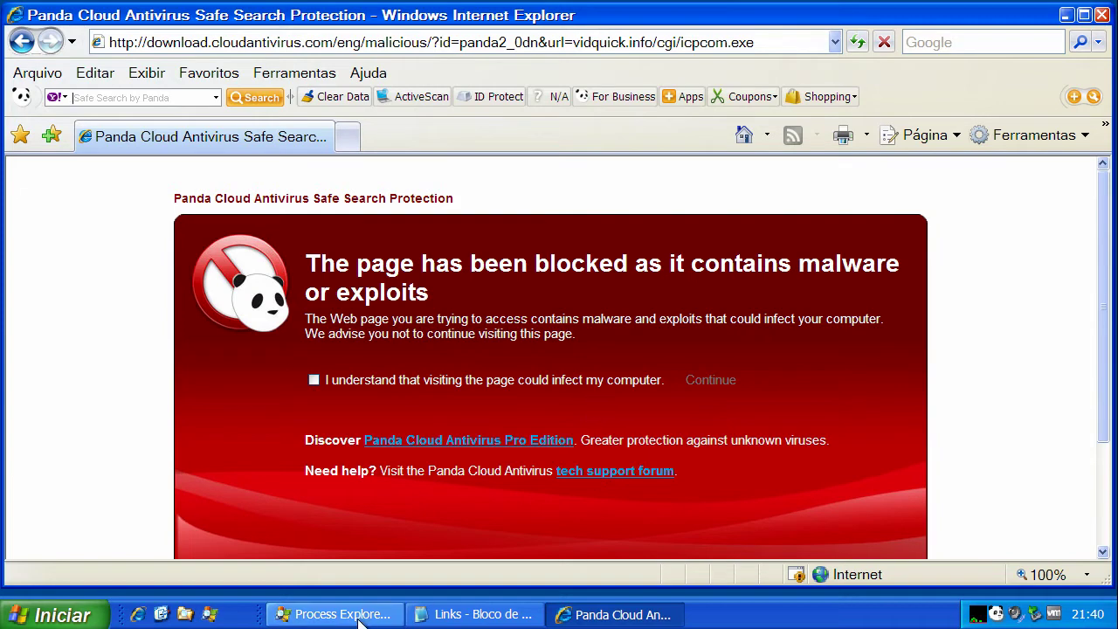
Return to the Google home page and copy the link westray.info/docs/cfwan.exe from the Links file
left_click(743, 134)
left_click(518, 616)
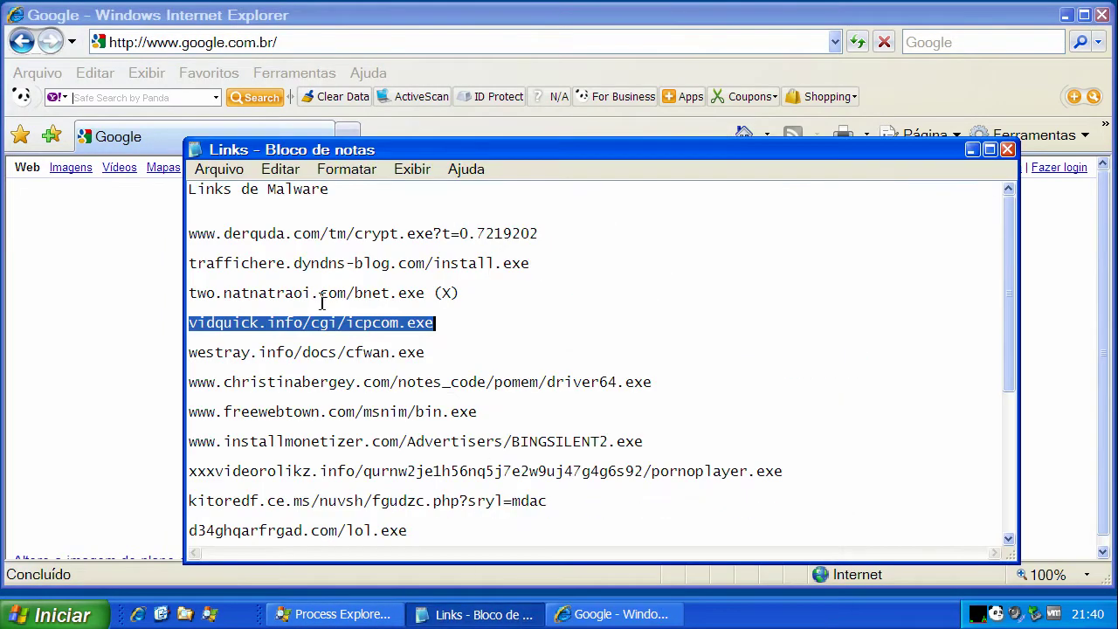
double_click(324, 354)
right_click(327, 354)
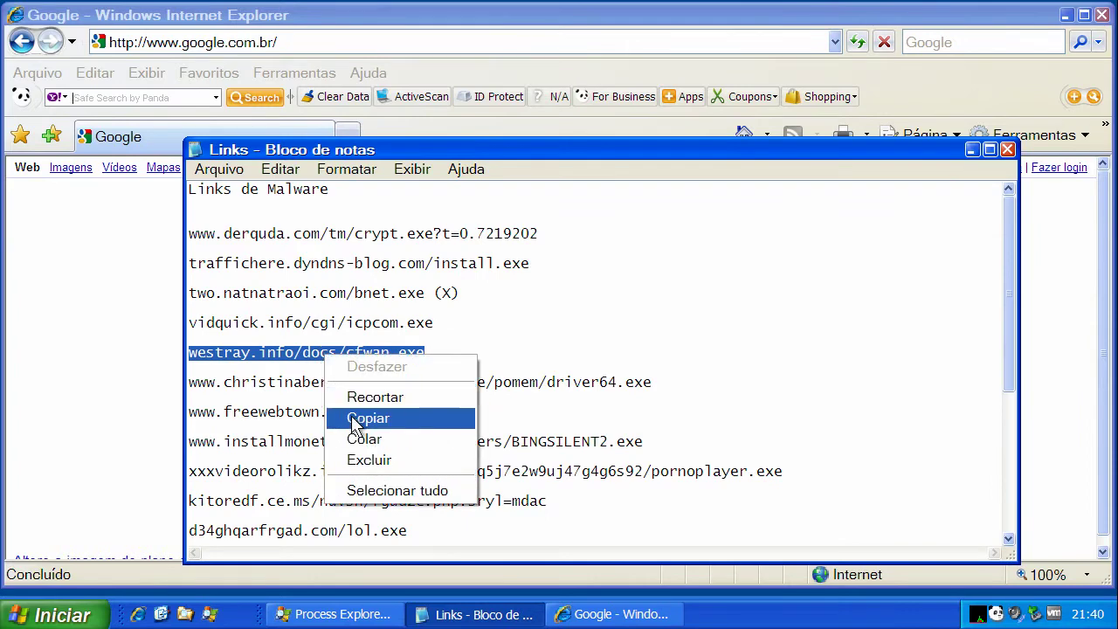
left_click(358, 418)
Load westray.info/docs/cfwan.exe in Internet Explorer and return to the Google home page
left_click(209, 45)
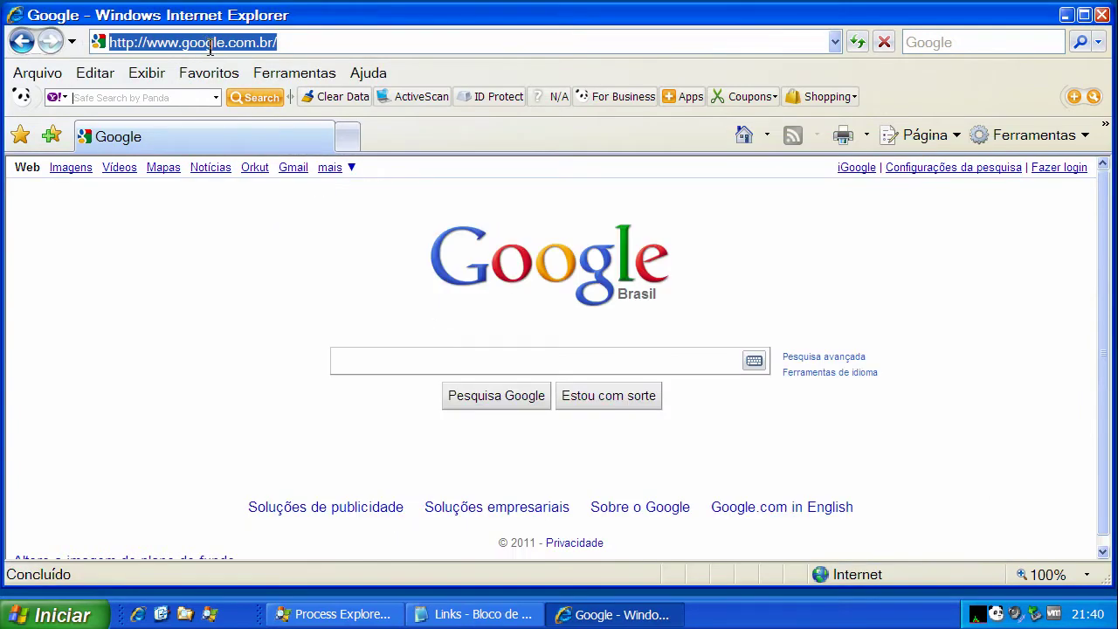
key("ctrl+v")
key("Return")
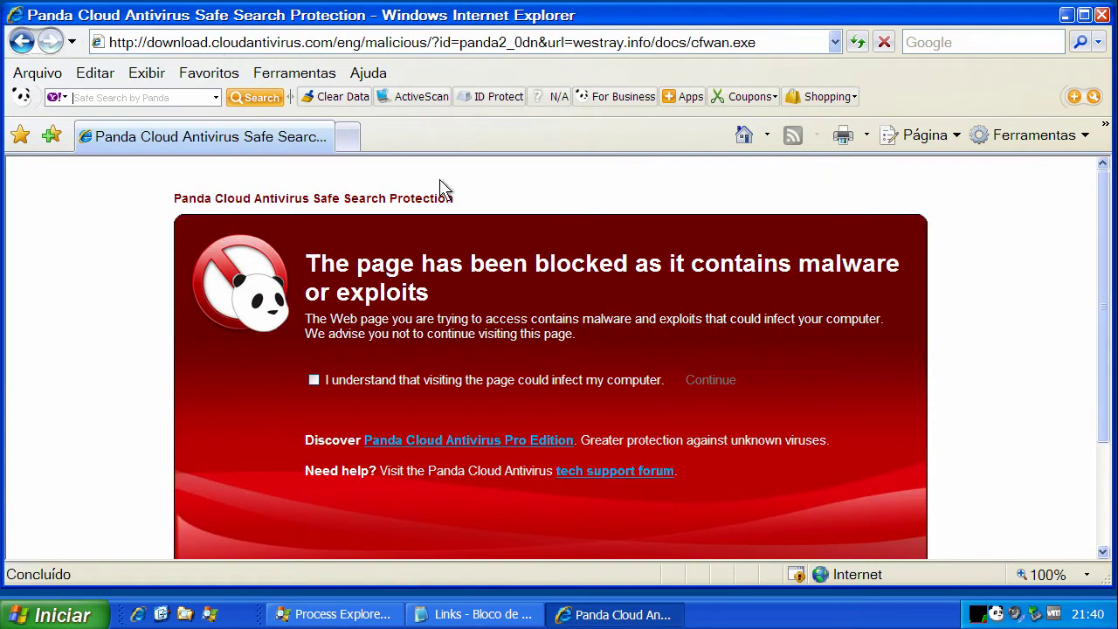
left_click(753, 140)
left_click(496, 612)
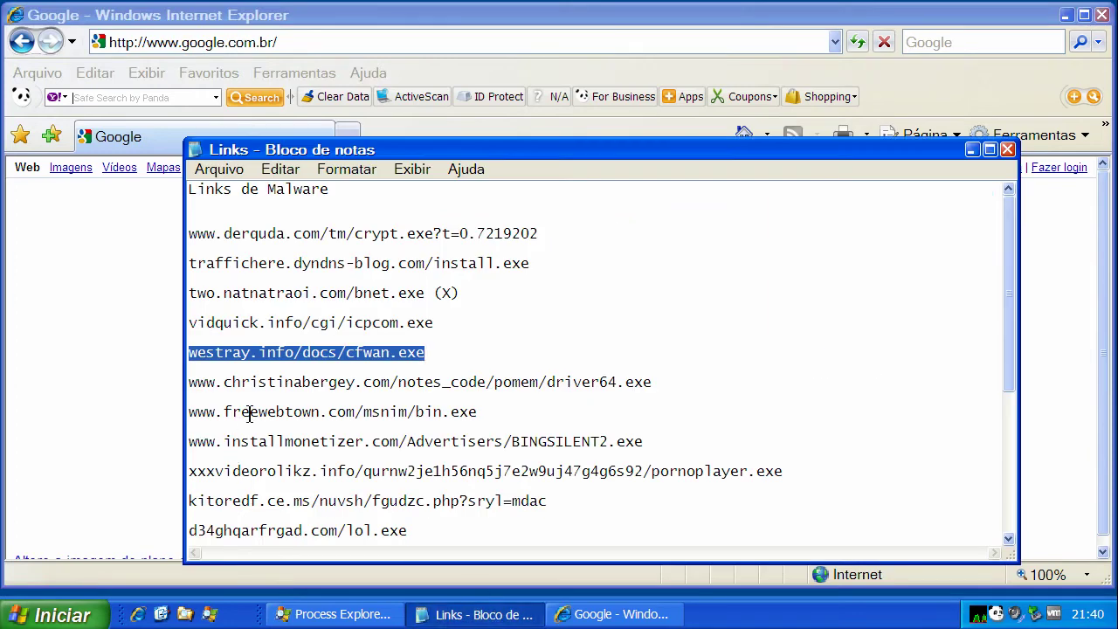
double_click(285, 384)
right_click(288, 385)
left_click(323, 444)
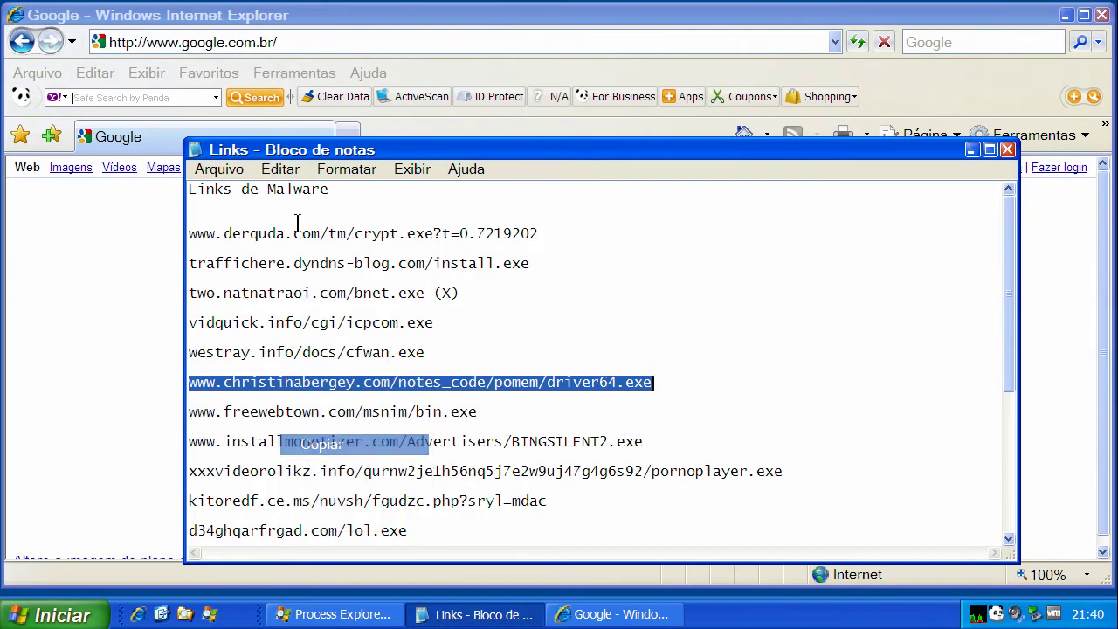
left_click(230, 41)
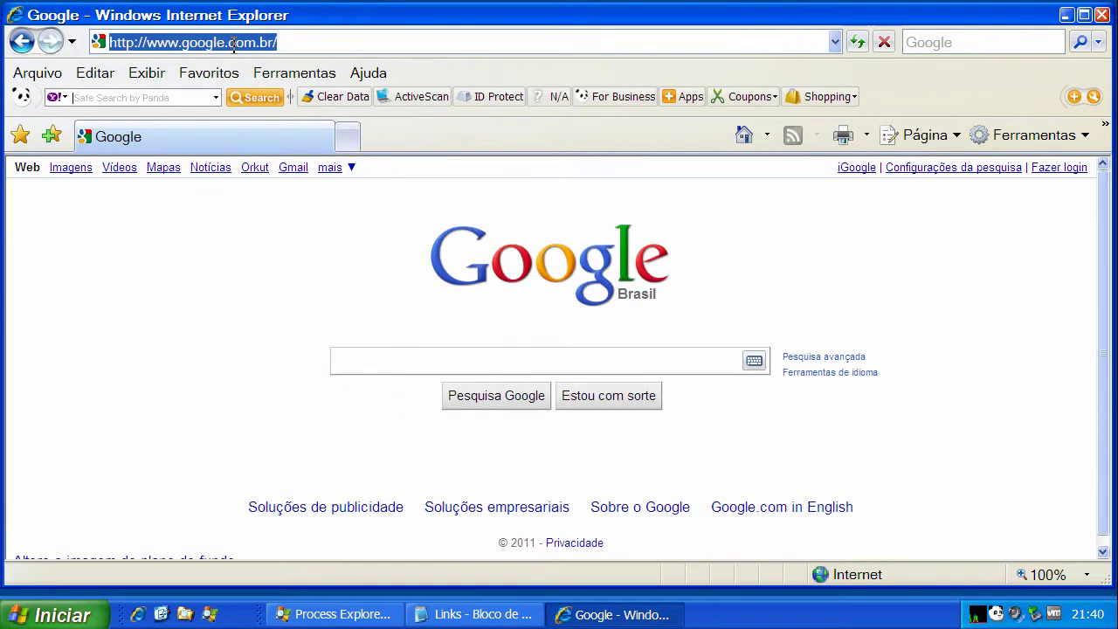
key("ctrl+v")
key("Return")
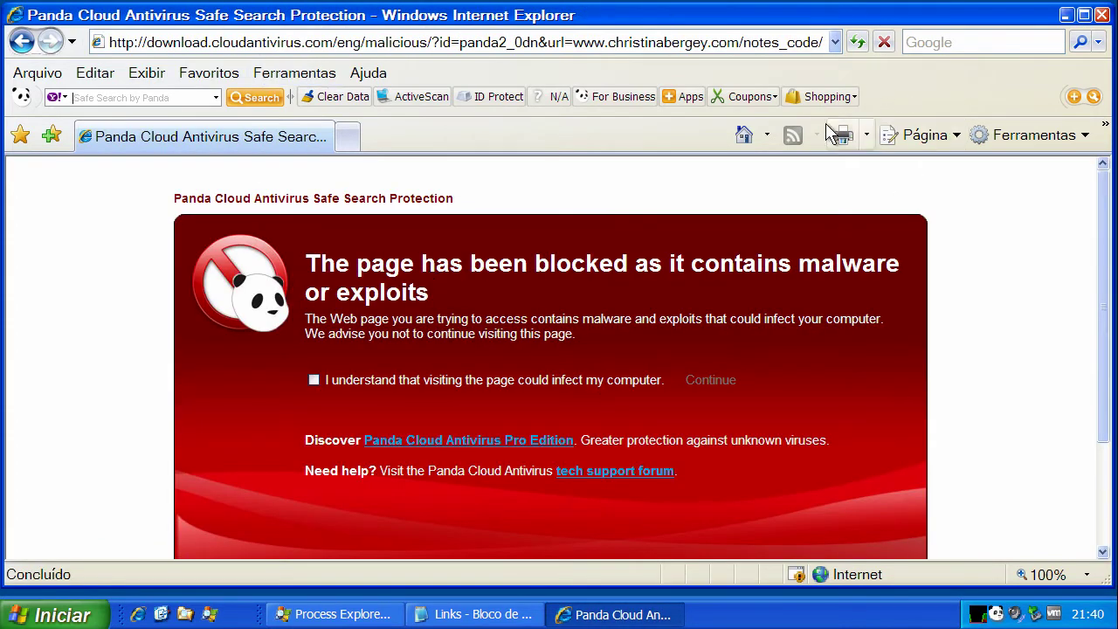
left_click(743, 134)
left_click(467, 614)
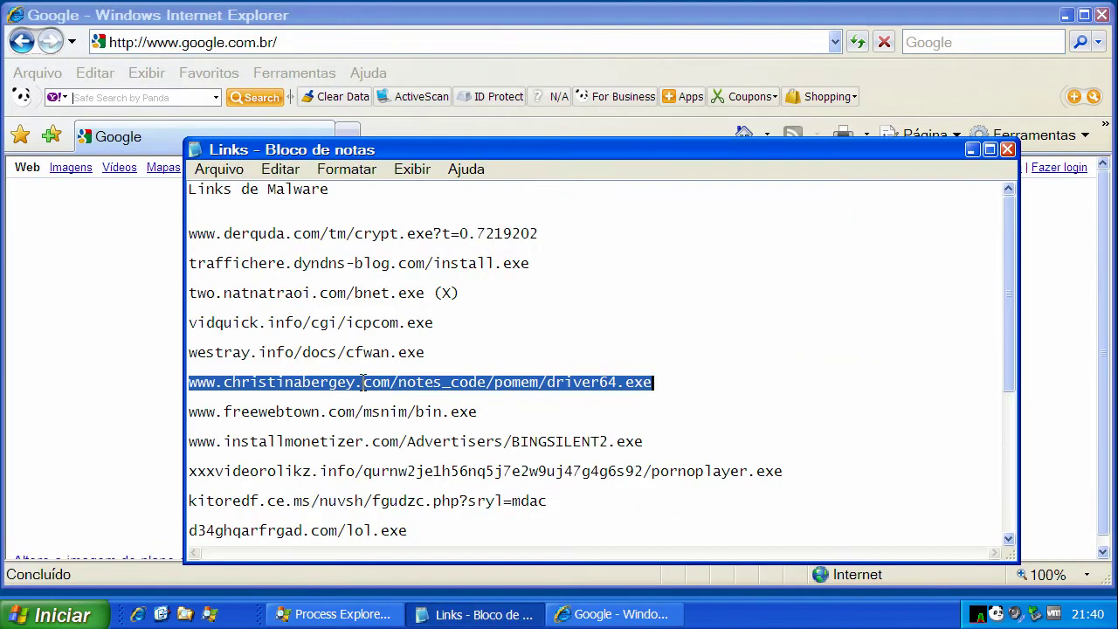
left_click(368, 412)
key("Home")
key("shift+End")
right_click(367, 414)
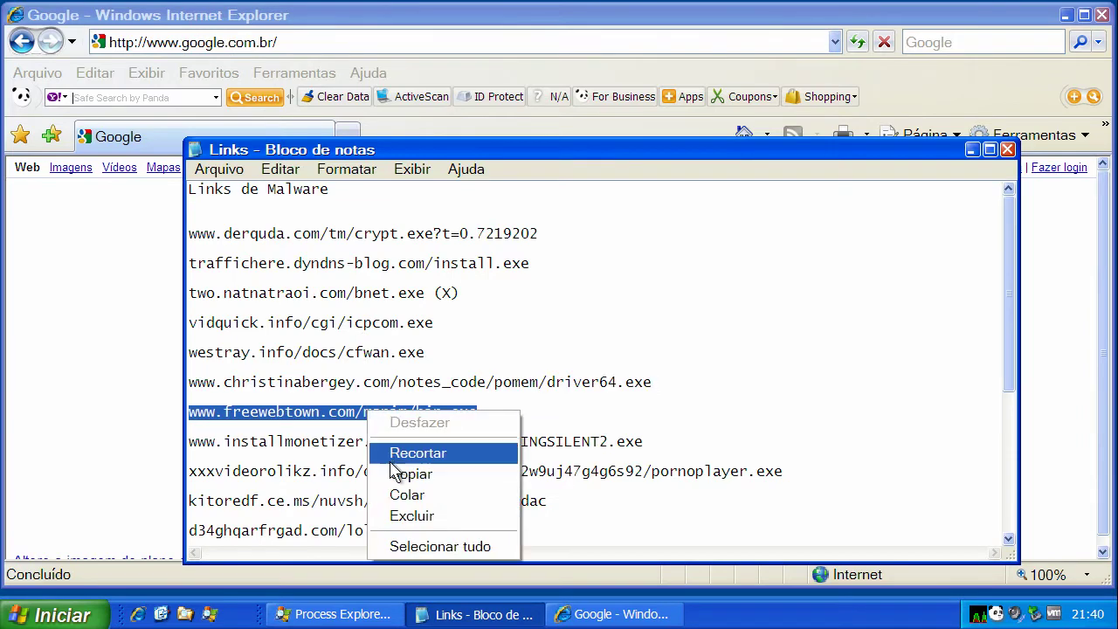
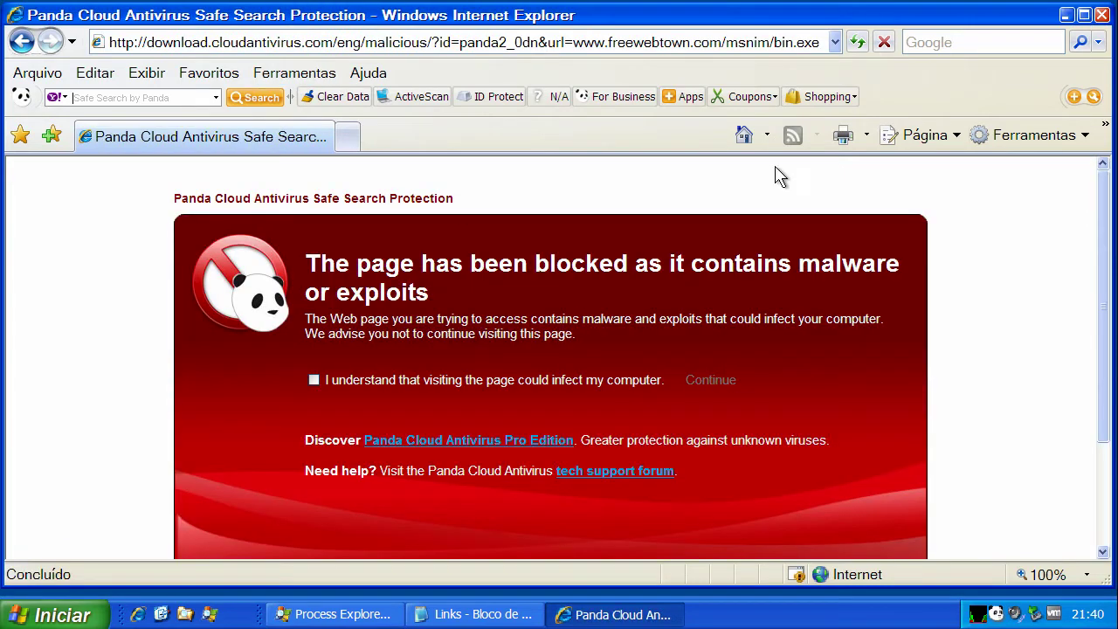
left_click(745, 136)
left_click(474, 614)
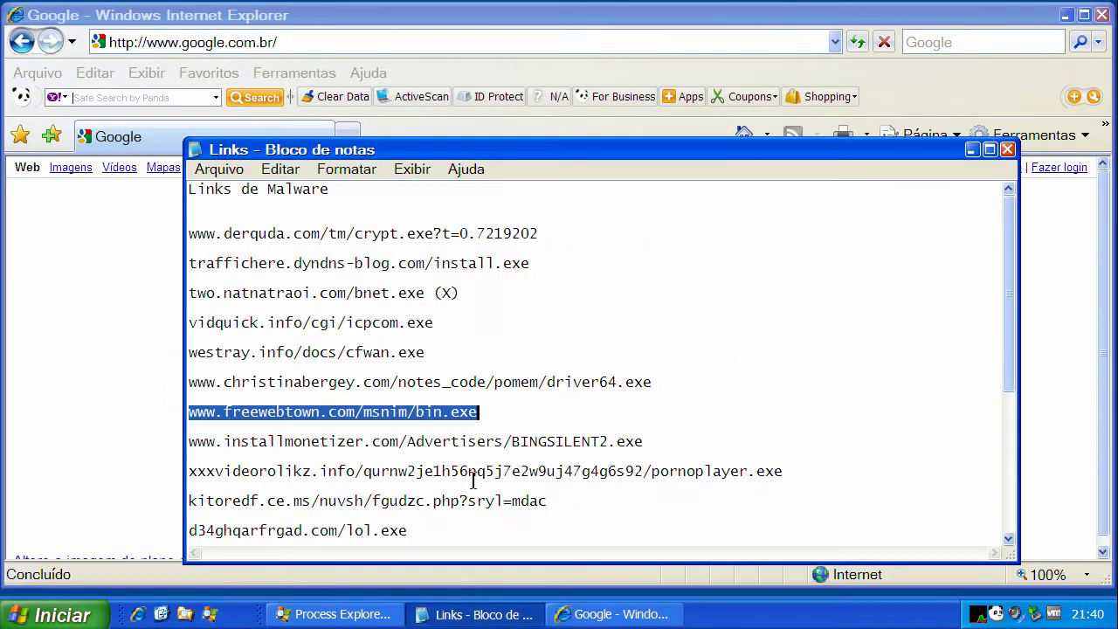
double_click(460, 443)
right_click(461, 444)
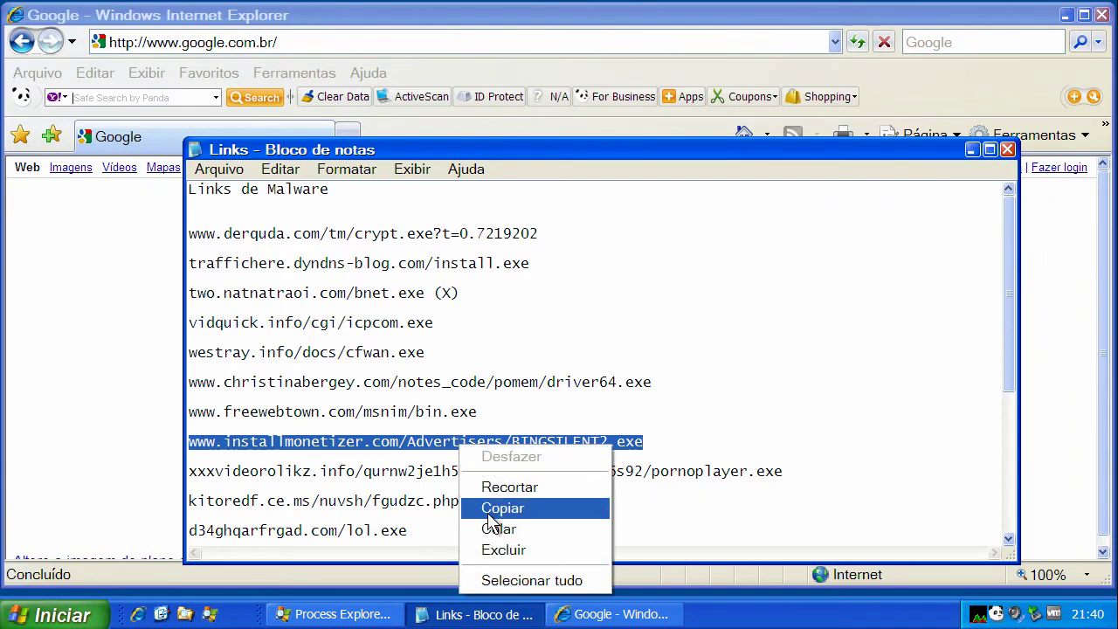
left_click(490, 513)
left_click(290, 43)
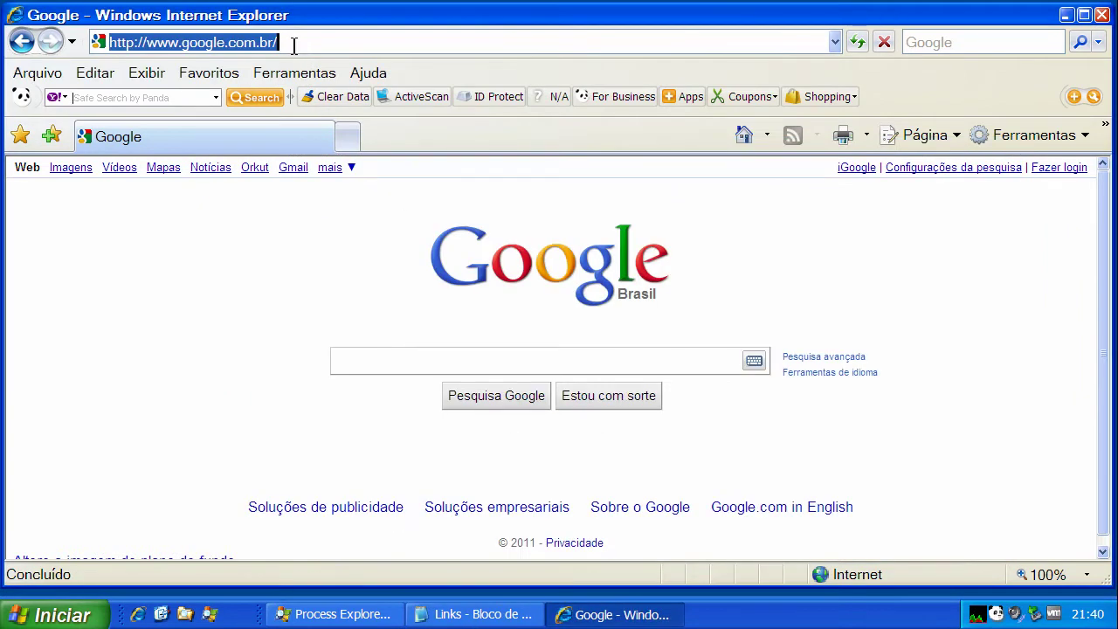
key("ctrl+v")
key("Return")
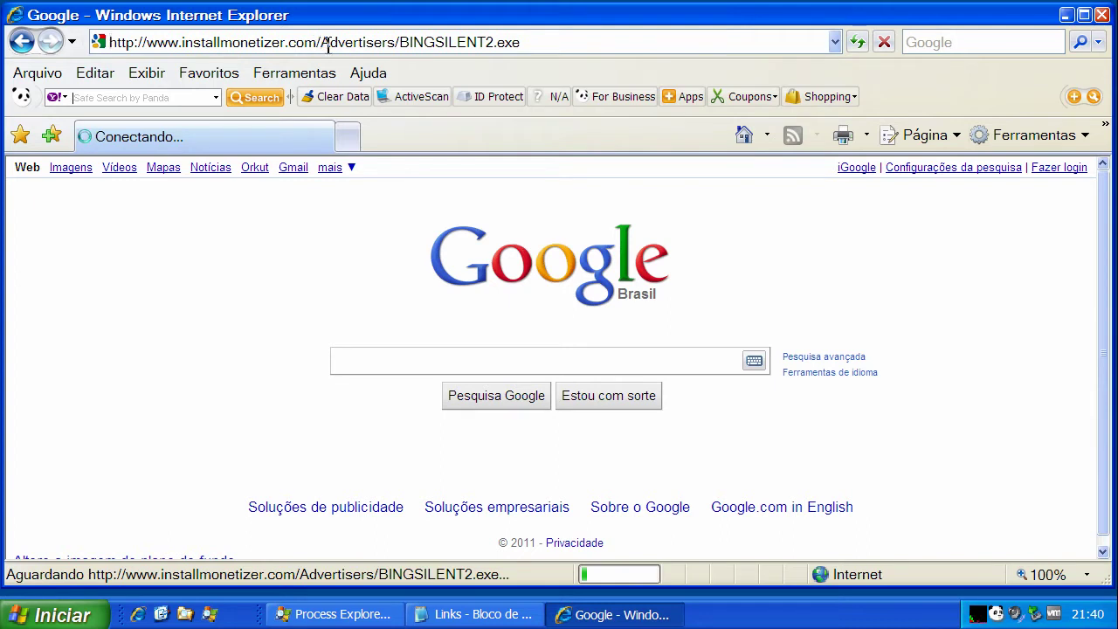
scroll(1107, 458, "down", 1)
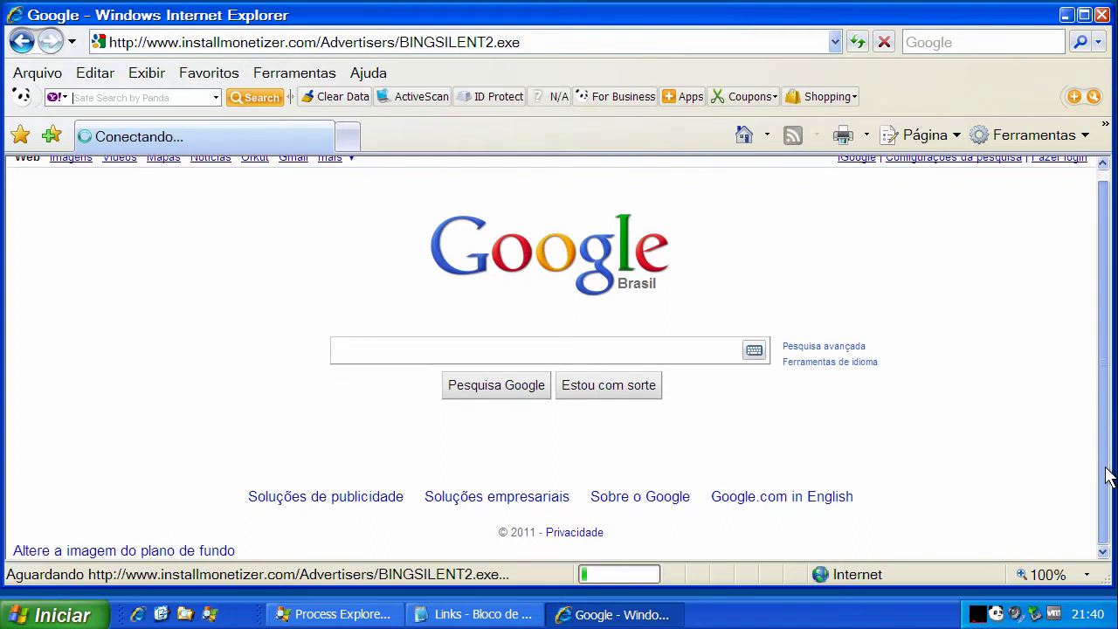
Copy the link xxxvideorolikz.info/qurnw2je1h56nq5j7e2w9uj47g4g6s92/pornoplayer.exe from the Links file and minimize Notepad
left_click(447, 613)
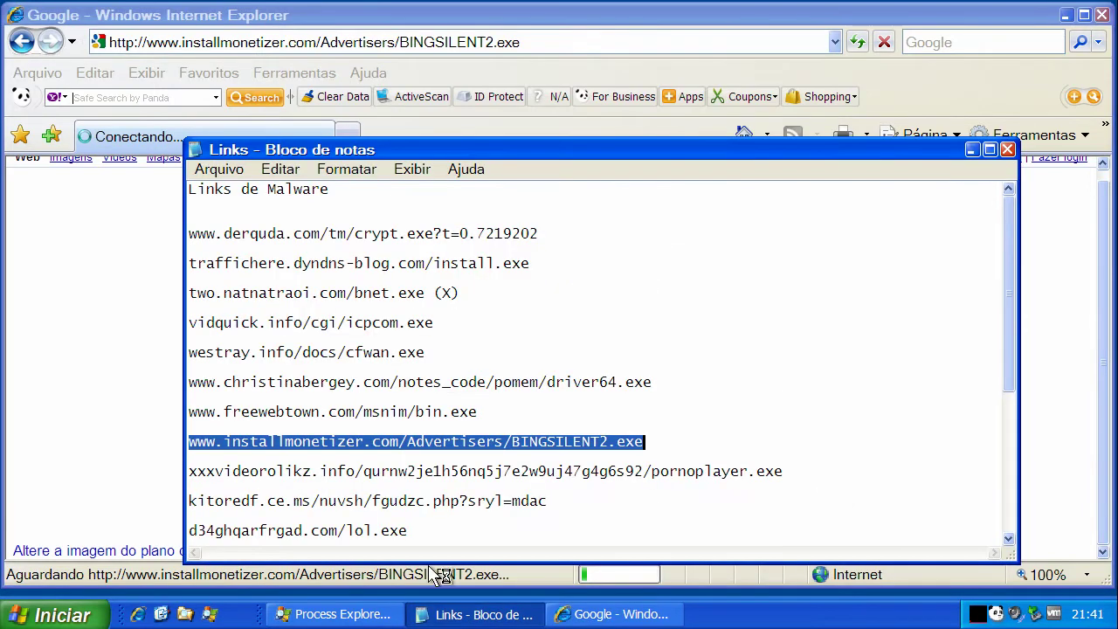
double_click(392, 472)
right_click(392, 472)
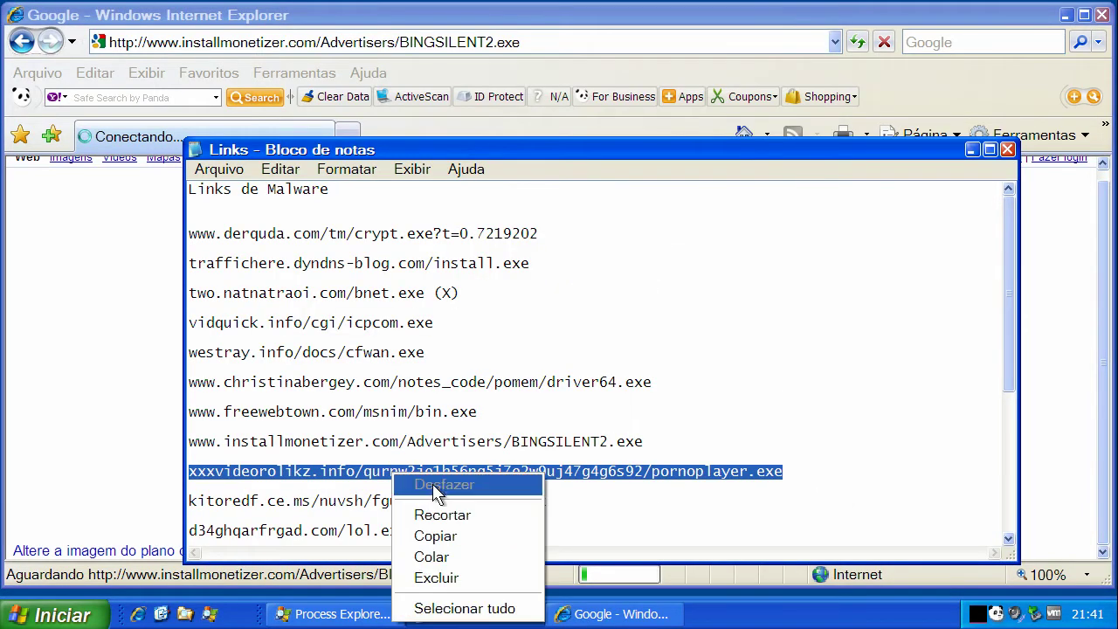
left_click(436, 535)
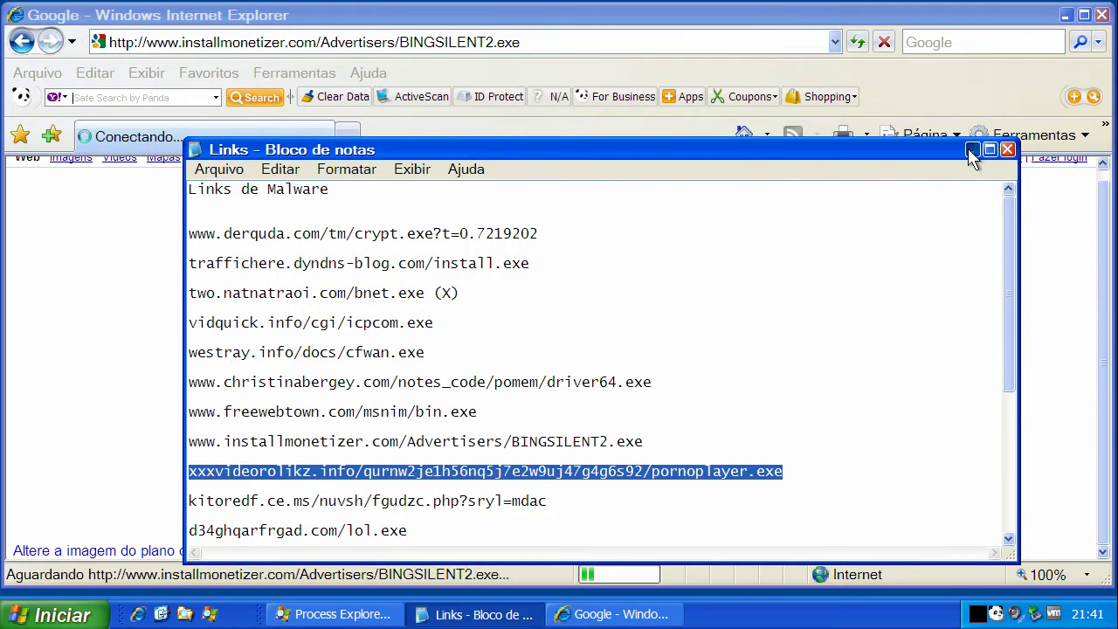
left_click(971, 150)
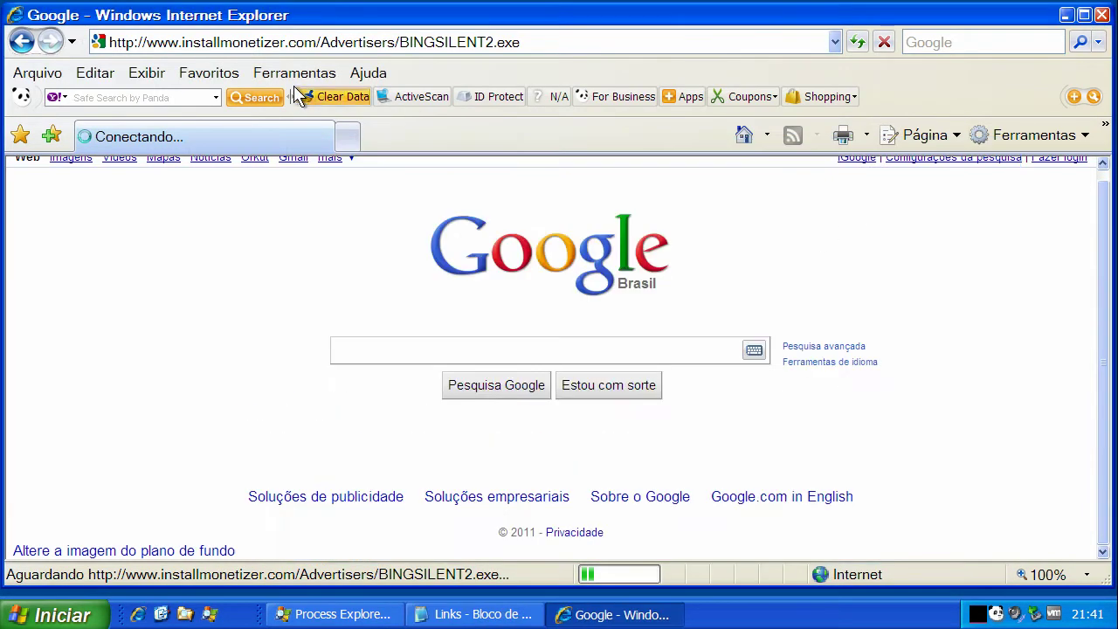
Open a new tab and load xxxvideorolikz.info/qurnw2je1h56nq5j7e2w9uj47g4g6s92/pornoplayer.exe in it from the copied link
left_click(347, 136)
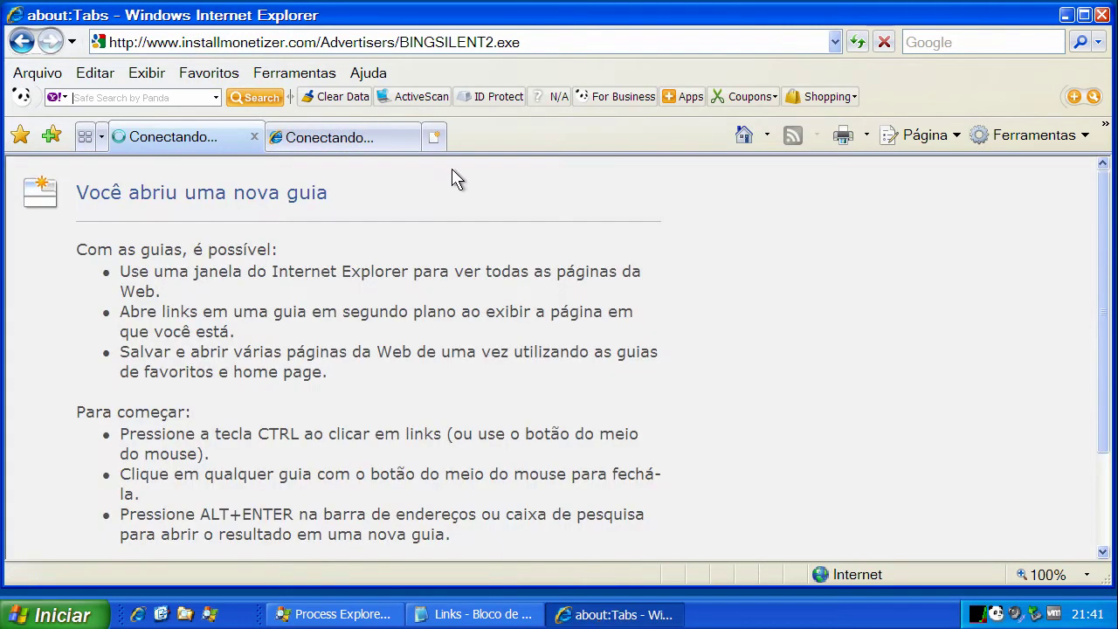
left_click(334, 131)
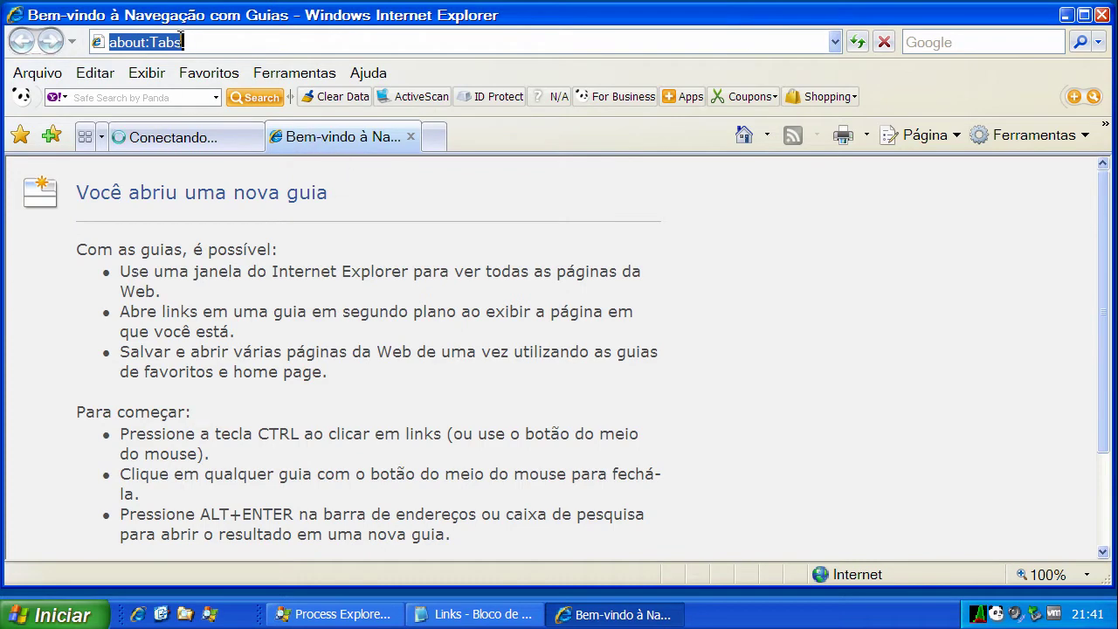
key("ctrl+v")
key("Return")
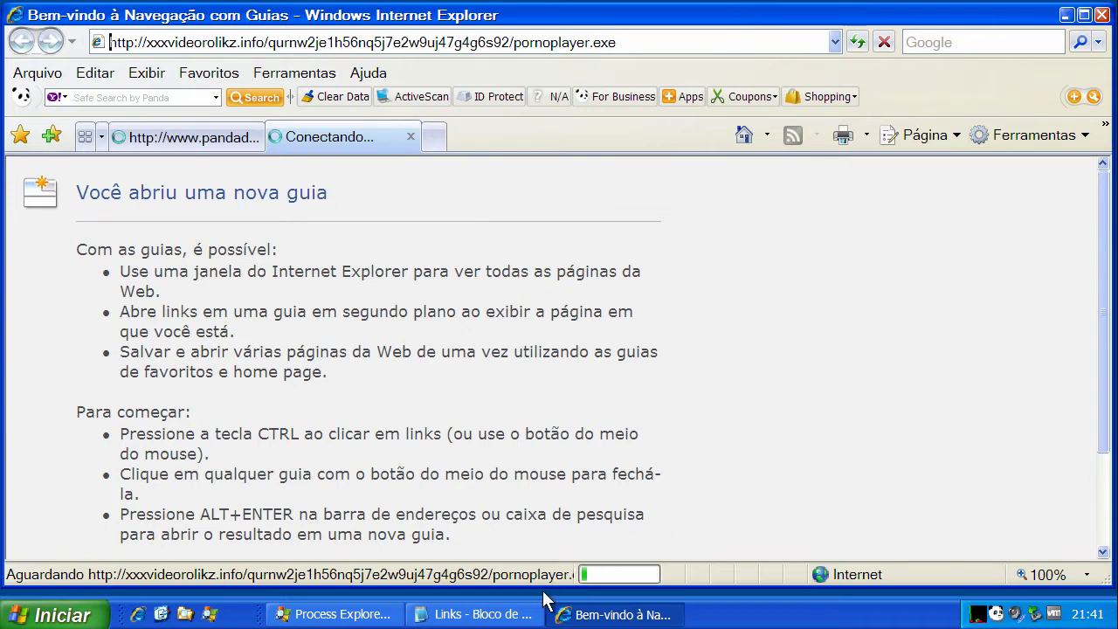
Copy the link kitoredf.ce.ms/nuvsh/fgudzc.php?sryl=mdac from the Links file and minimize Notepad
left_click(463, 614)
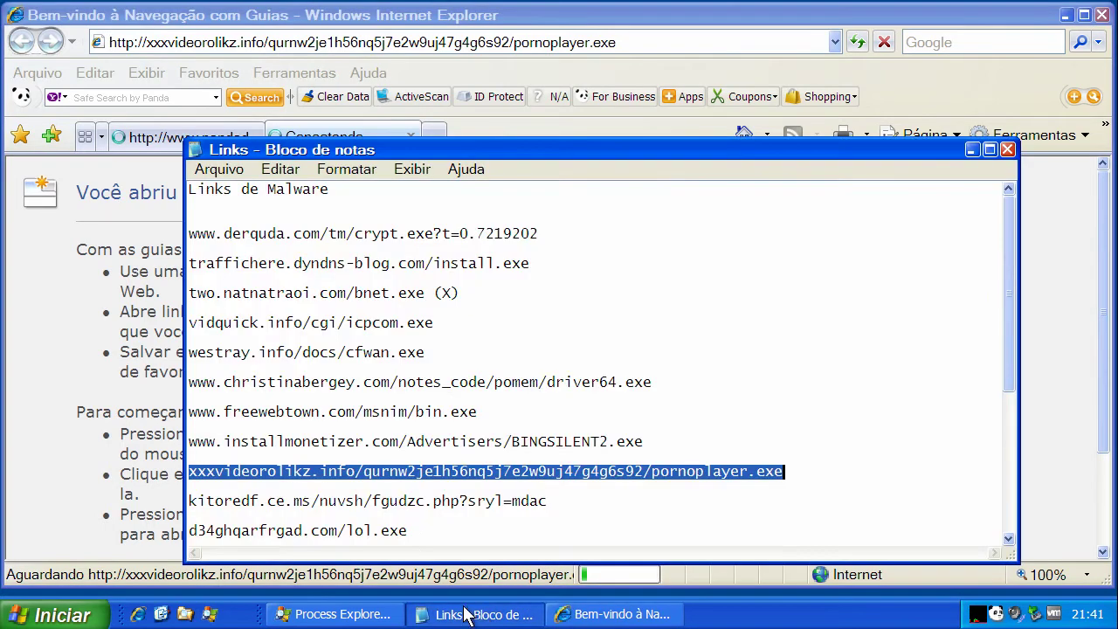
double_click(408, 501)
right_click(411, 502)
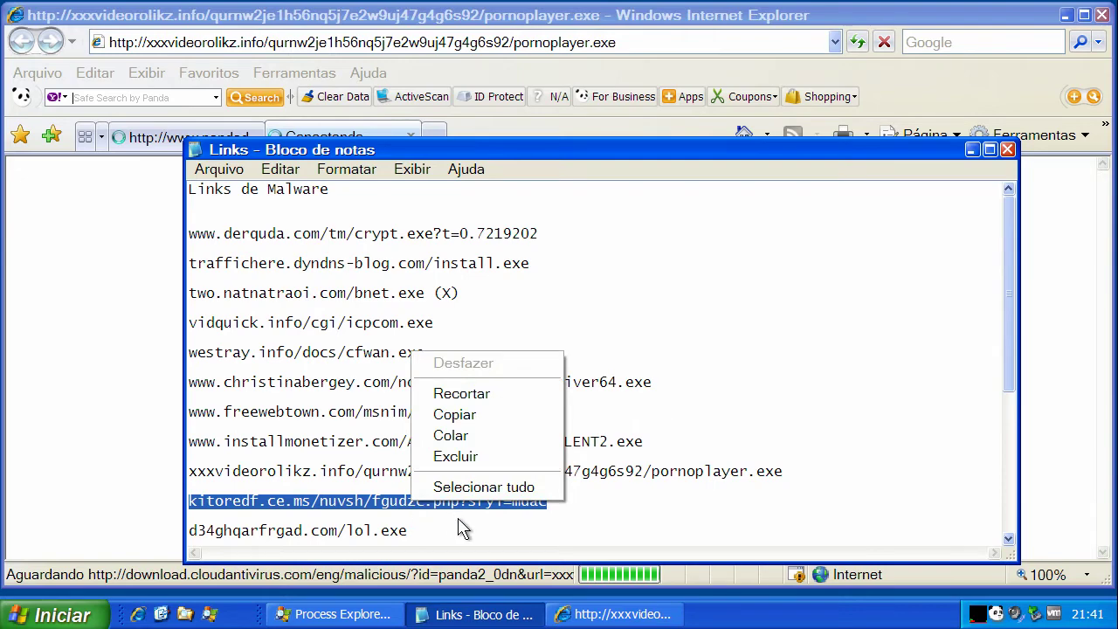
left_click(454, 414)
left_click(971, 150)
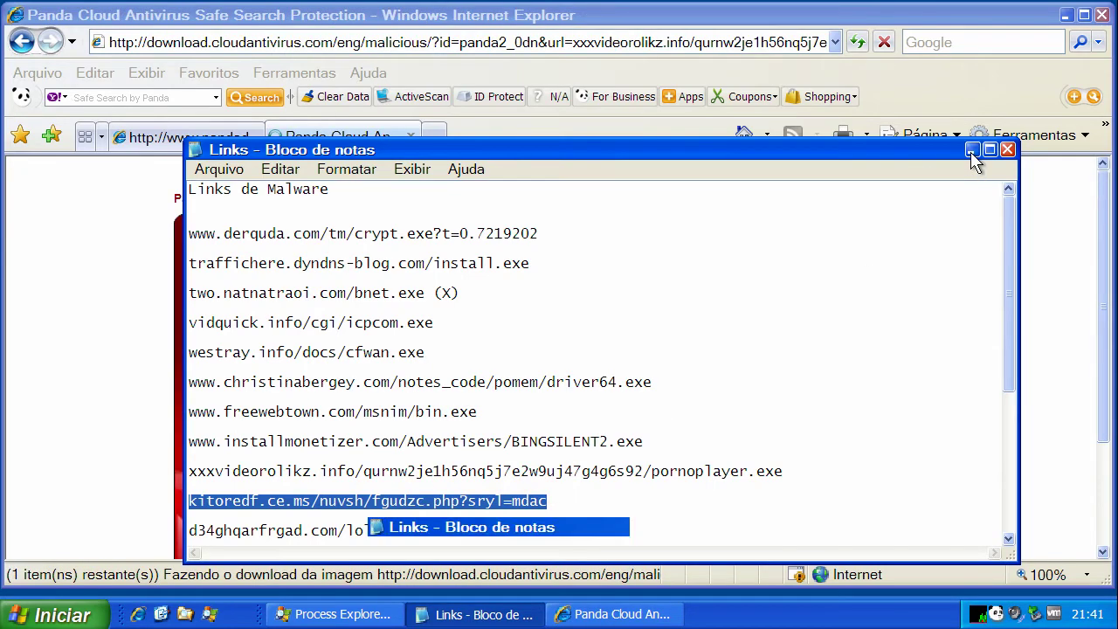
left_click(256, 139)
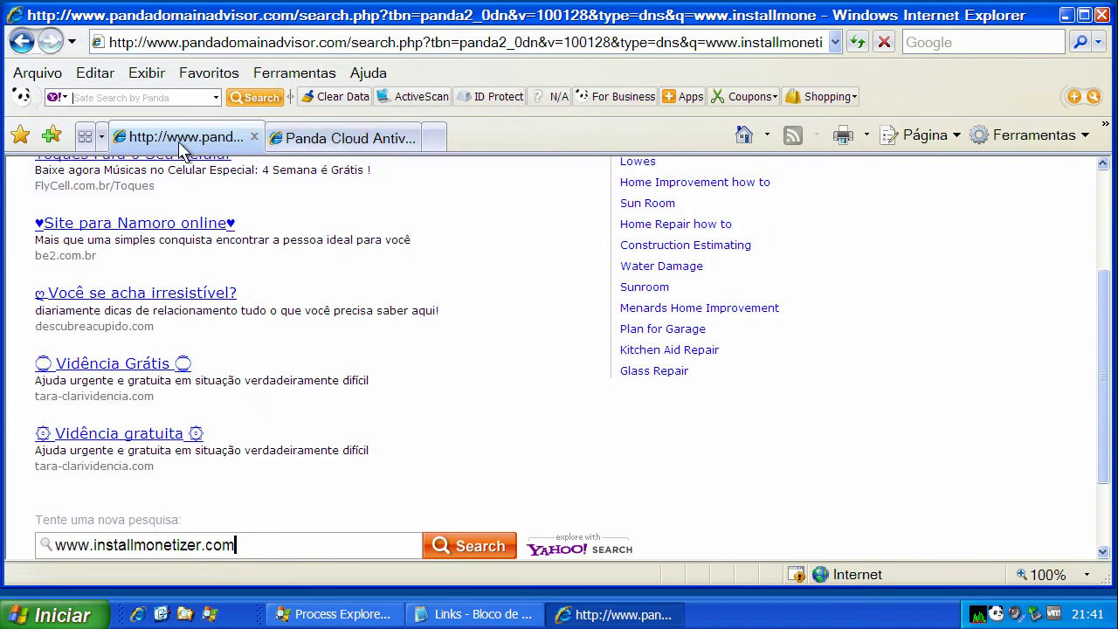
left_click(254, 137)
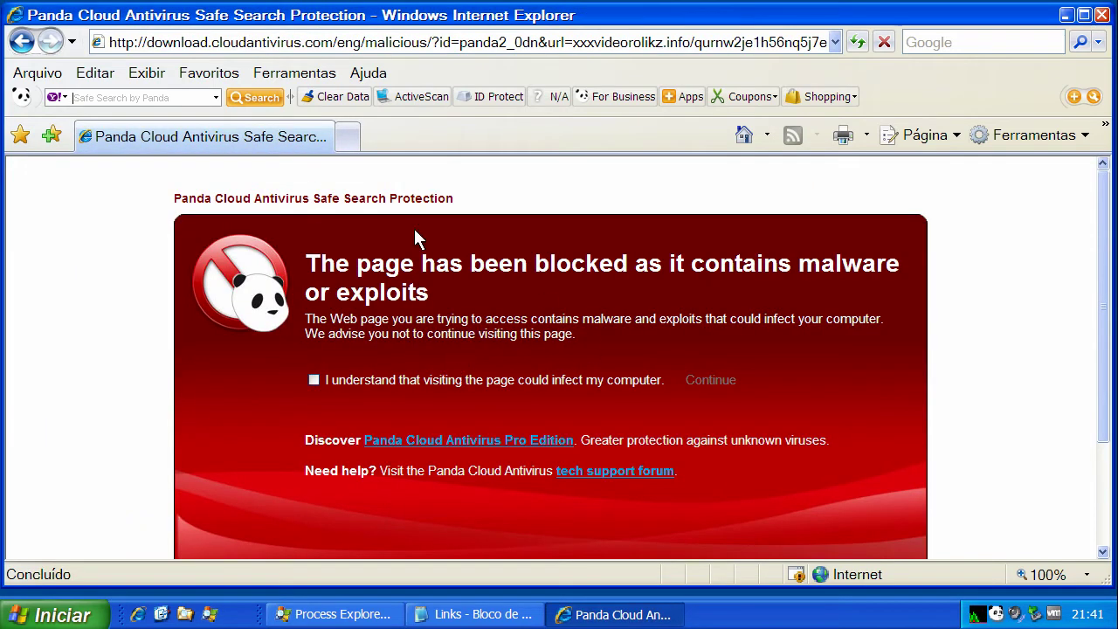
left_click(743, 137)
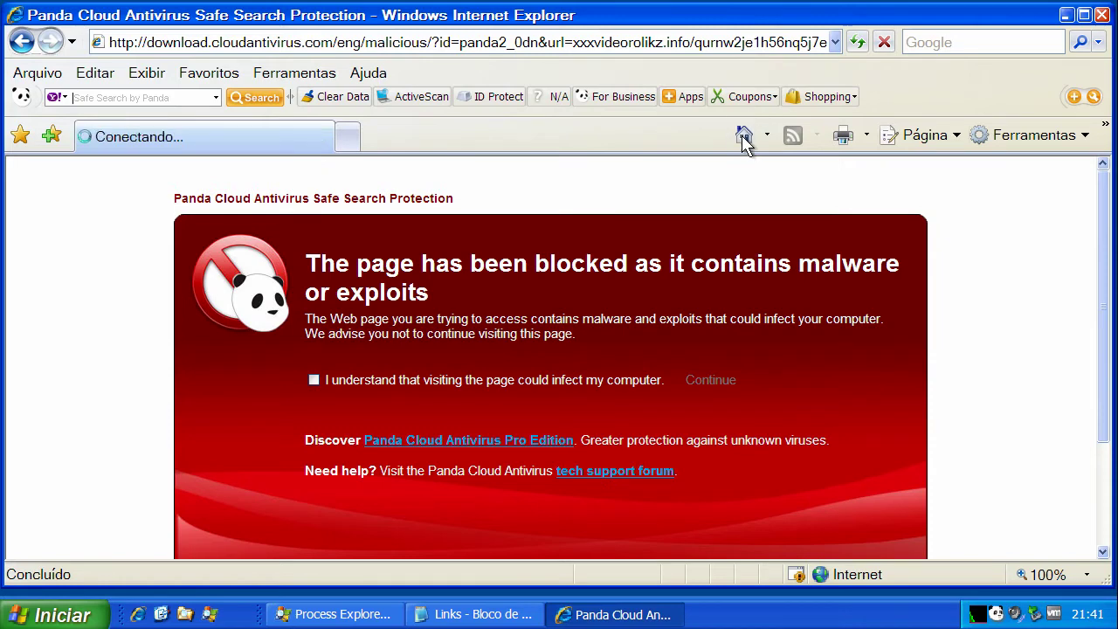
left_click(302, 43)
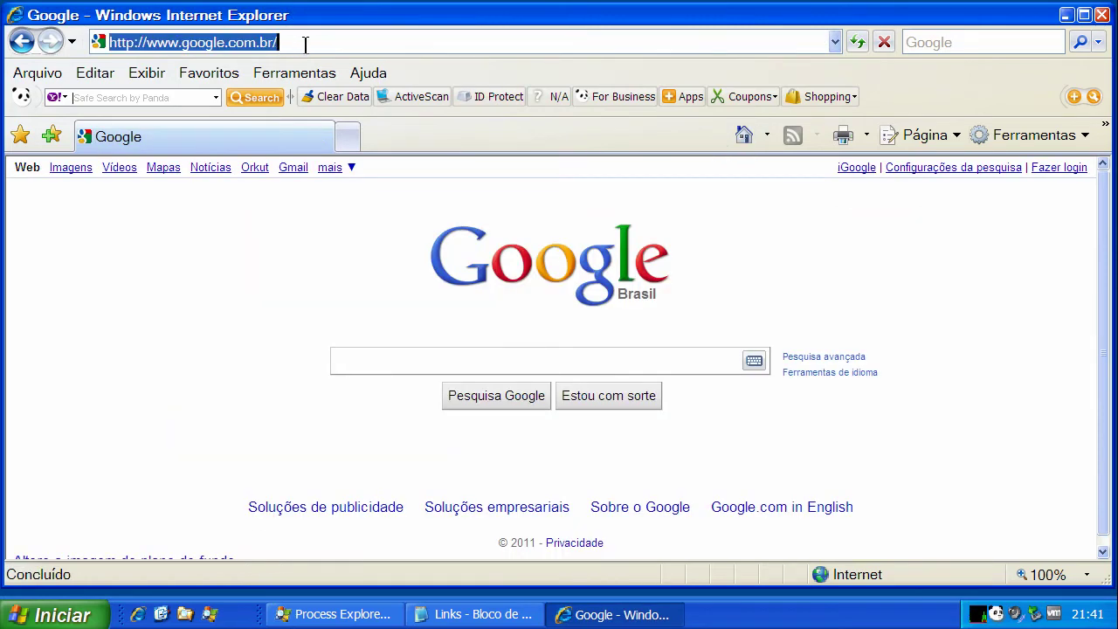
key("super")
key("Escape")
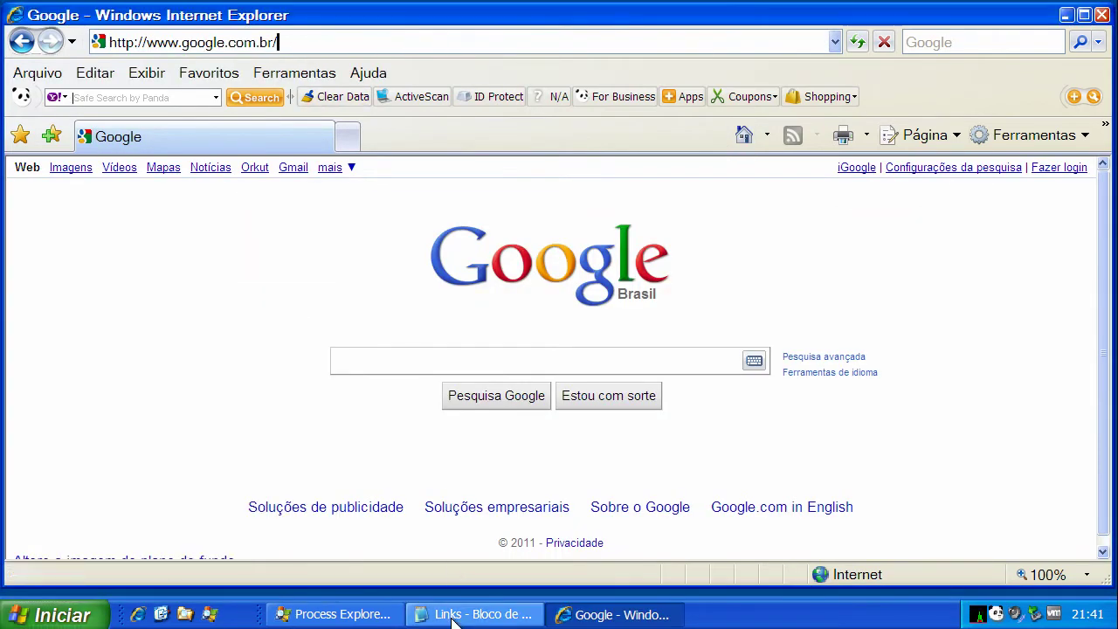
Copy the link kitoredf.ce.ms/nuvsh/fgudzc.php?sryl=mdac again from the Links file and load it in Internet Explorer
left_click(453, 615)
right_click(396, 494)
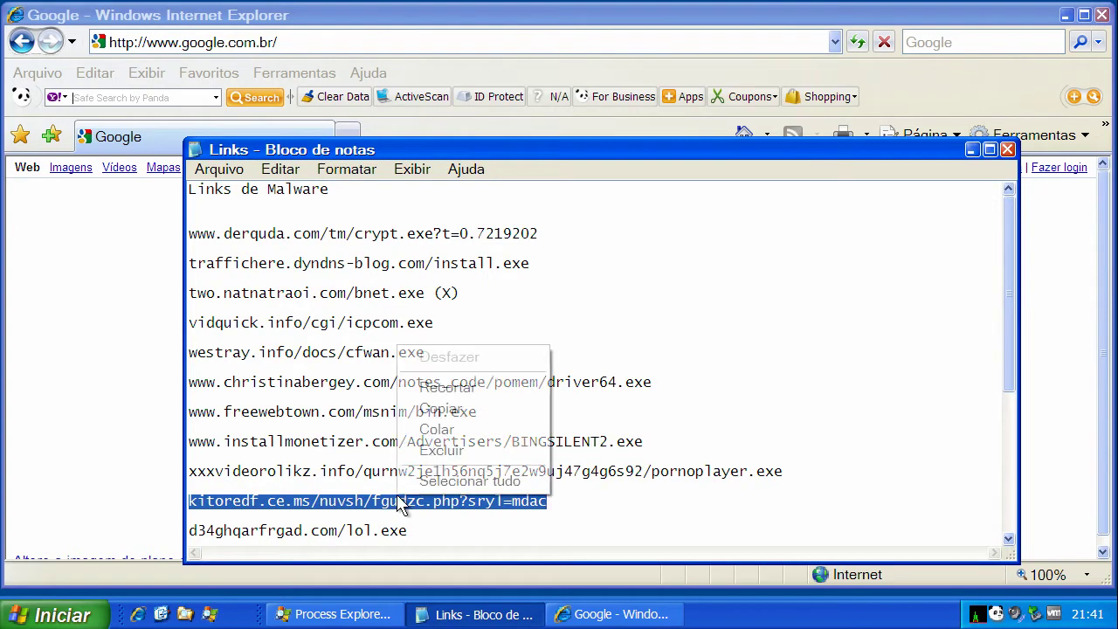
left_click(441, 409)
left_click(236, 42)
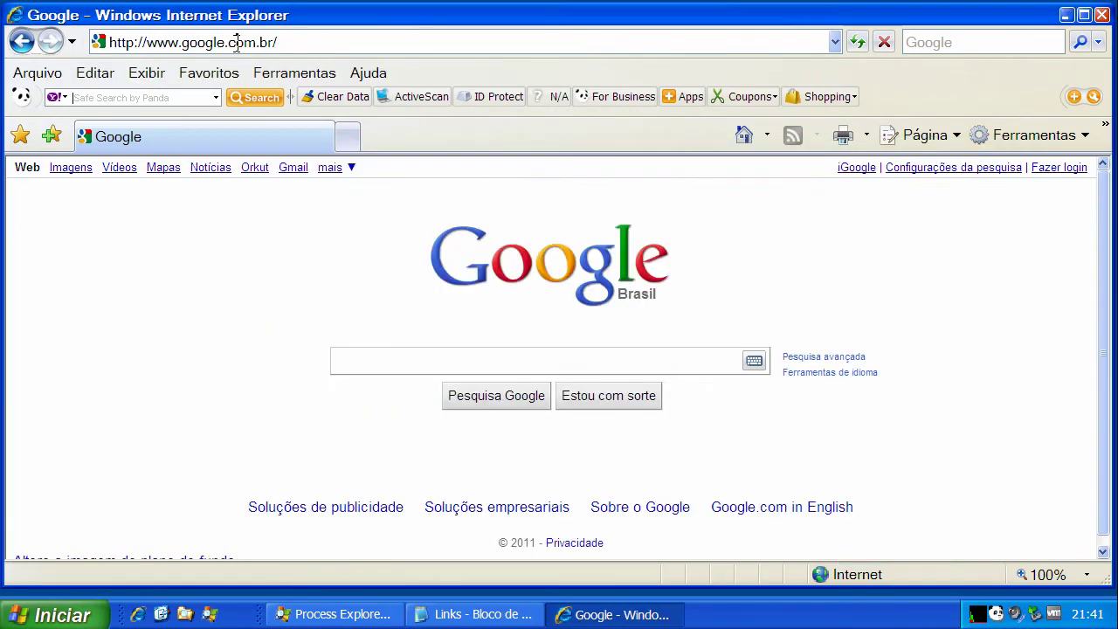
left_click_drag(378, 43, 20, 42)
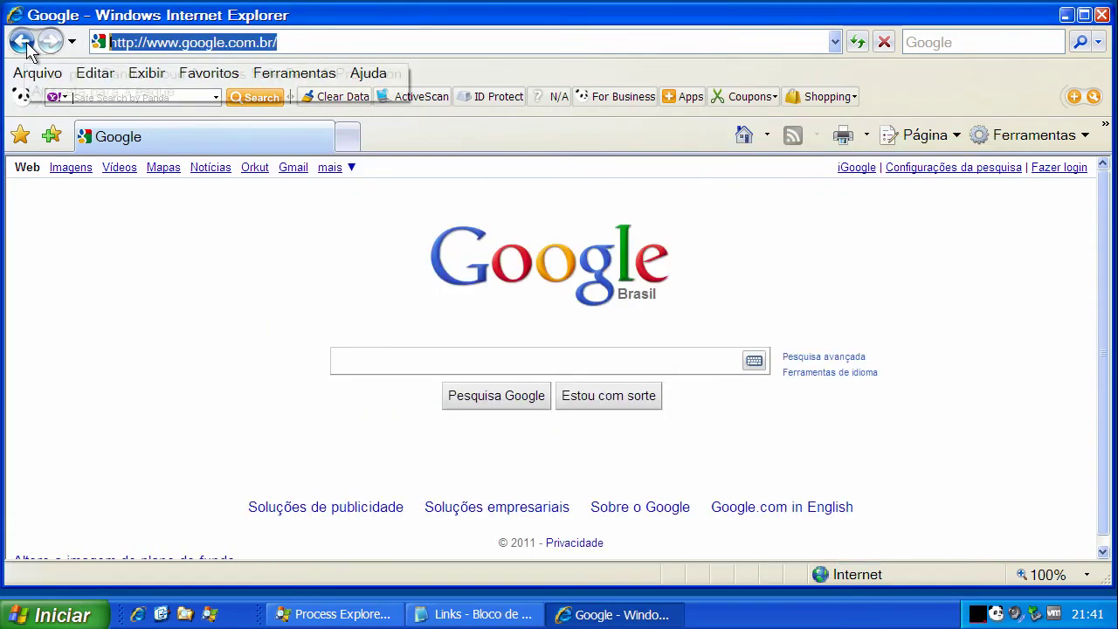
key("ctrl+v")
key("Return")
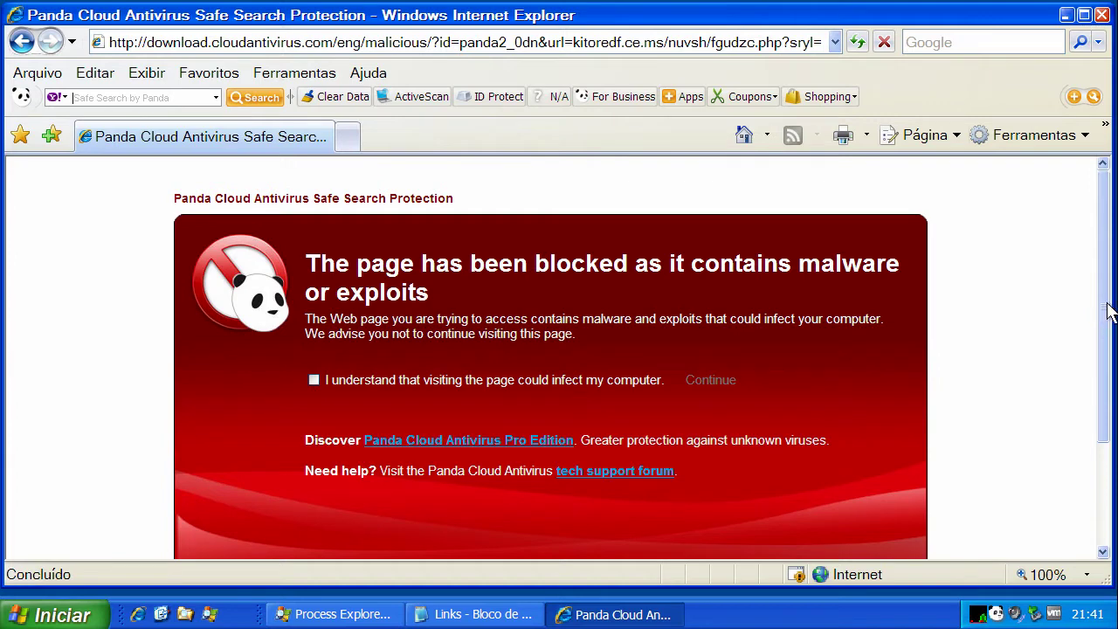
From the Google home page, load the link d34ghqarfrgad.com/lol.exe copied from the Links file
left_click(745, 137)
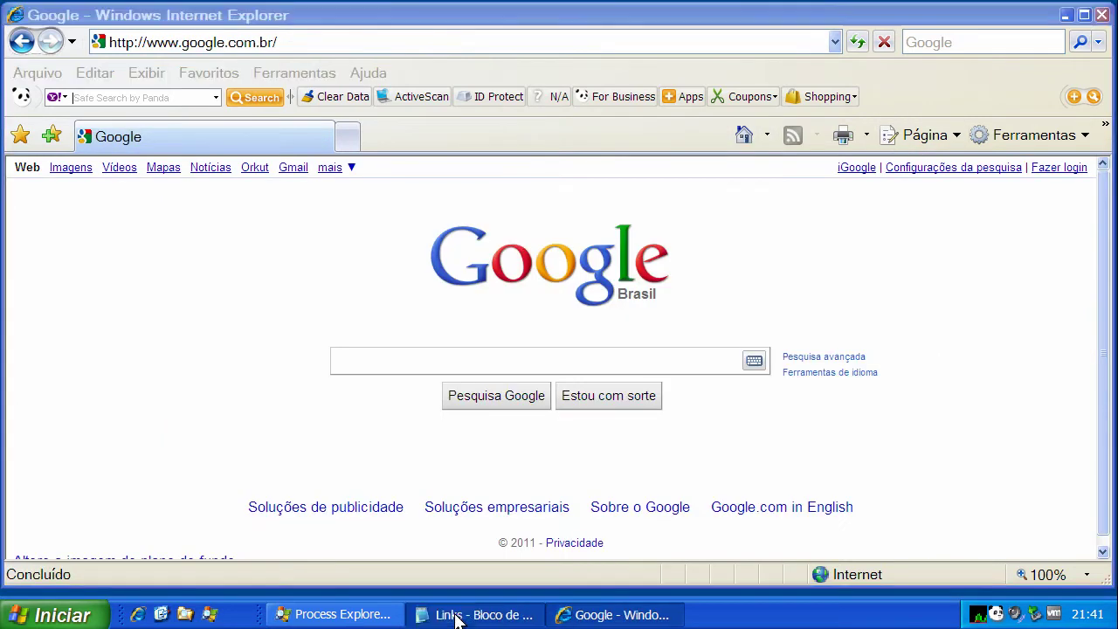
left_click(439, 614)
scroll(1011, 385, "down", 1)
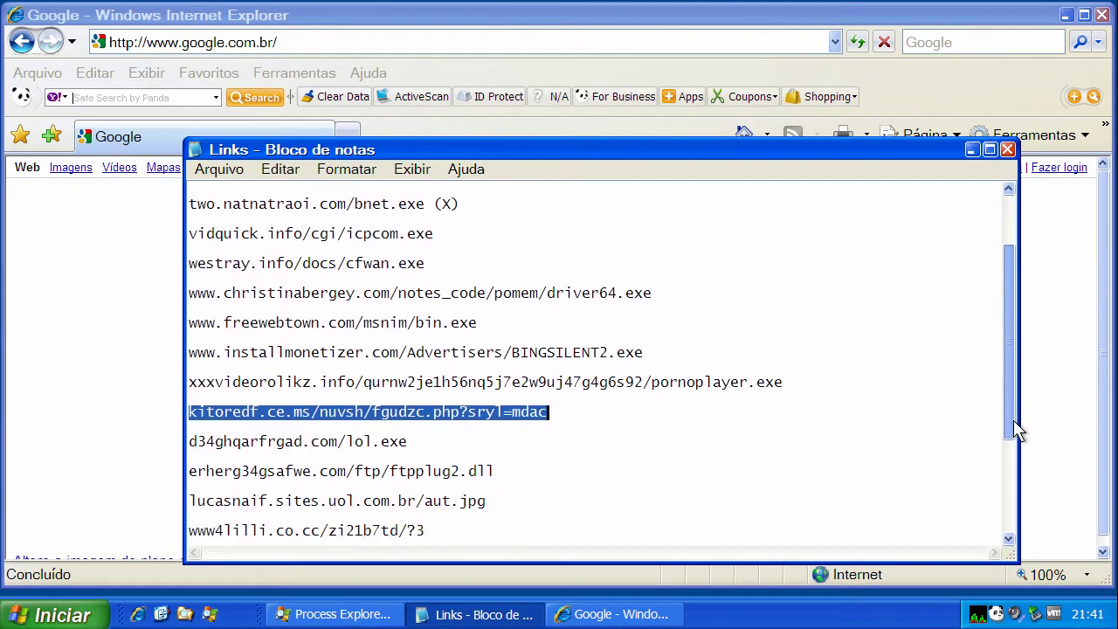
double_click(400, 441)
right_click(398, 442)
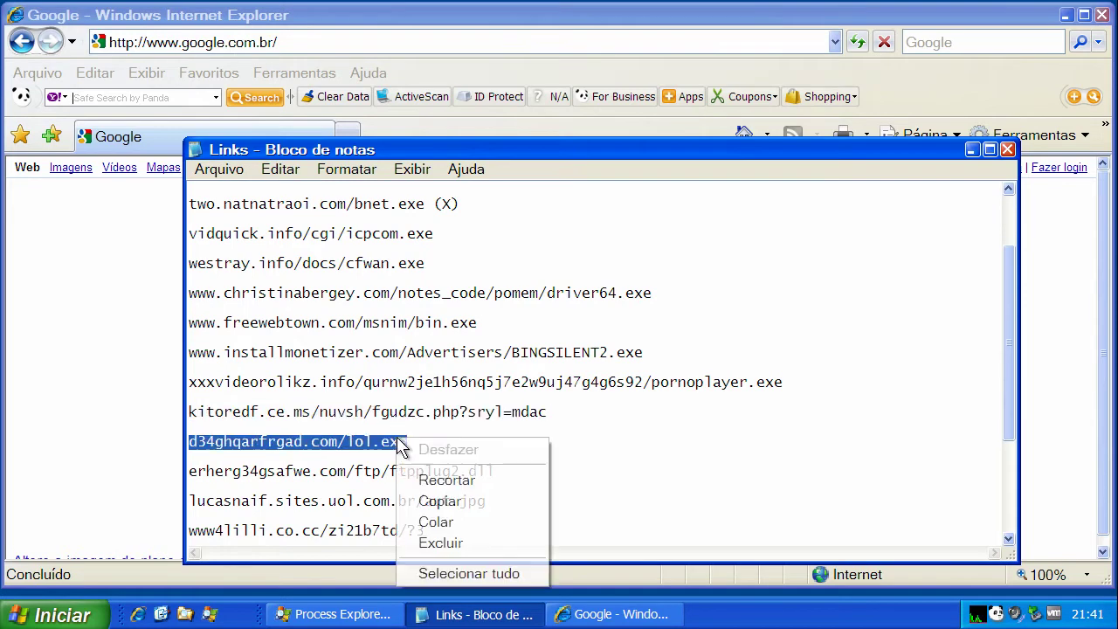
left_click(432, 502)
left_click(238, 48)
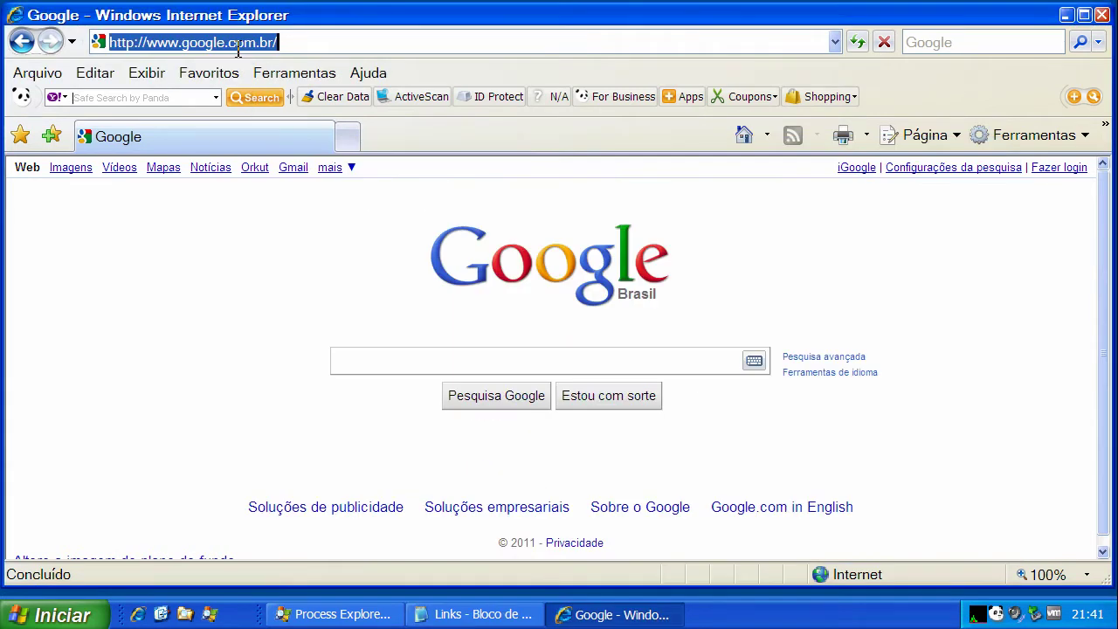
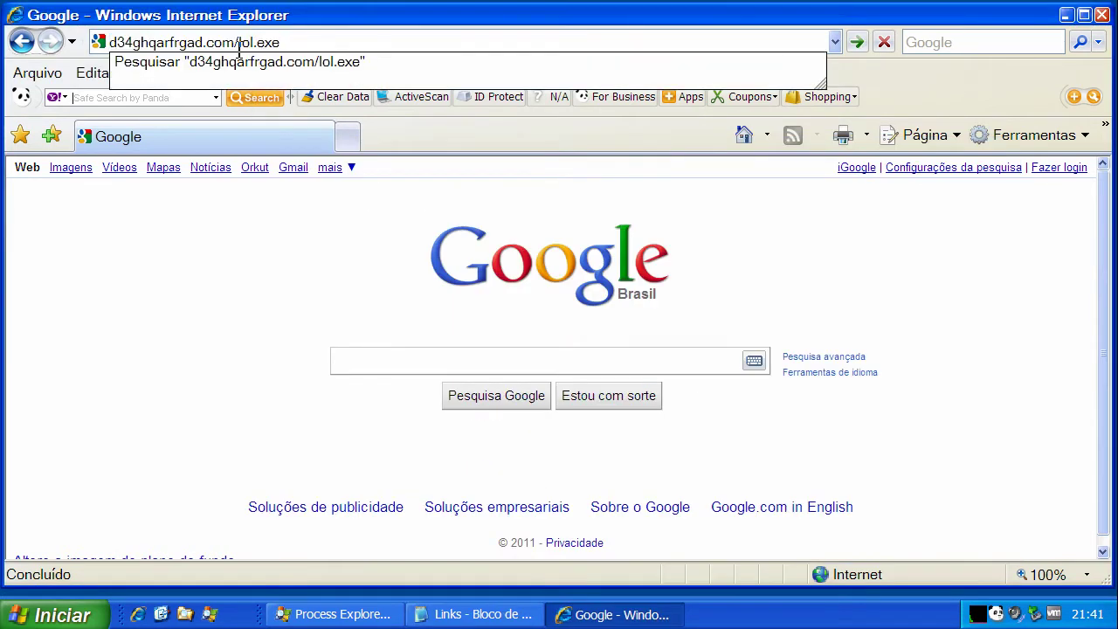
key("Return")
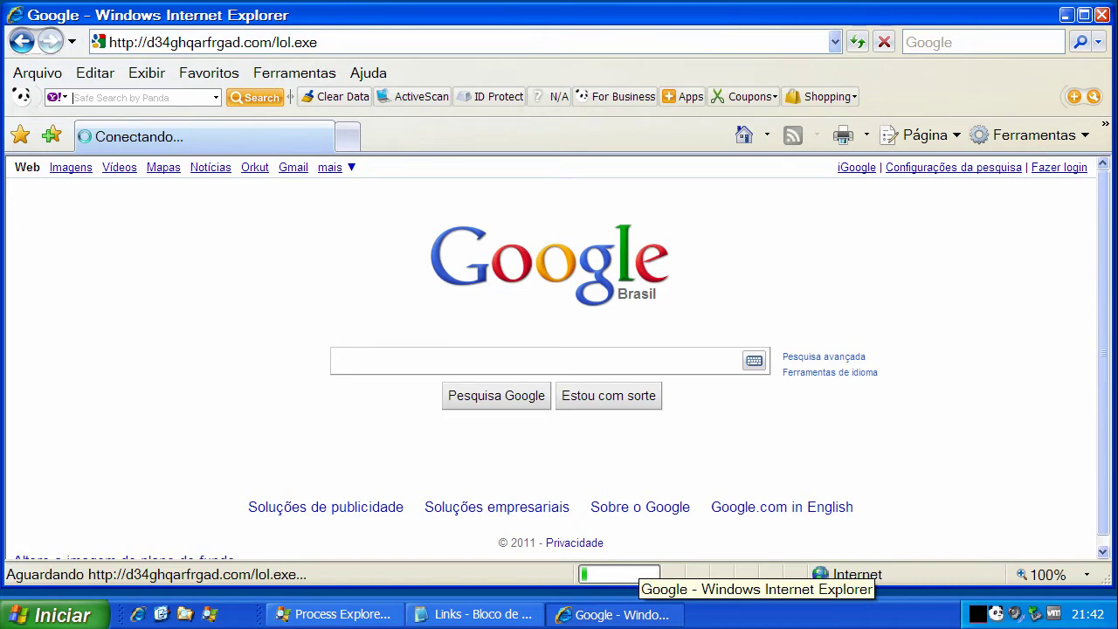
Copy the link erherg34gsafwe.com/ftp/ftpplug2.dll from the Links file and load it from the Google home page
left_click(476, 616)
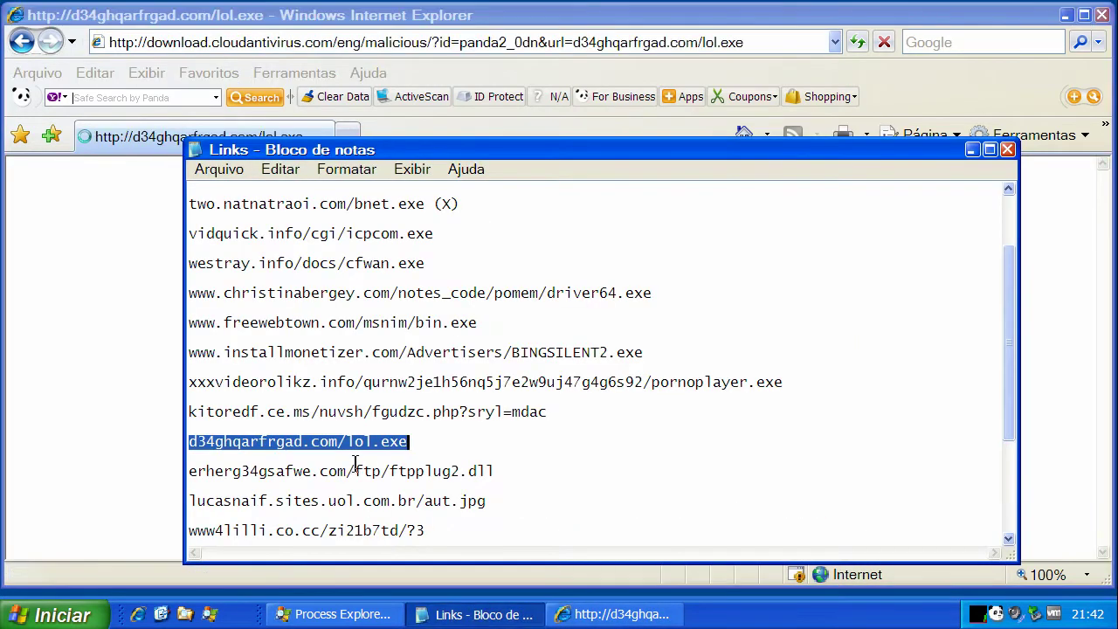
double_click(354, 471)
right_click(354, 471)
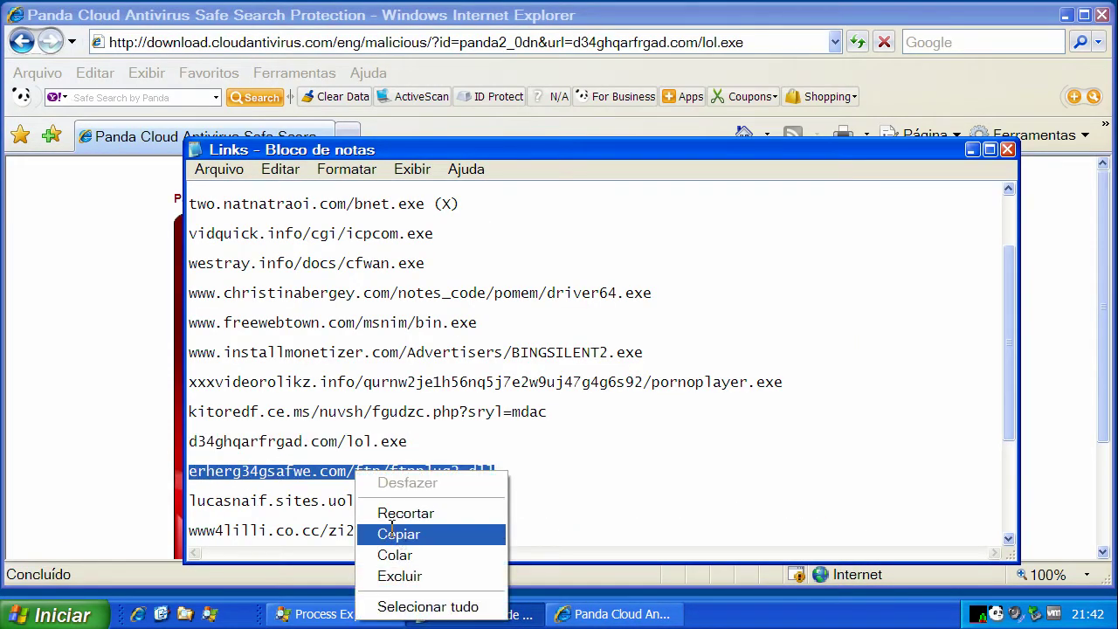
left_click(399, 534)
left_click(971, 151)
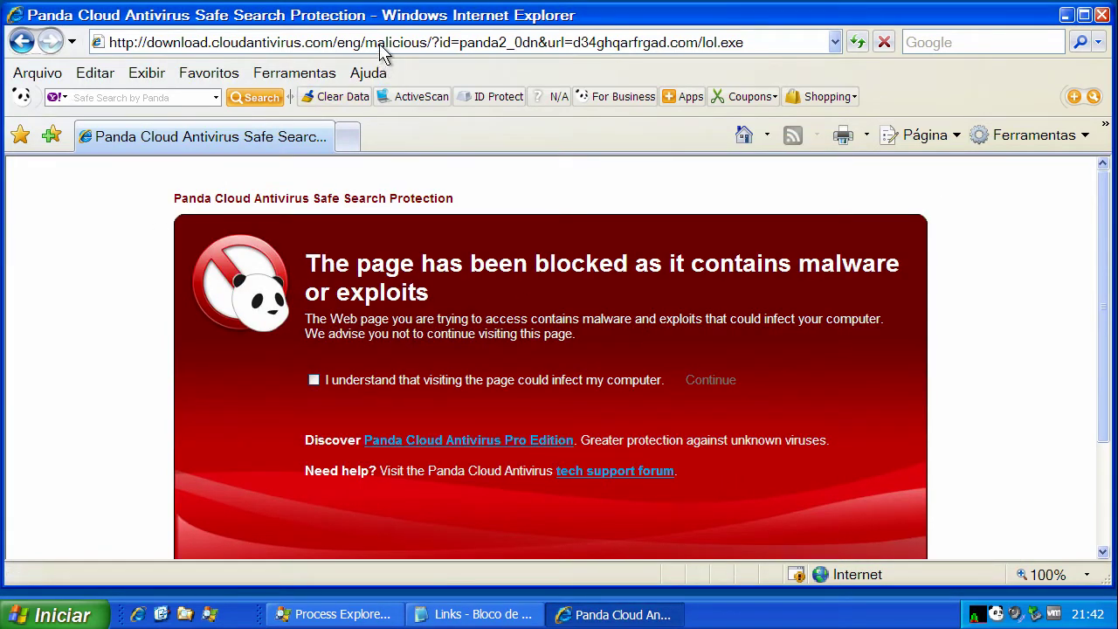
left_click(741, 137)
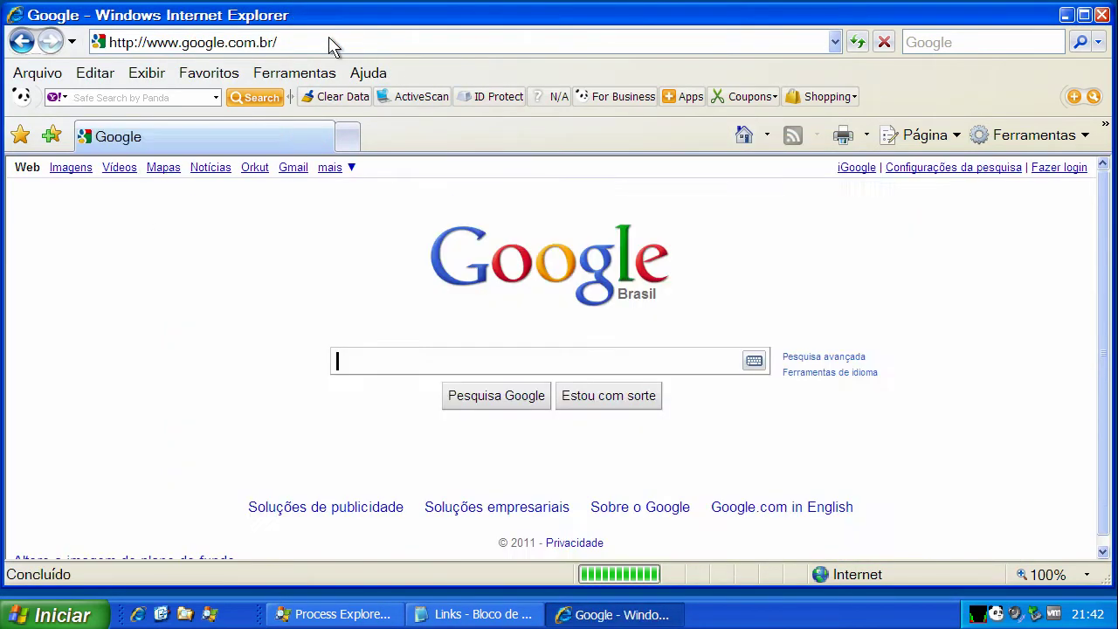
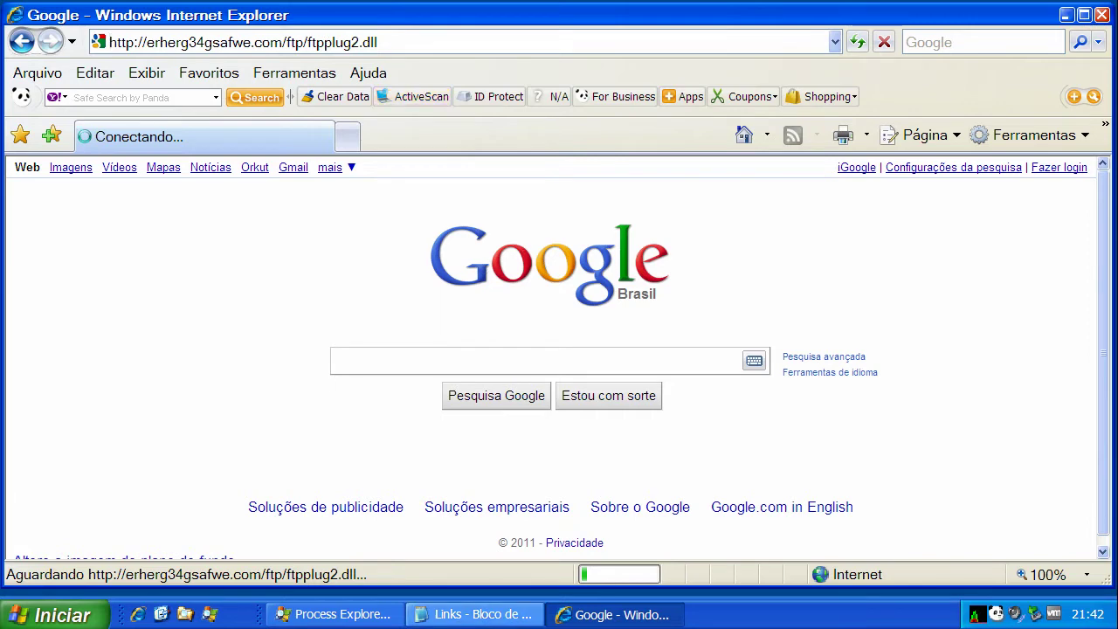
Copy the sites.uol.com.br link to aut.jpg from the Links file and minimize Notepad
left_click(477, 615)
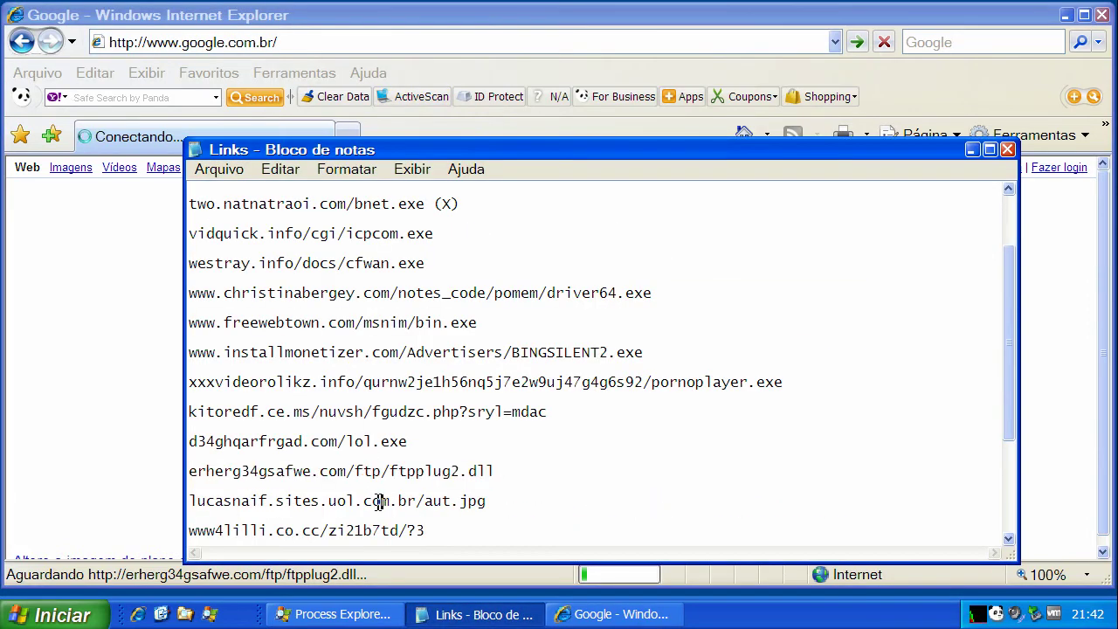
double_click(382, 500)
right_click(382, 502)
left_click(440, 416)
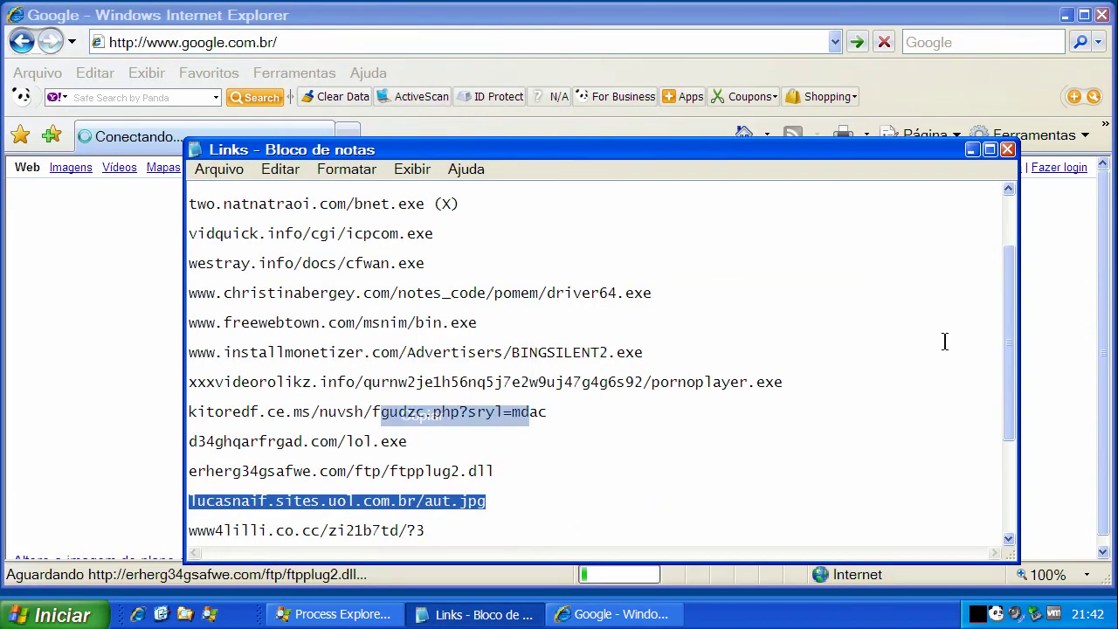
left_click_drag(1011, 342, 1013, 417)
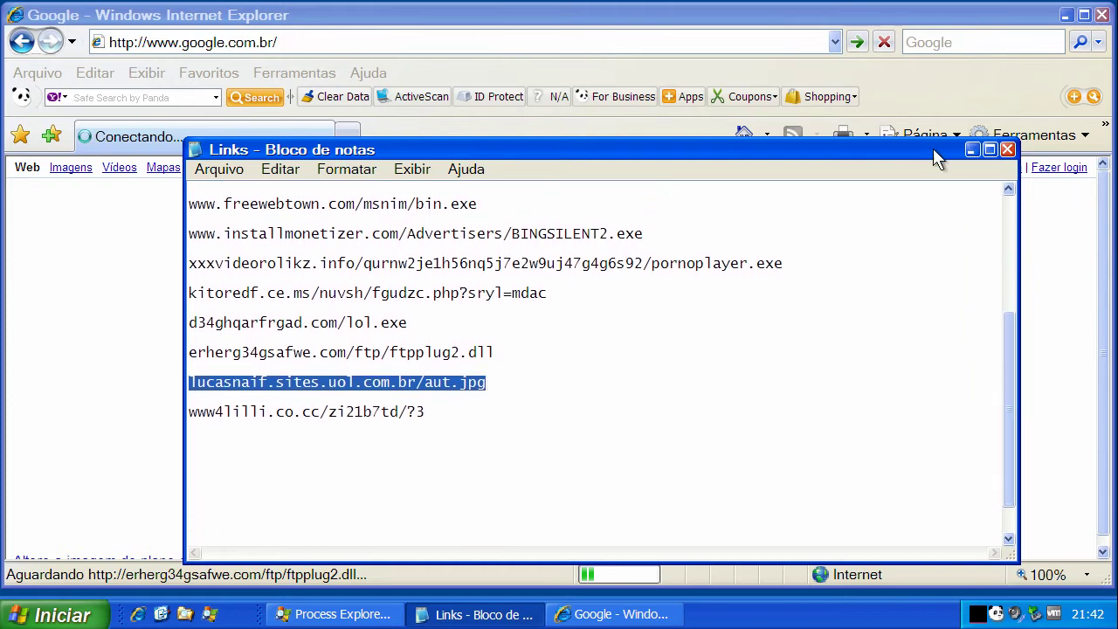
left_click(964, 153)
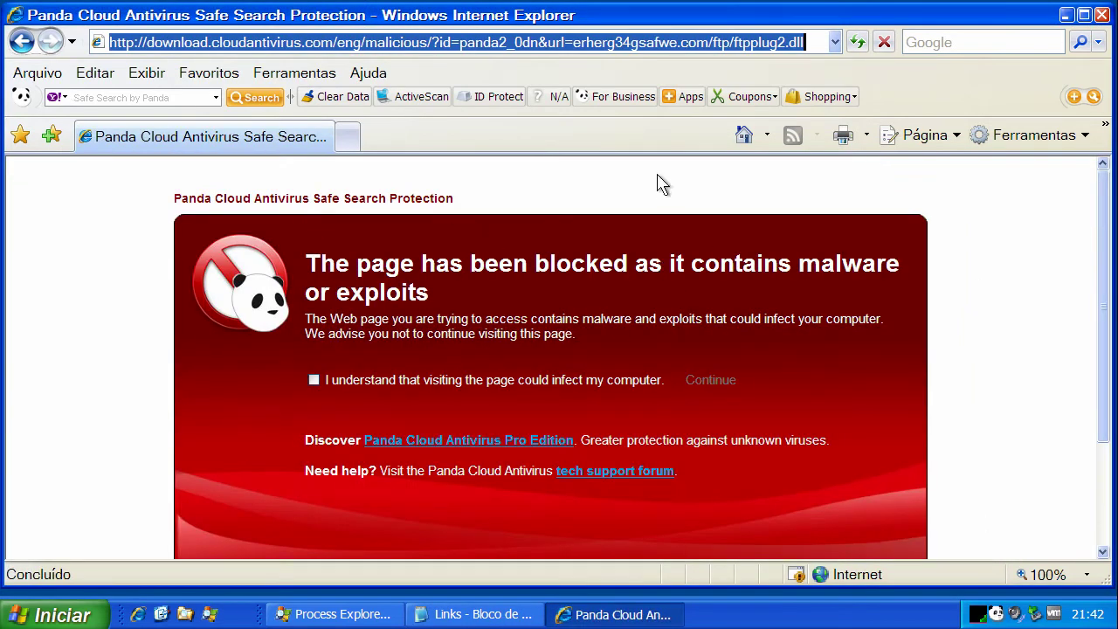
Return to the Google home page and load the copied sites.uol.com.br link to aut.jpg
left_click(741, 134)
left_click(341, 44)
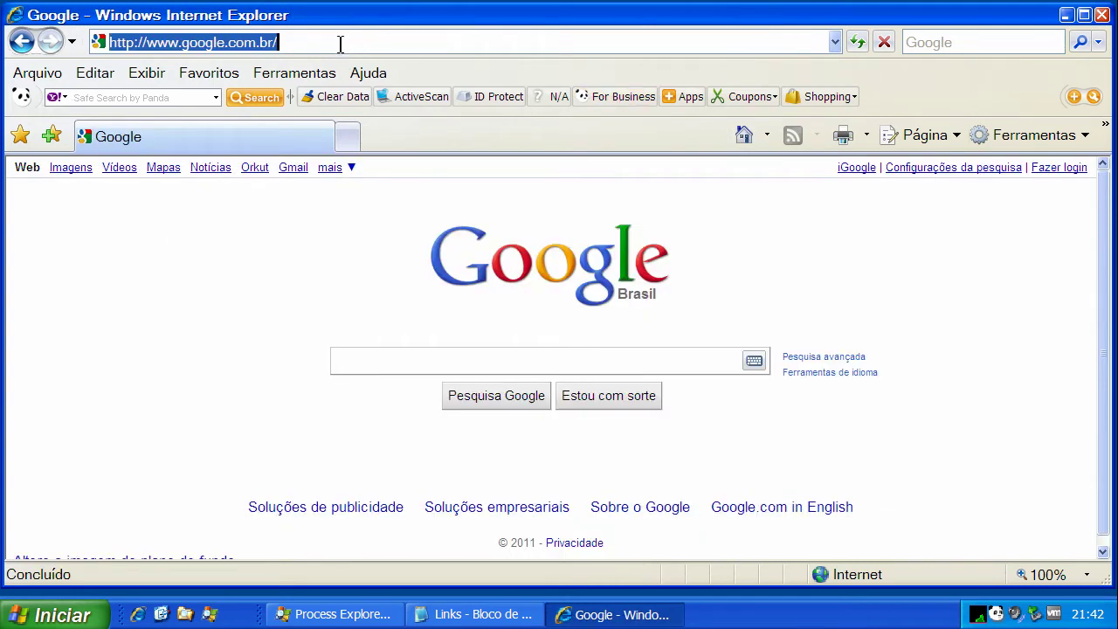
key("ctrl+v")
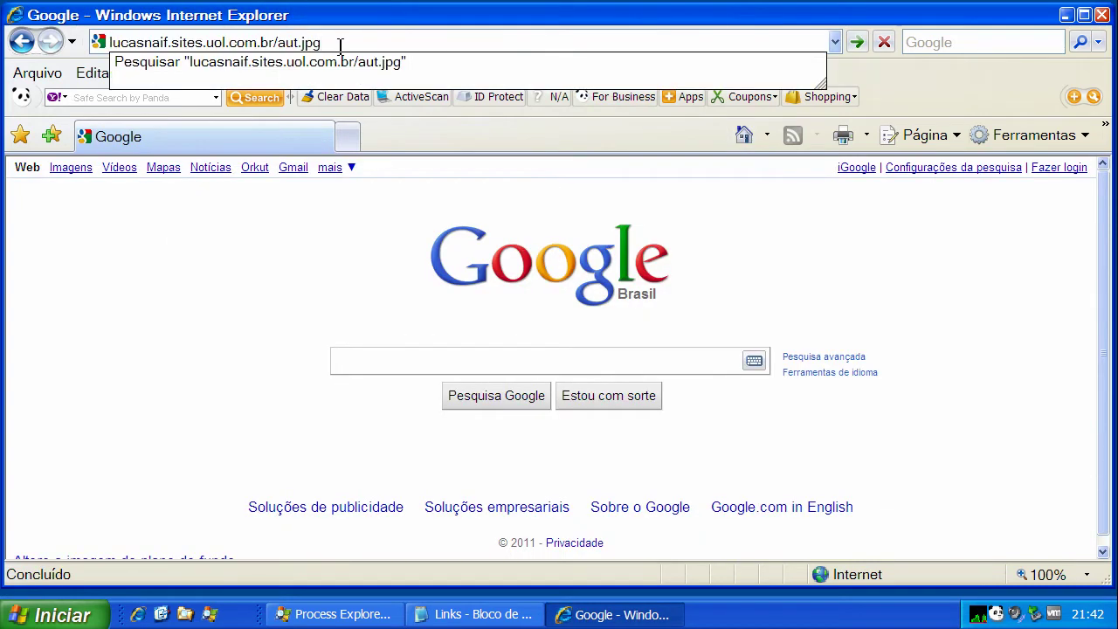
key("Return")
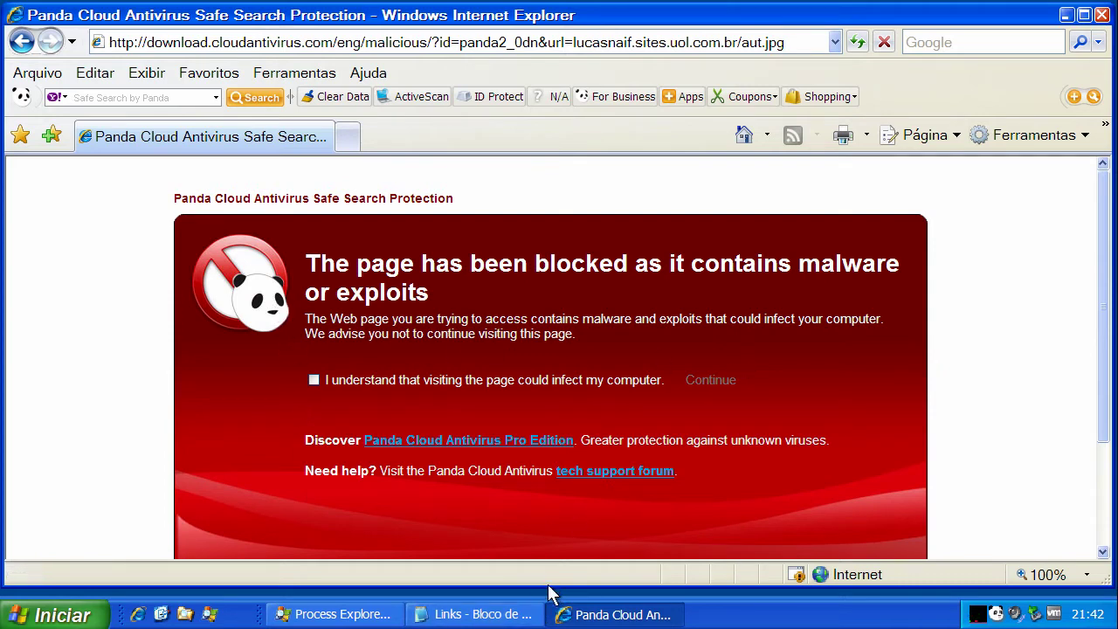
Review the malware list in the Links file back to its first entries and minimize Notepad
left_click(512, 611)
left_click_drag(1005, 357, 1004, 201)
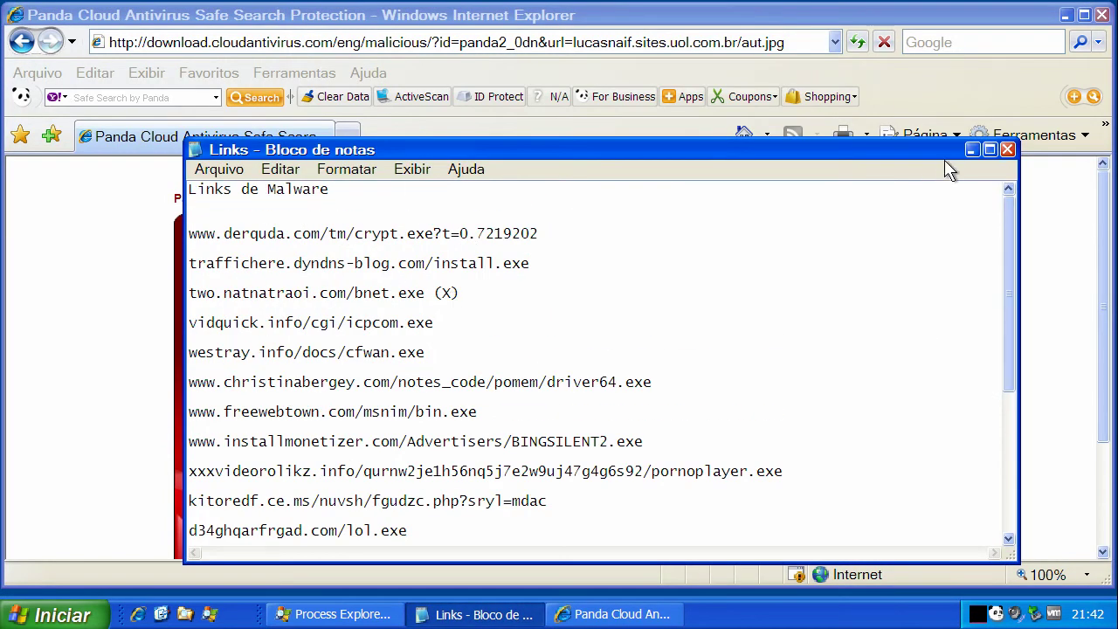
left_click(969, 151)
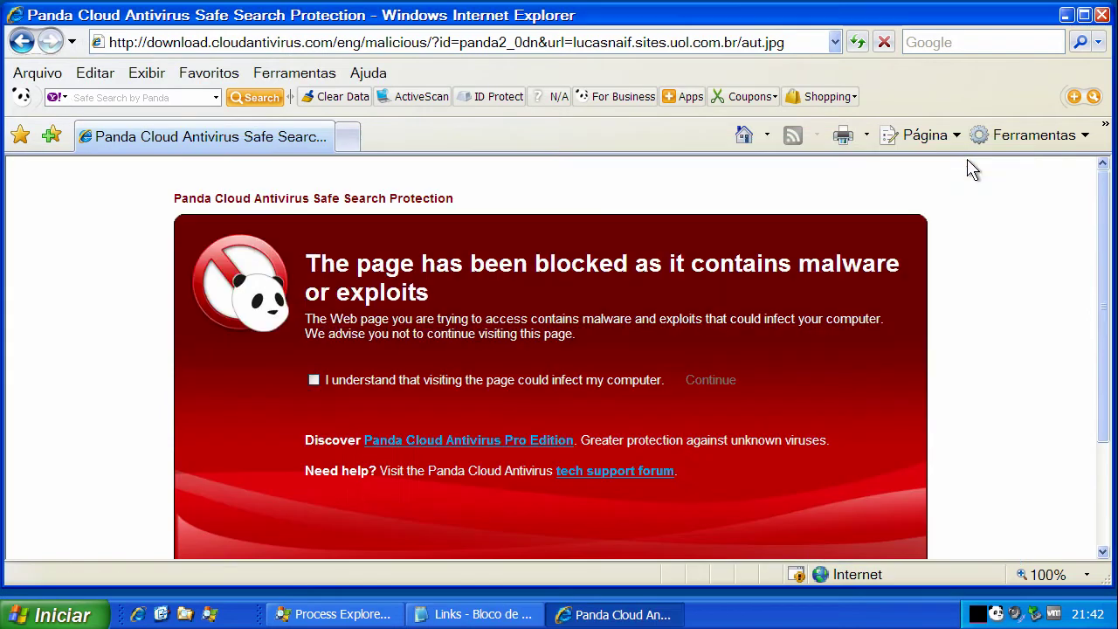
Close Internet Explorer and bring up the Links file
left_click(1103, 18)
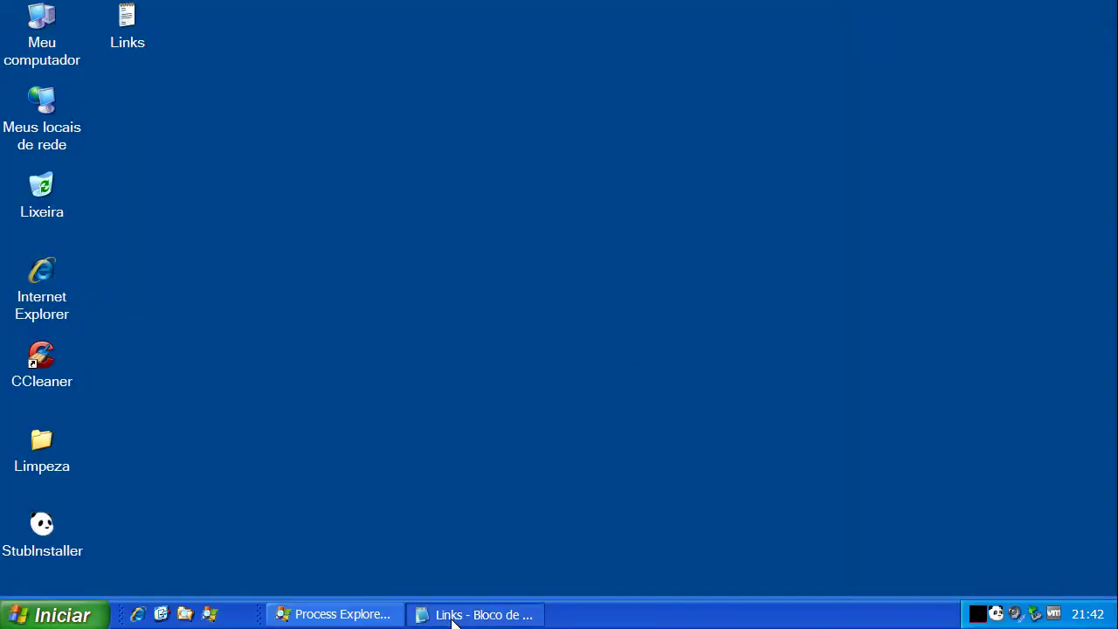
left_click(474, 615)
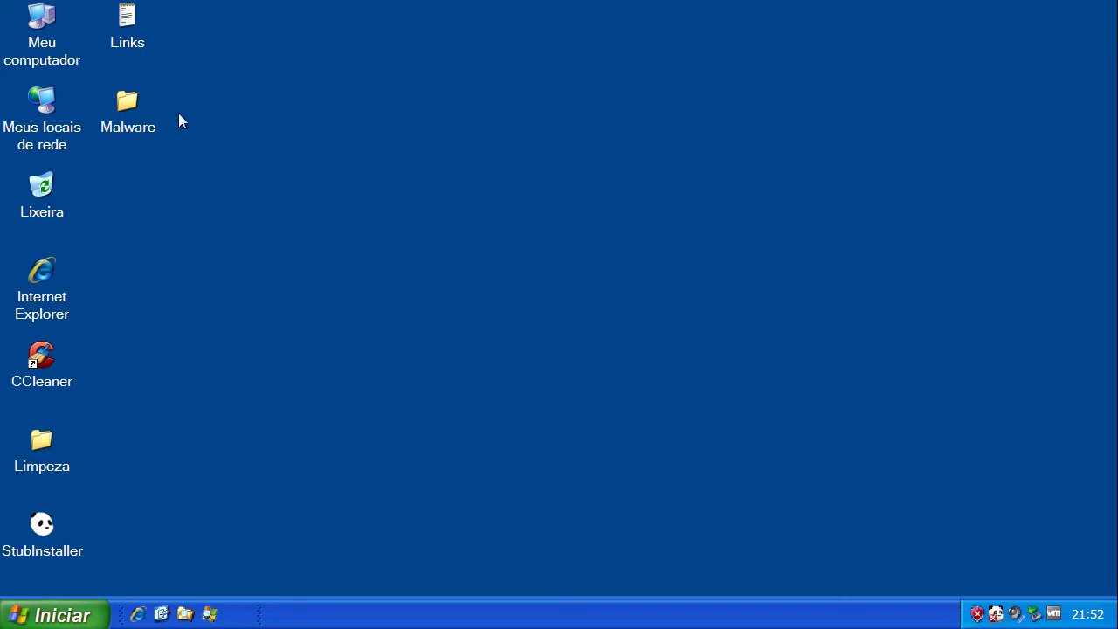
Review the files in the Malware folder on the desktop and close the folder
double_click(135, 110)
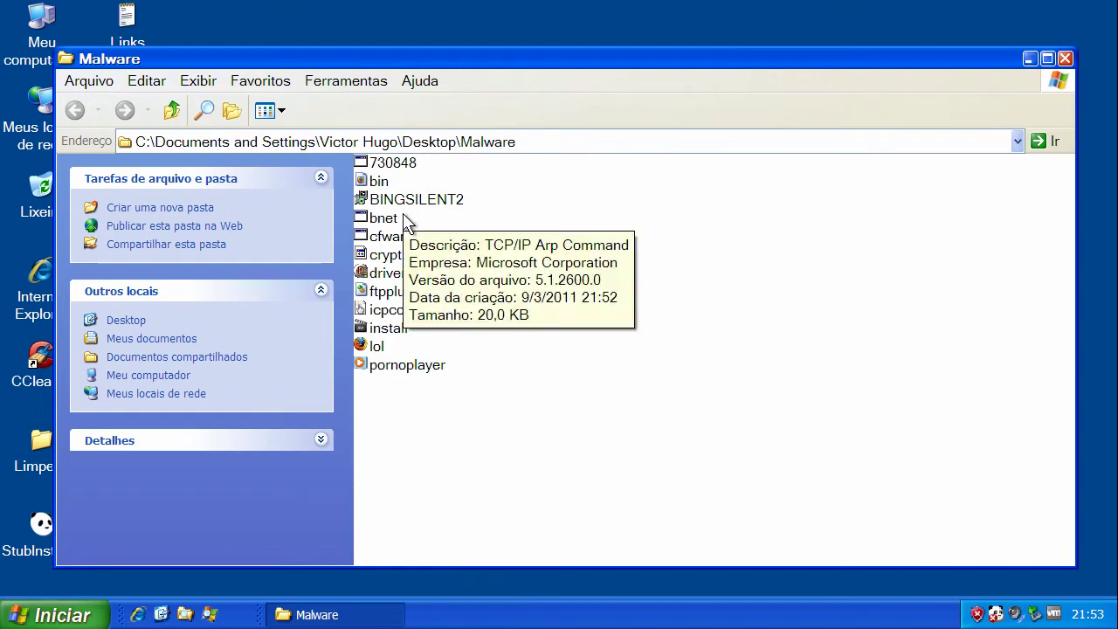
left_click(1069, 60)
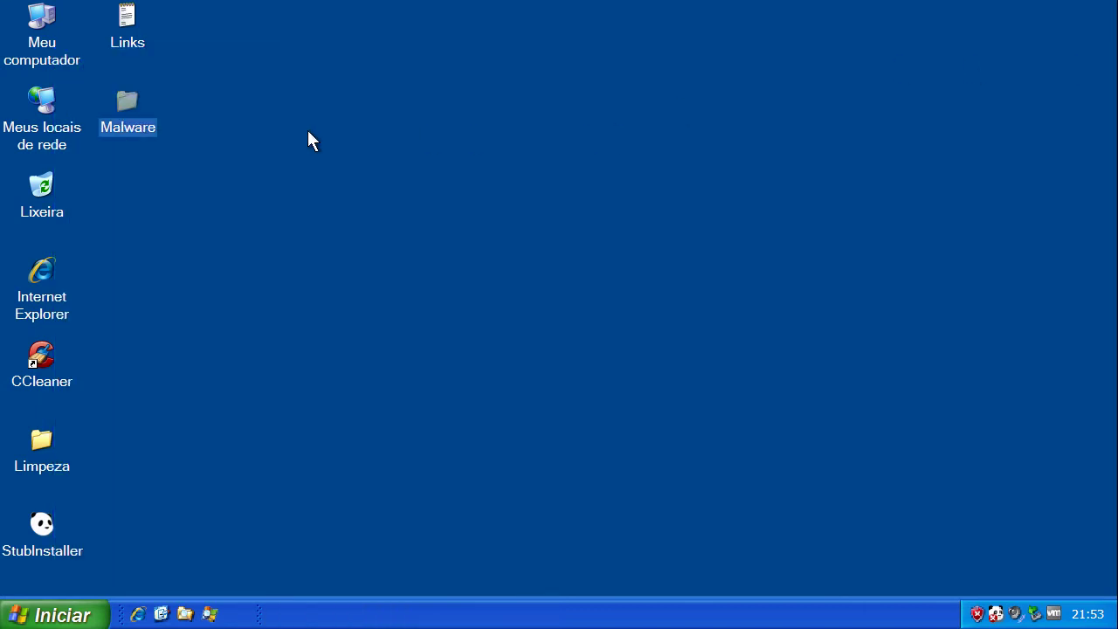
Start the interrupted antivirus protection in the Panda Cloud Antivirus FREE status window and close the window
left_click(220, 138)
right_click(996, 614)
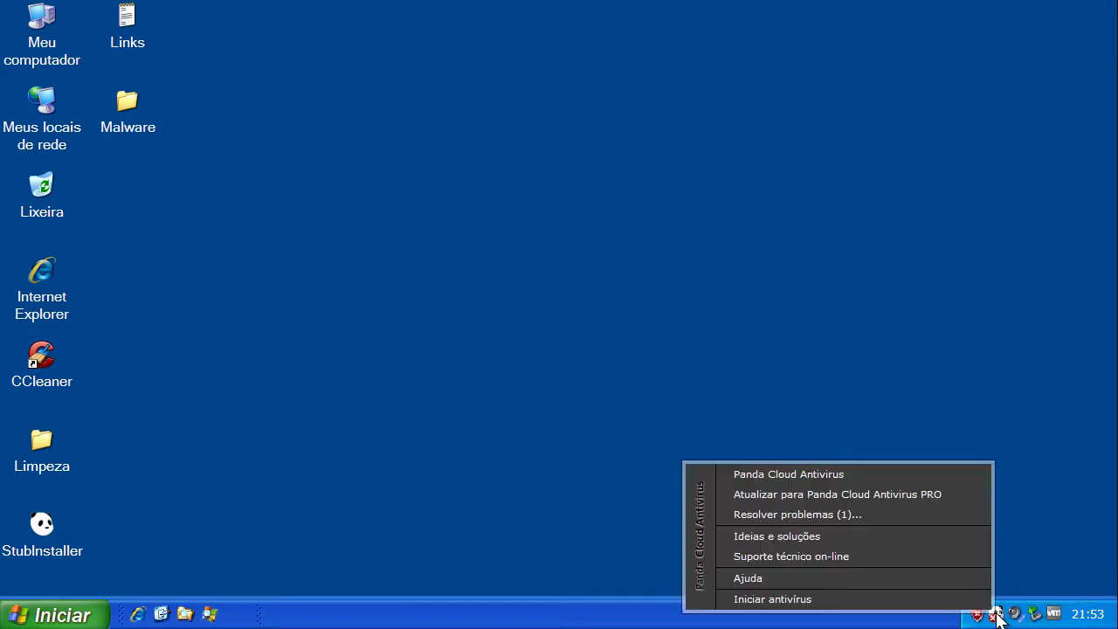
left_click(821, 475)
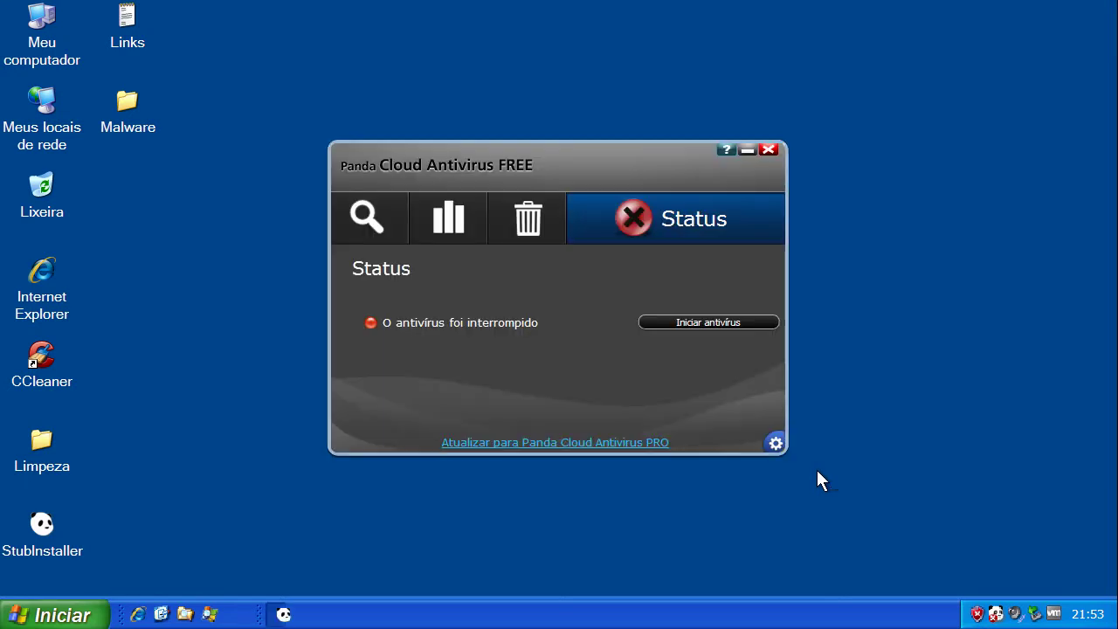
left_click(715, 323)
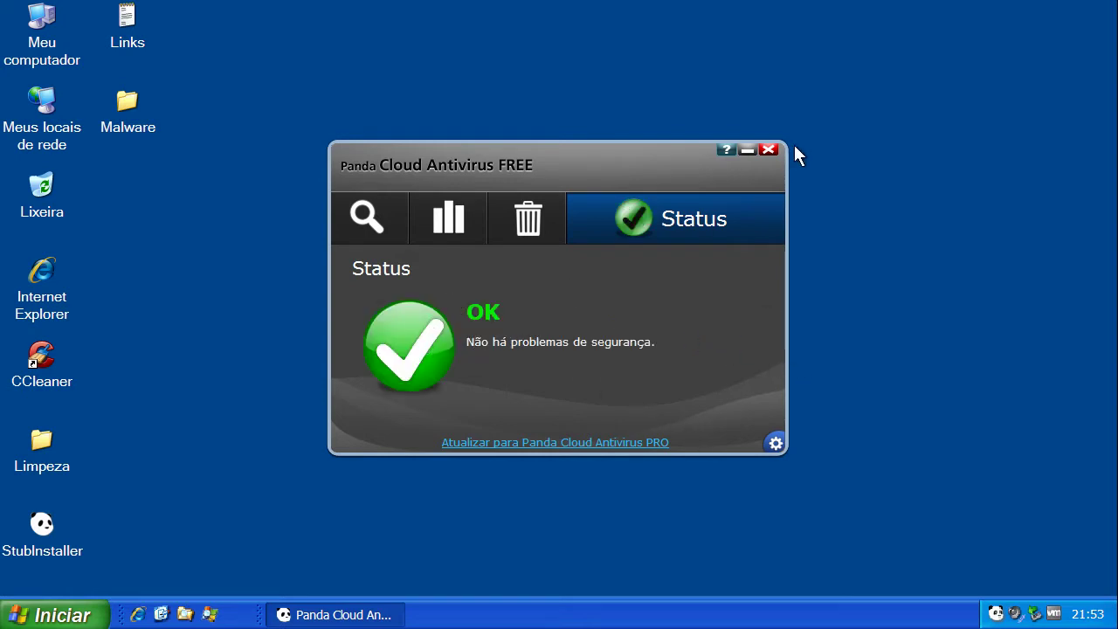
left_click(769, 149)
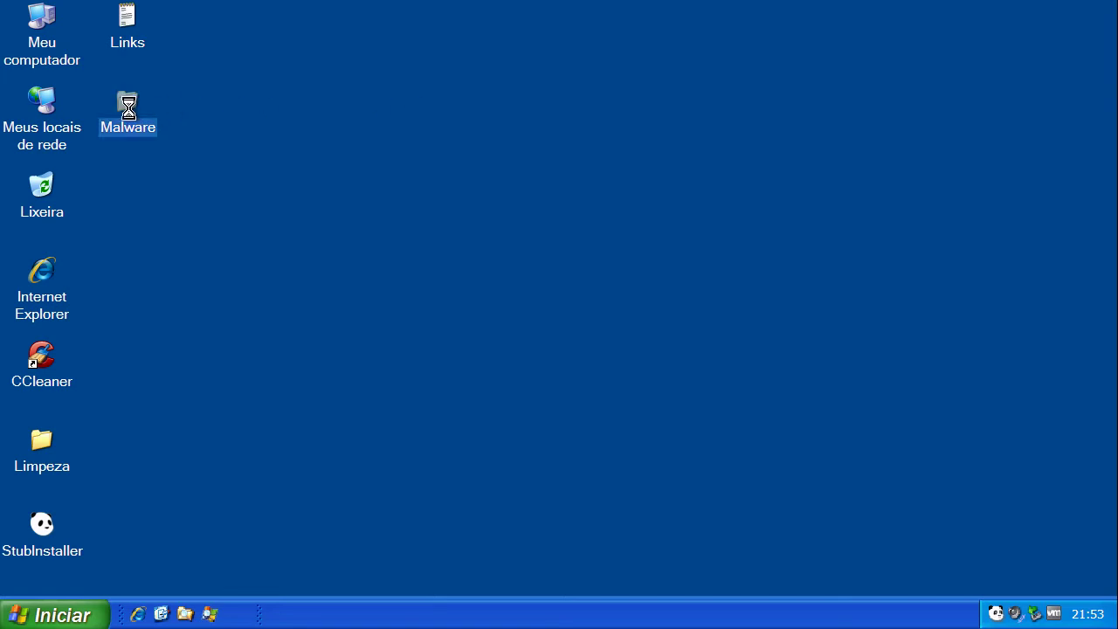
Scan the Malware folder on the desktop with Panda Cloud Antivirus
right_click(129, 111)
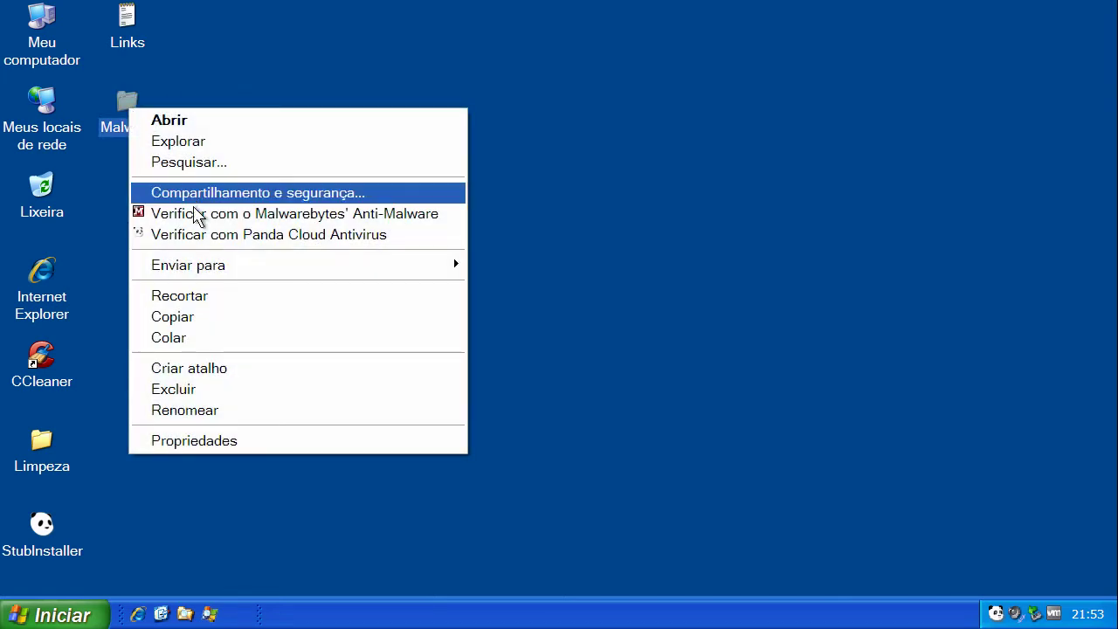
left_click(202, 238)
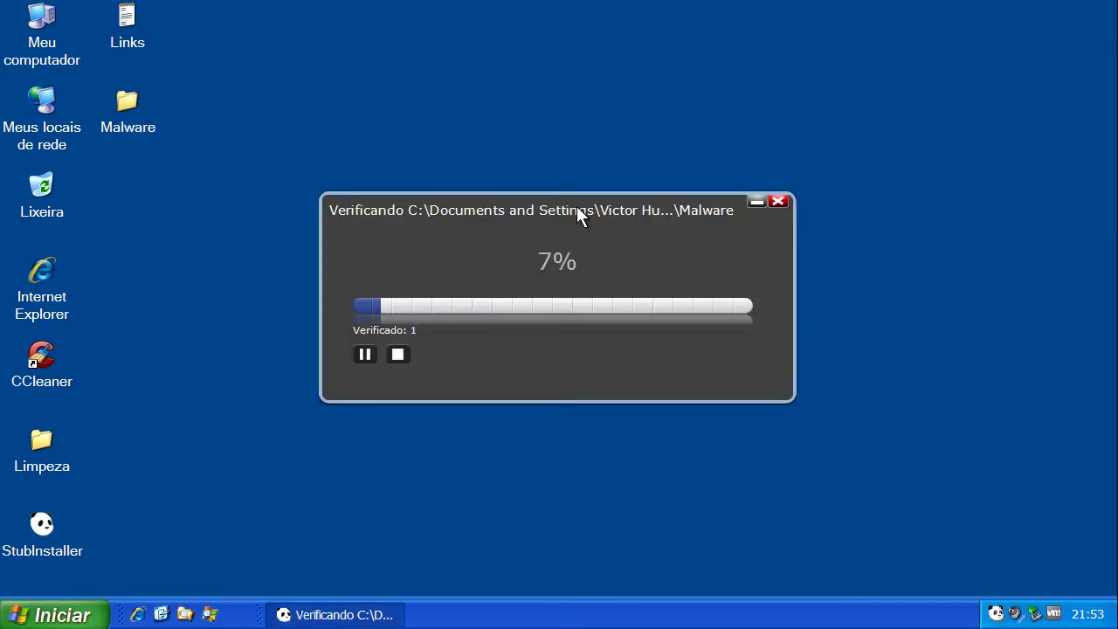
mouse_move(577, 209)
left_mouse_down()
mouse_move(577, 169)
mouse_move(576, 195)
left_mouse_up()
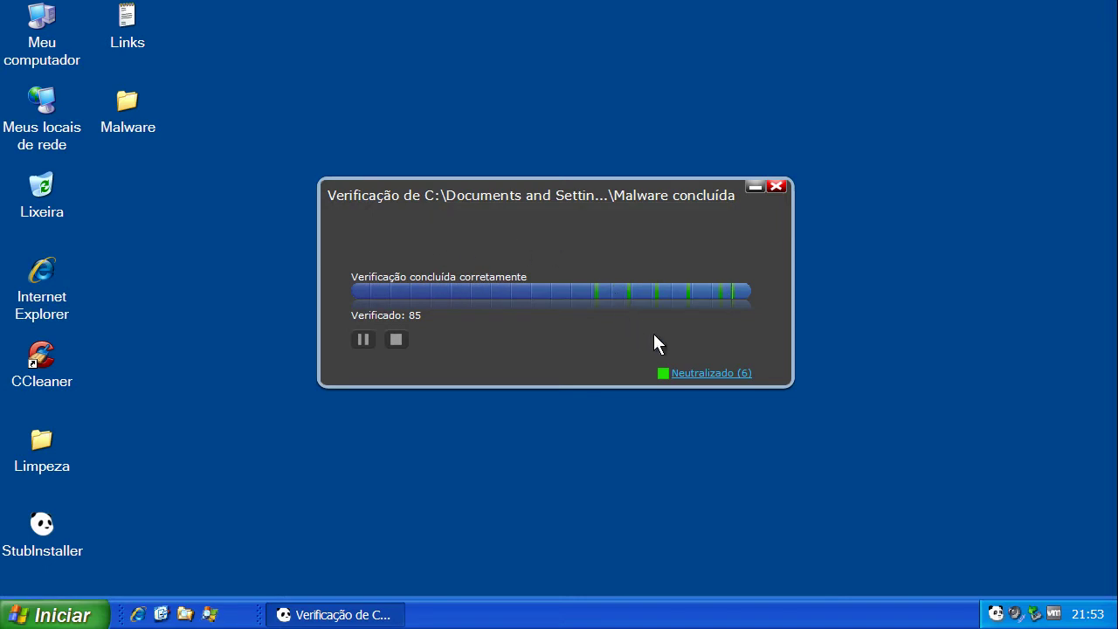
Examine the neutralized items in the scan results with the Nome column widened, and close the scan windows
left_click(704, 373)
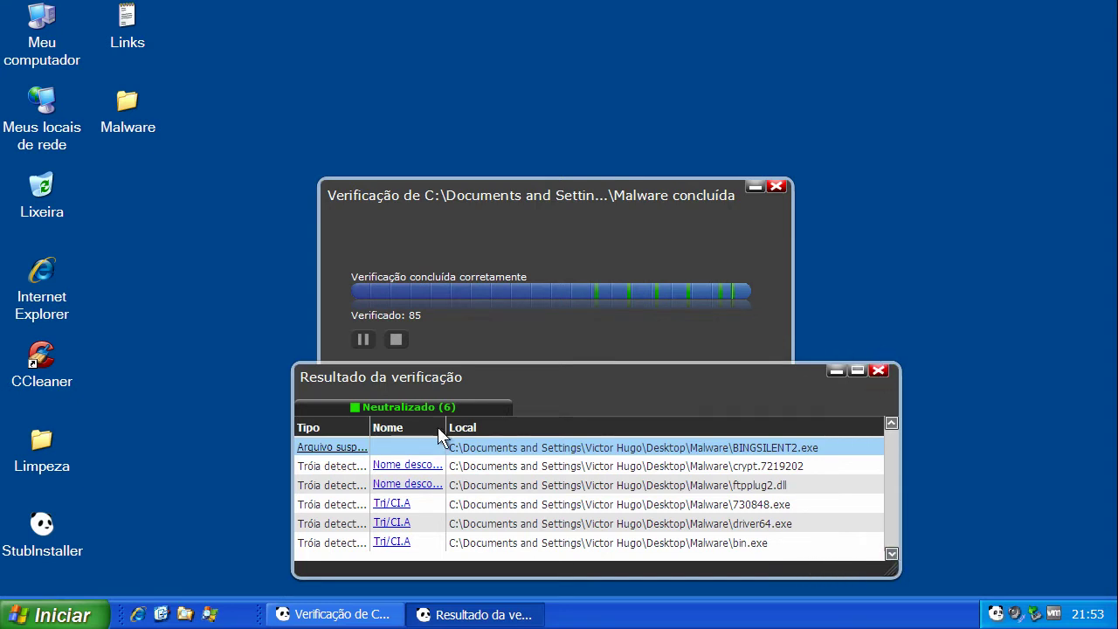
left_click_drag(447, 427, 592, 428)
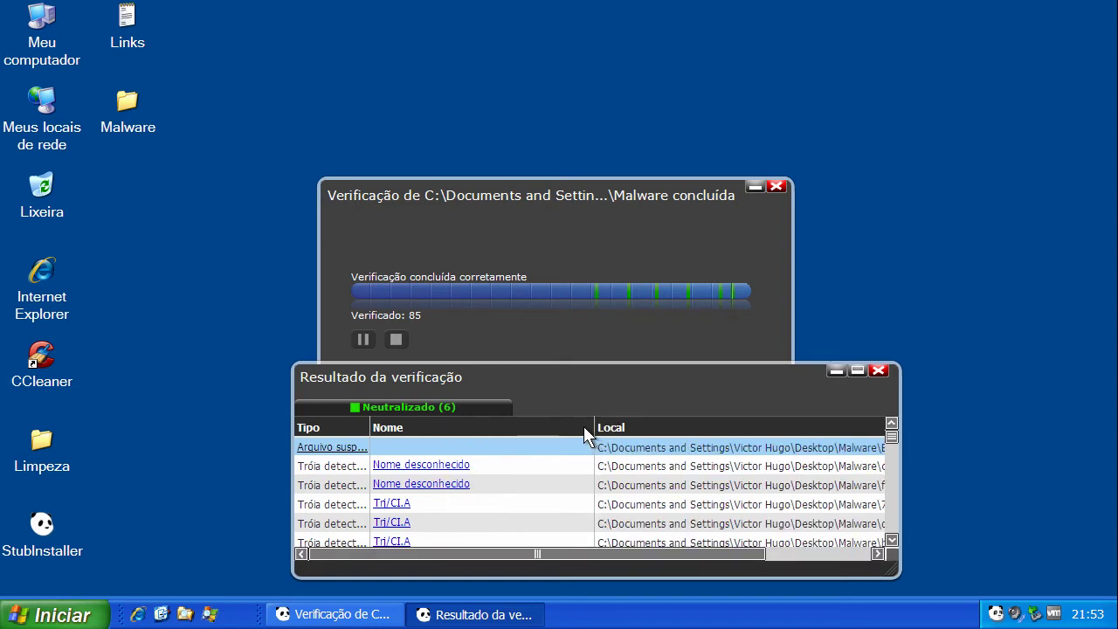
left_click(879, 372)
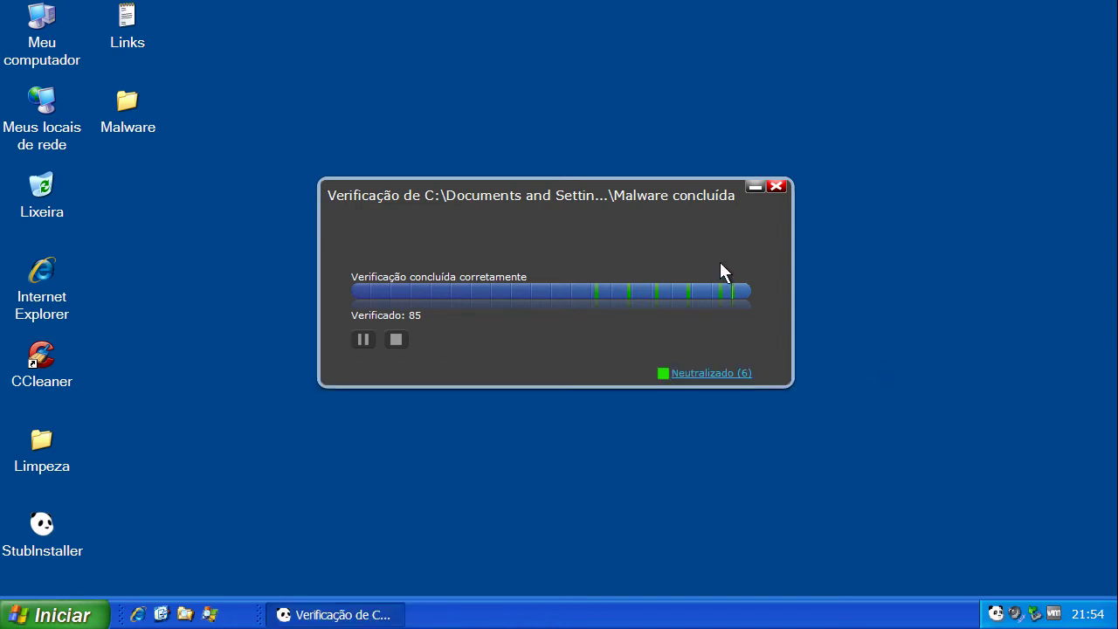
left_click(775, 187)
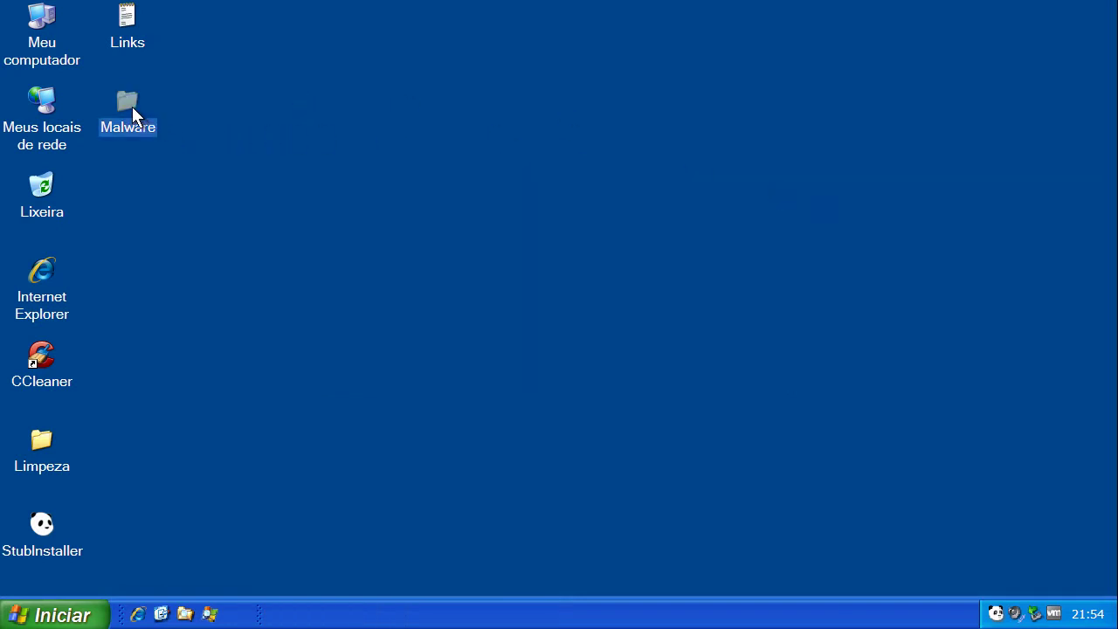
Open the Malware folder to see which files remain after the scan and select bnet
double_click(132, 106)
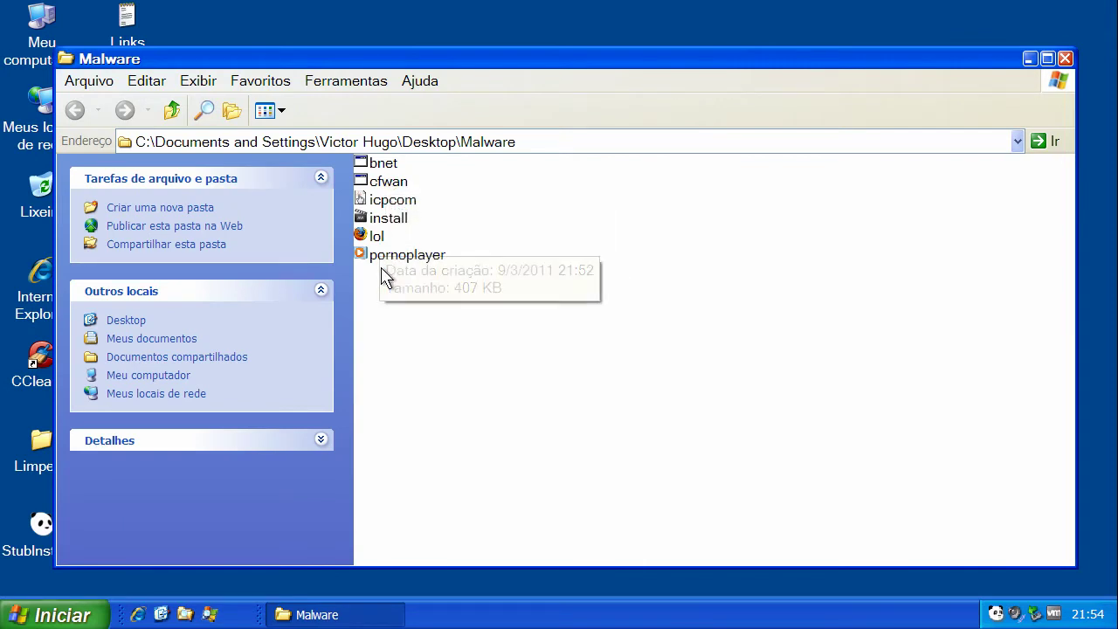
left_click(385, 166)
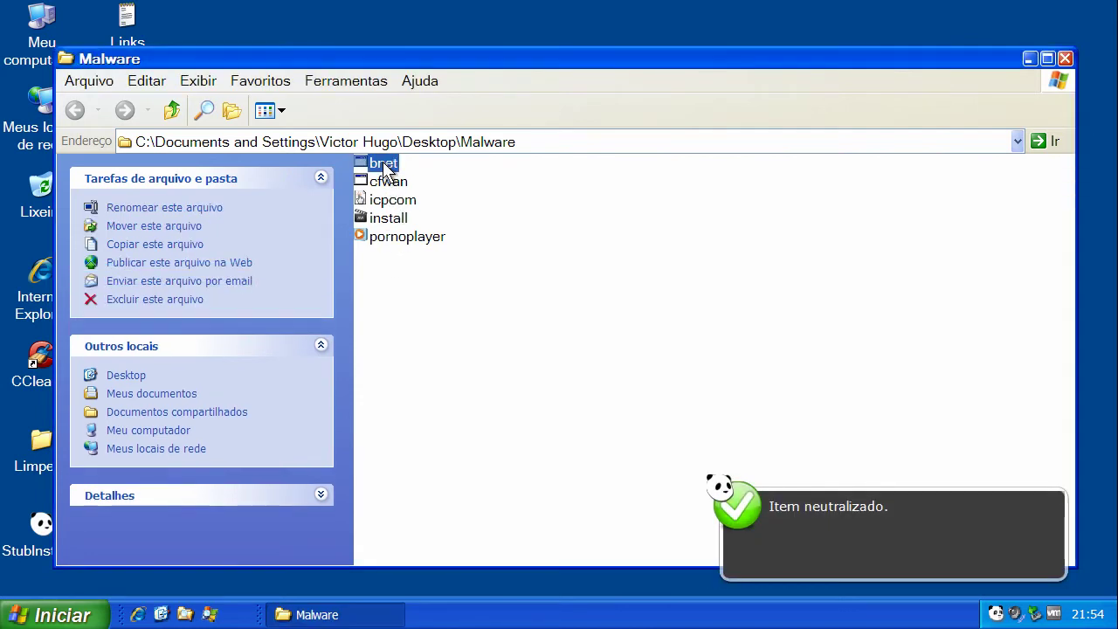
left_click(392, 182)
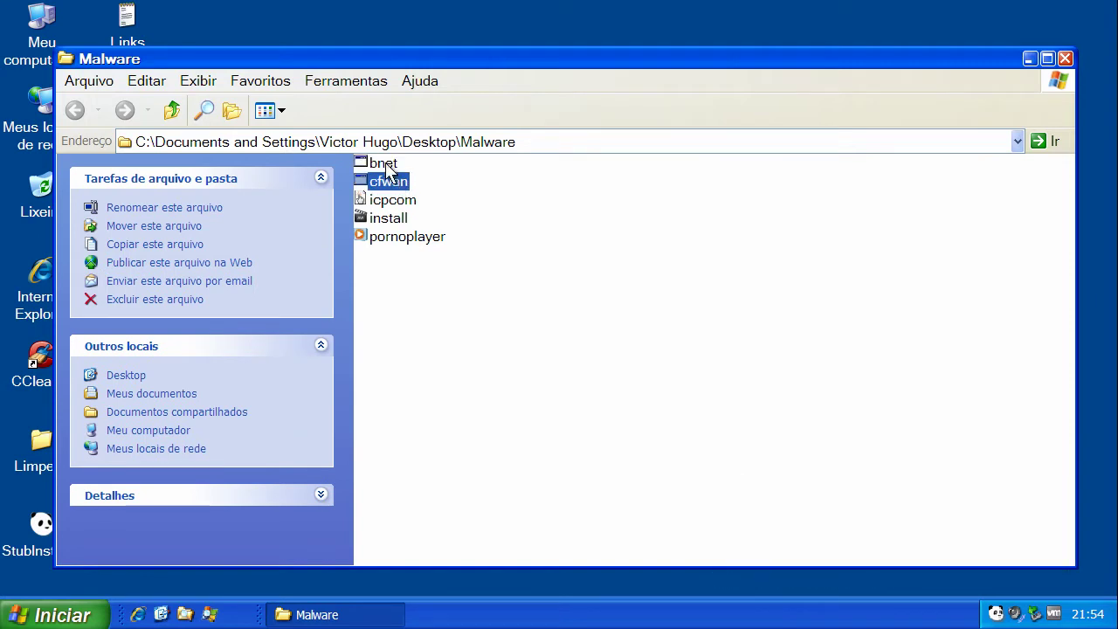
left_click(386, 166)
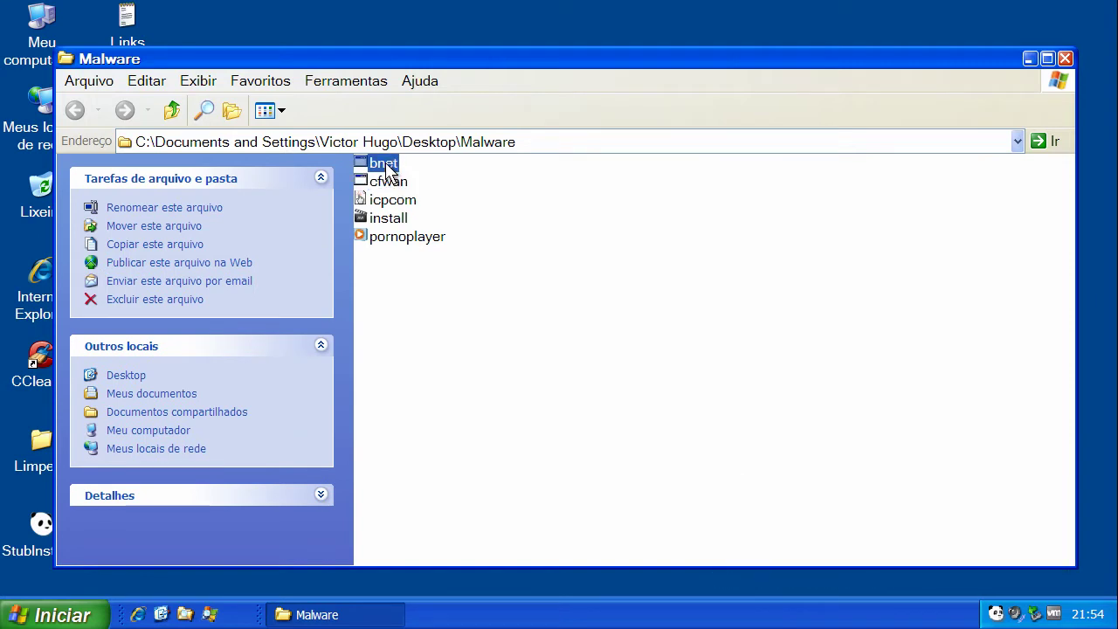
Launch Process Explorer, minimize it, and run the bnet file from the Malware folder
left_click(210, 614)
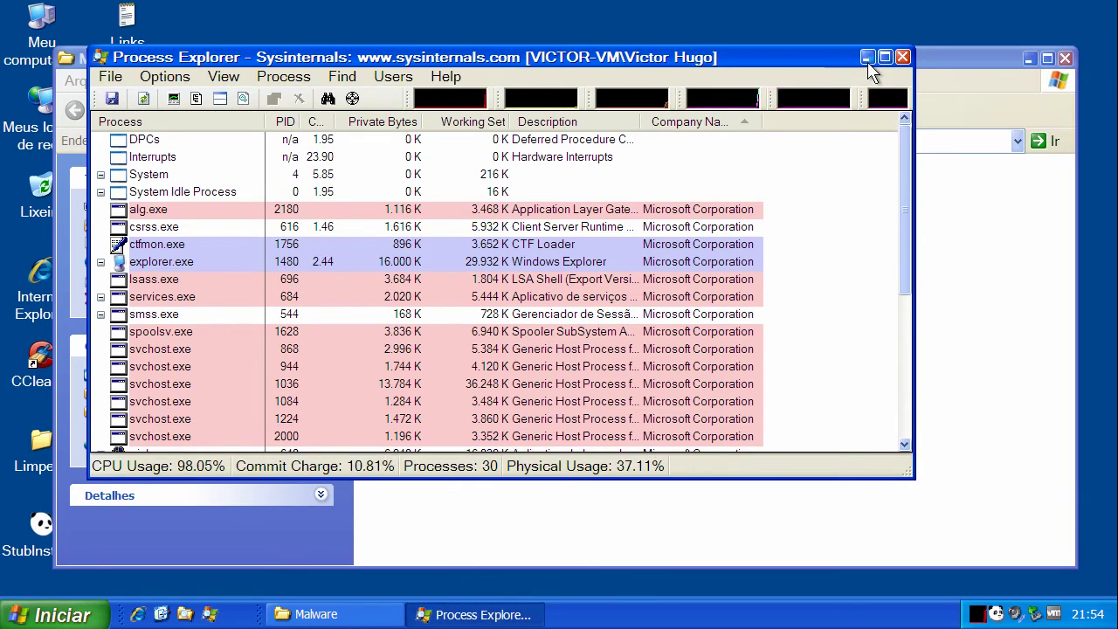
left_click(868, 58)
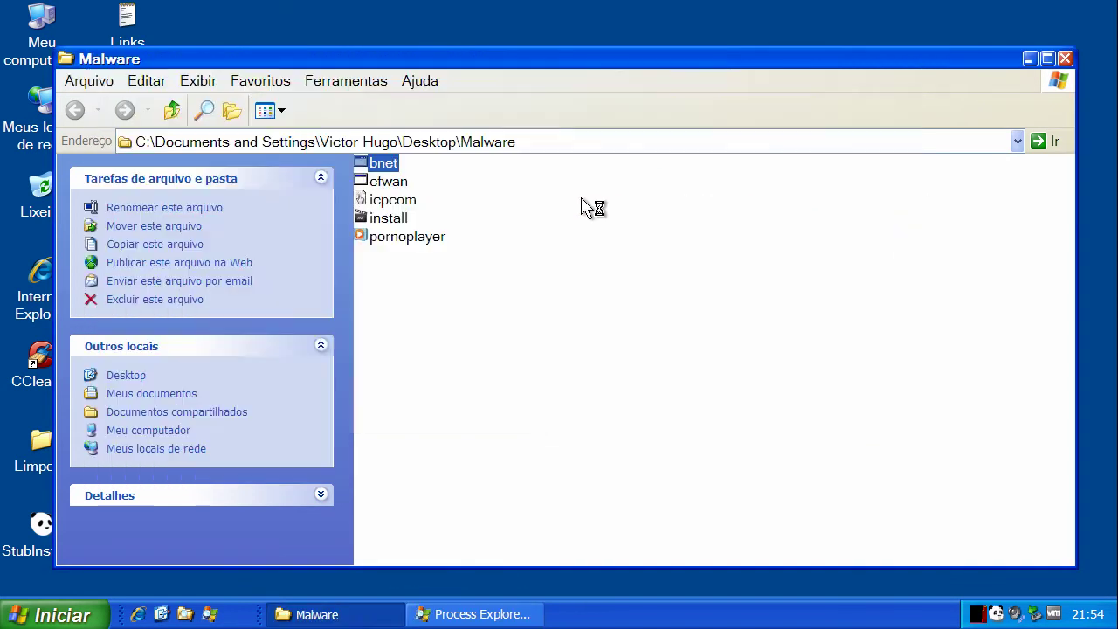
right_click(382, 171)
left_click(434, 181)
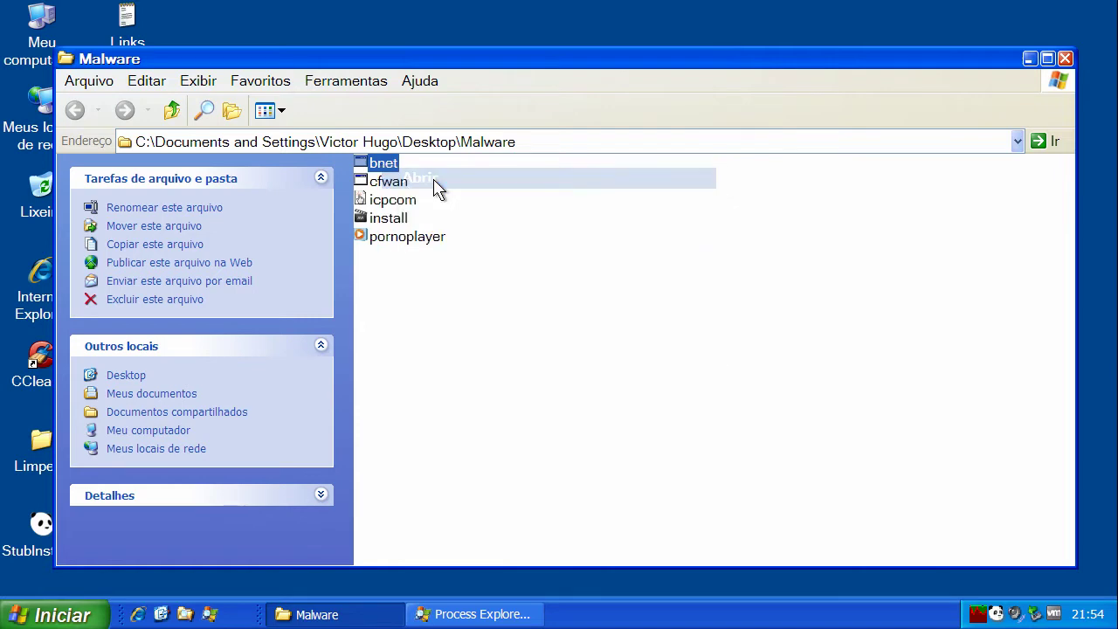
Check the process list in Process Explorer for activity from bnet and minimize the window
left_click(464, 614)
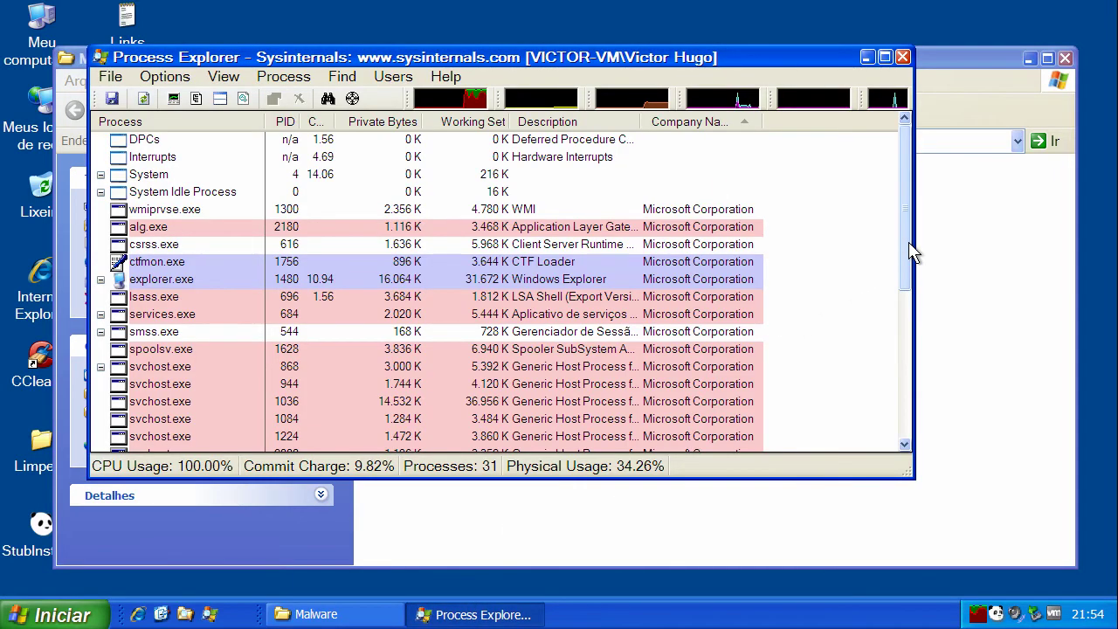
left_click_drag(905, 258, 923, 201)
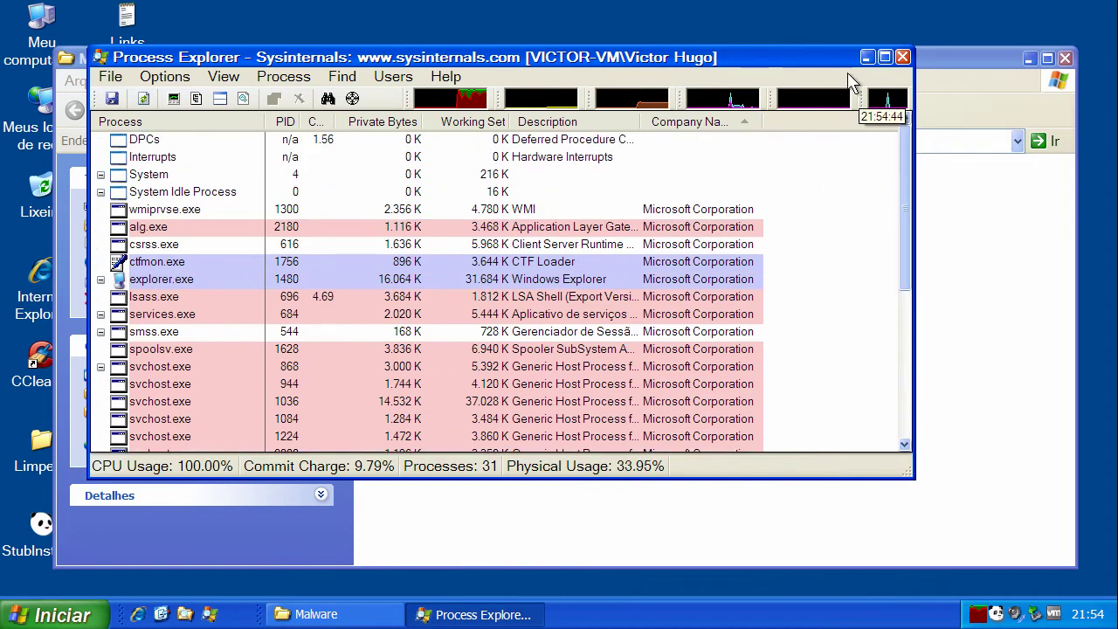
left_click(867, 57)
Run the cfwan file from the Malware folder
left_click(389, 182)
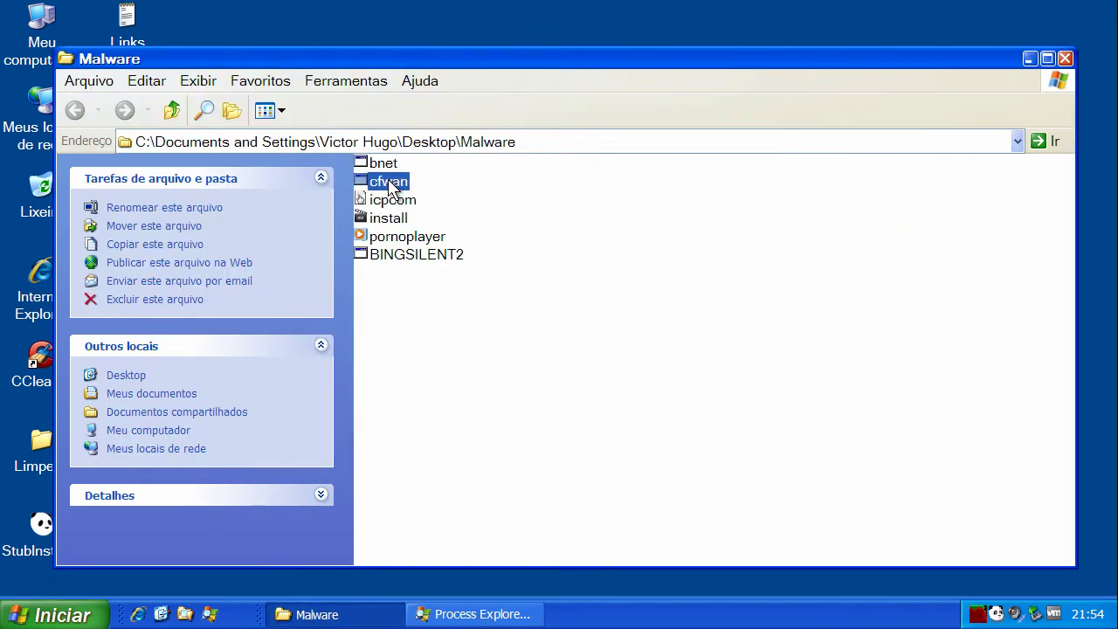
right_click(389, 182)
left_click(416, 193)
mouse_move(417, 200)
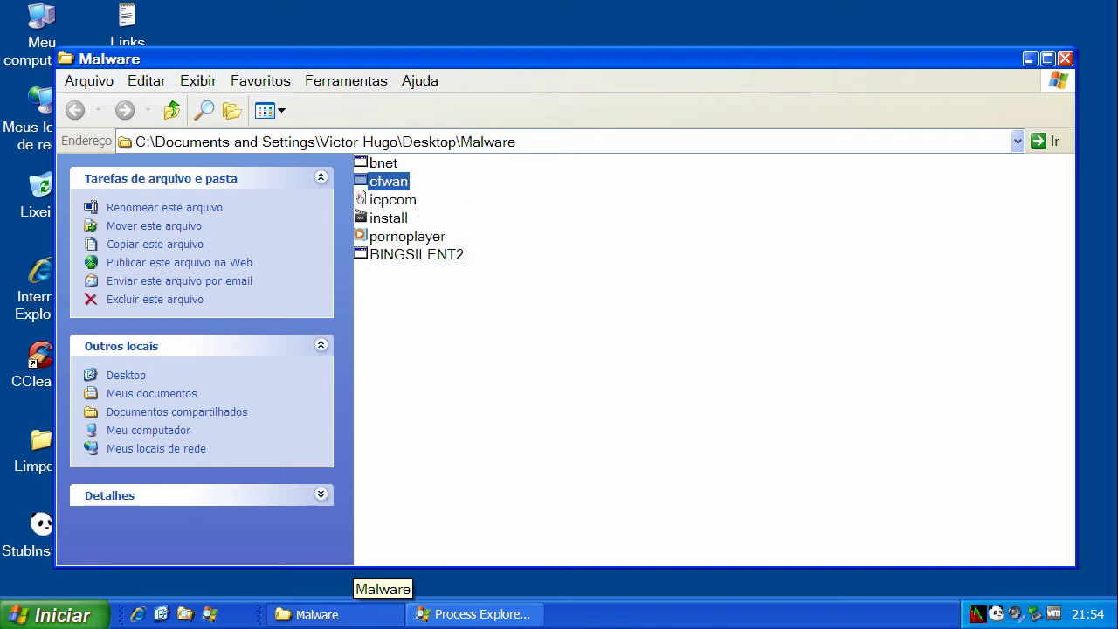
Inspect the cfwan.exe and 46.exe processes in Process Explorer and minimize the window
left_click(459, 616)
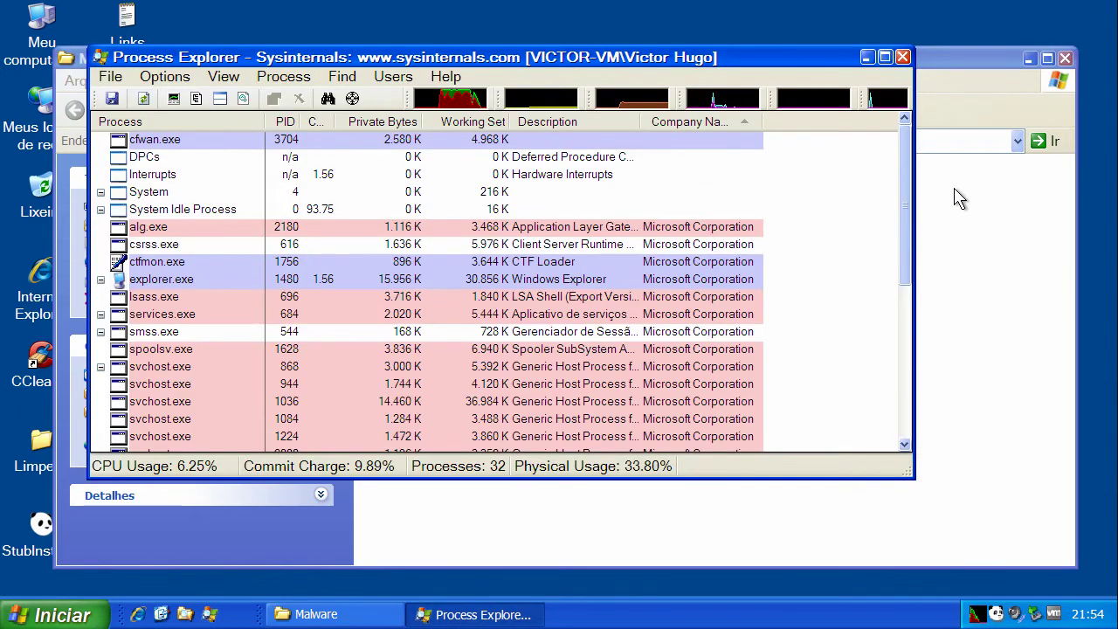
left_click(174, 143)
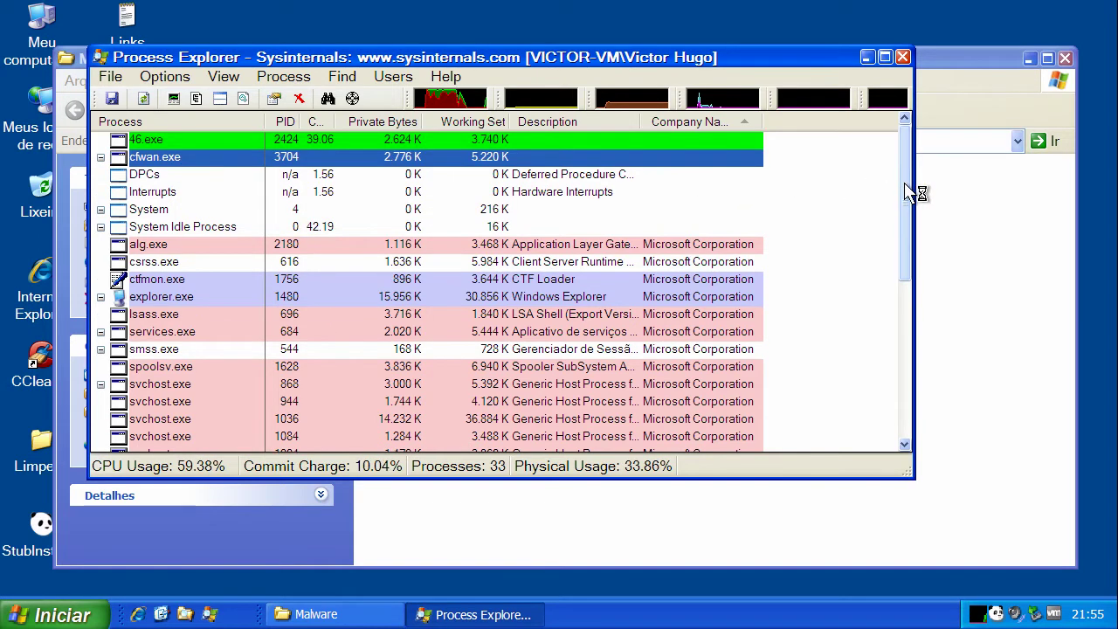
left_click(149, 141)
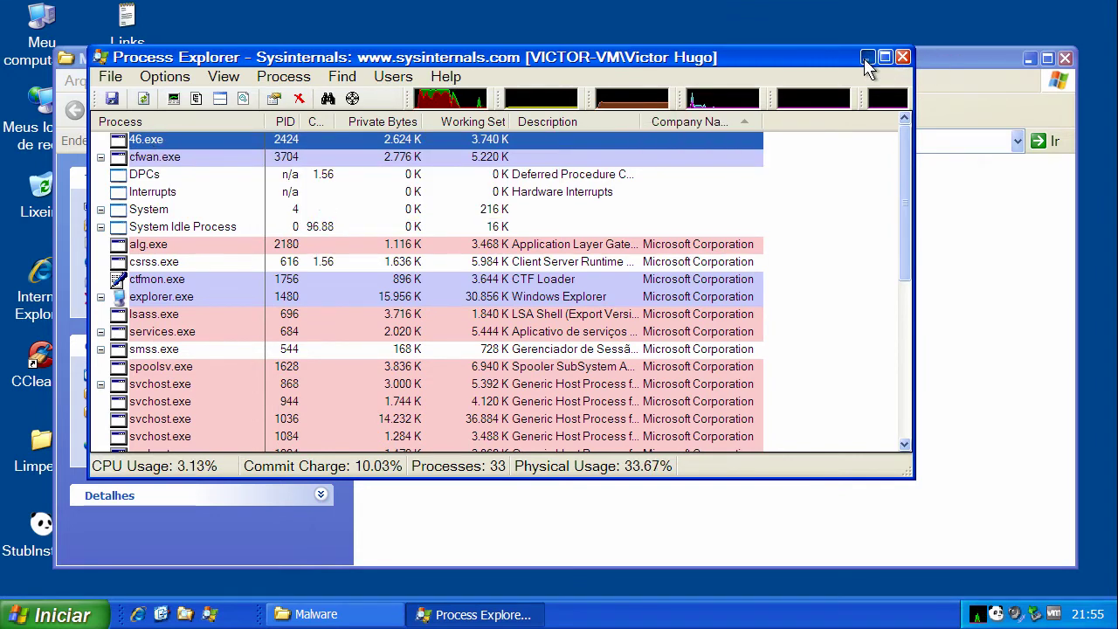
left_click(868, 60)
Run the icpcom file from the Malware folder and check the running processes in Process Explorer
left_click(392, 202)
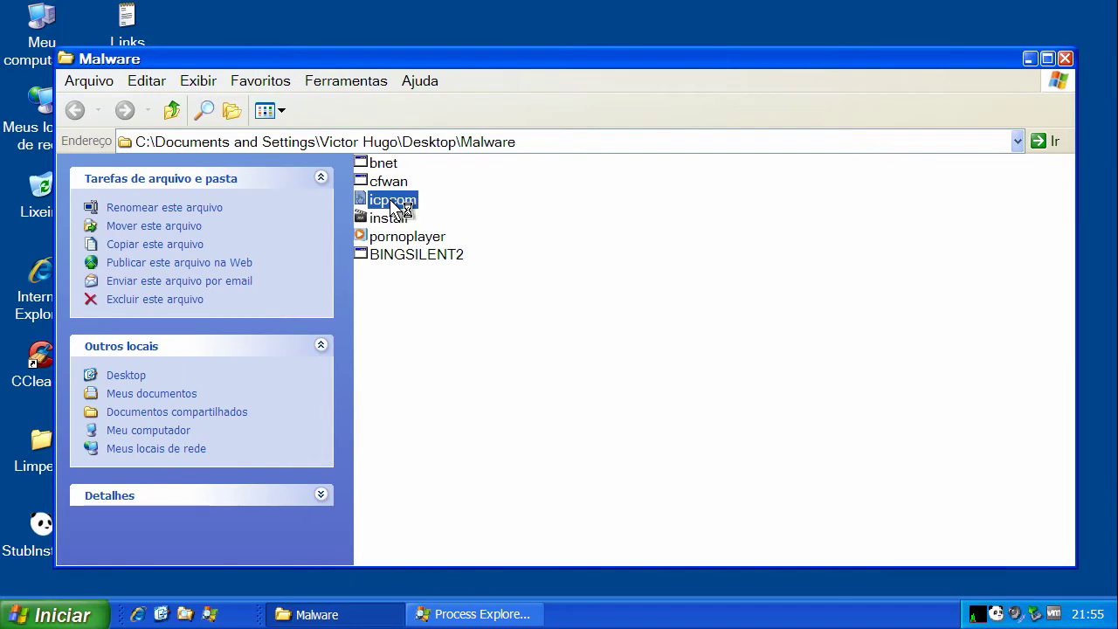
left_click(446, 616)
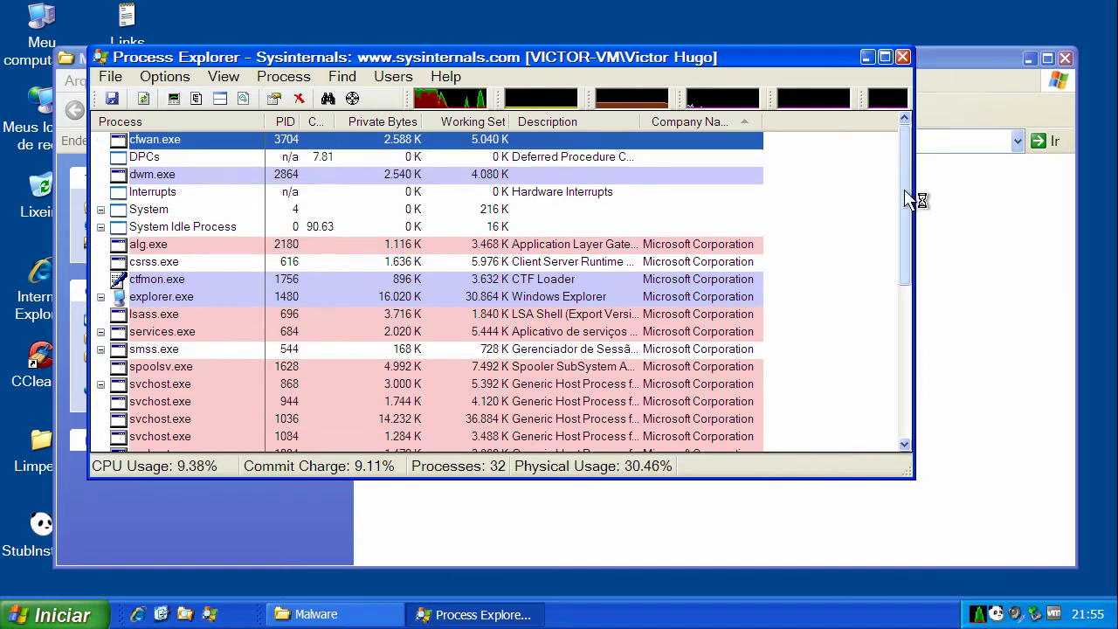
left_click_drag(906, 199, 928, 145)
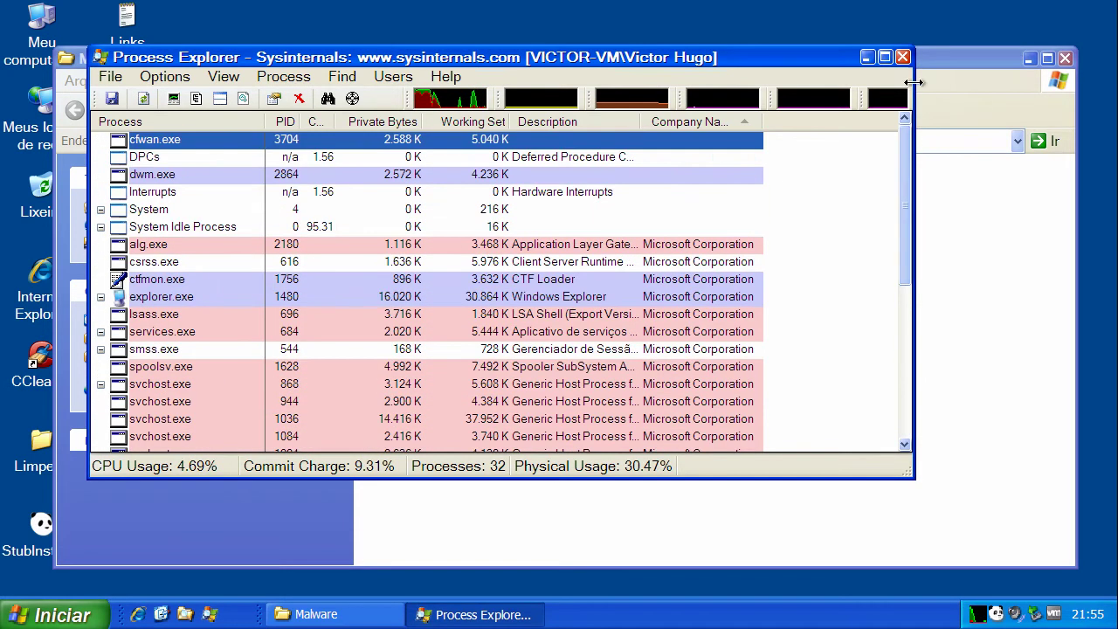
left_click(868, 56)
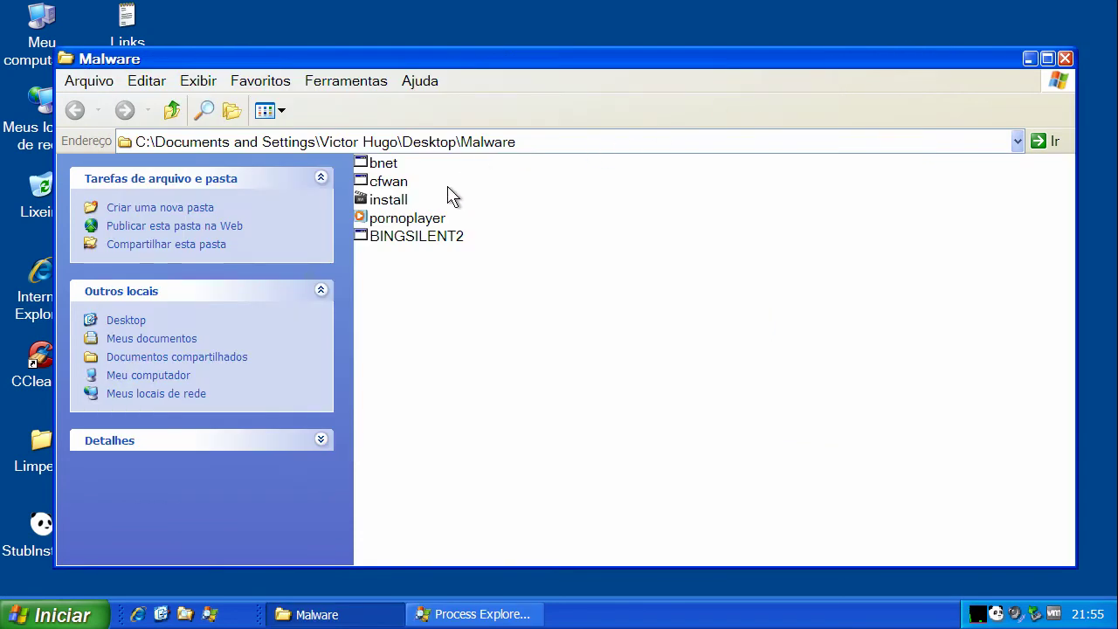
Try to run the install file from the Malware folder and dismiss the error message
double_click(404, 206)
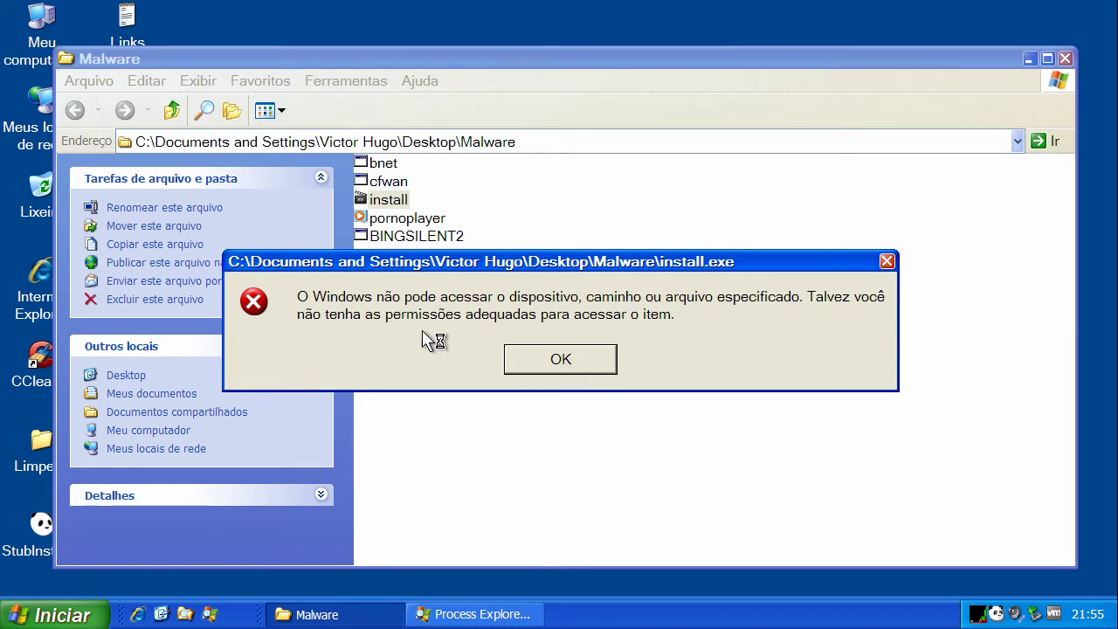
left_click(543, 354)
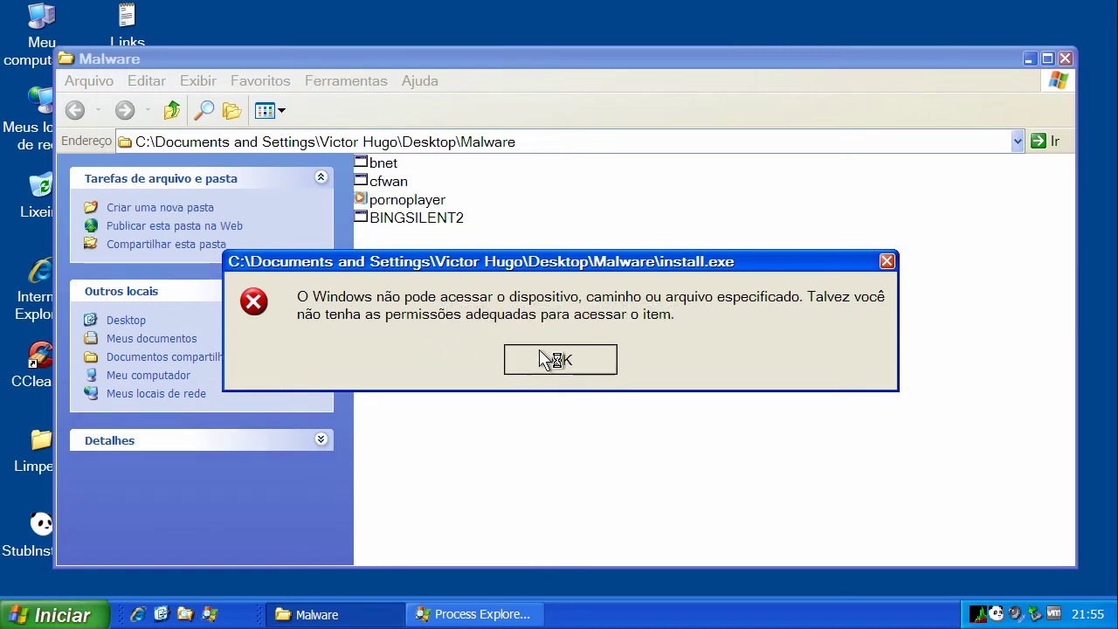
Close the event report, run the pornoplayer file from the Malware folder and open the neutralized-virus notification
left_click(407, 201)
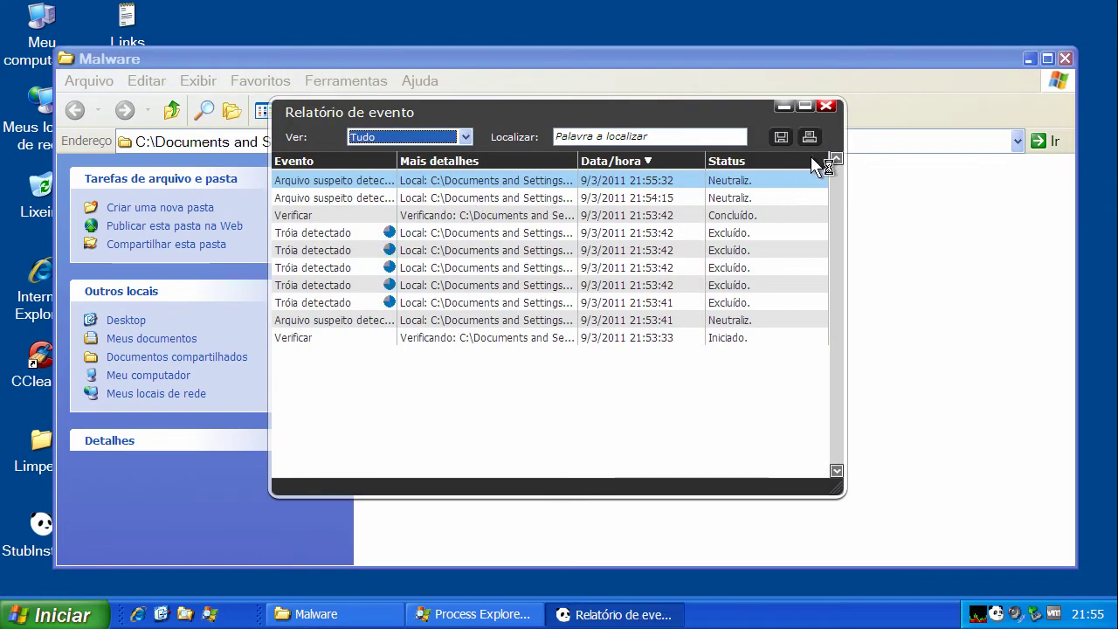
left_click(824, 108)
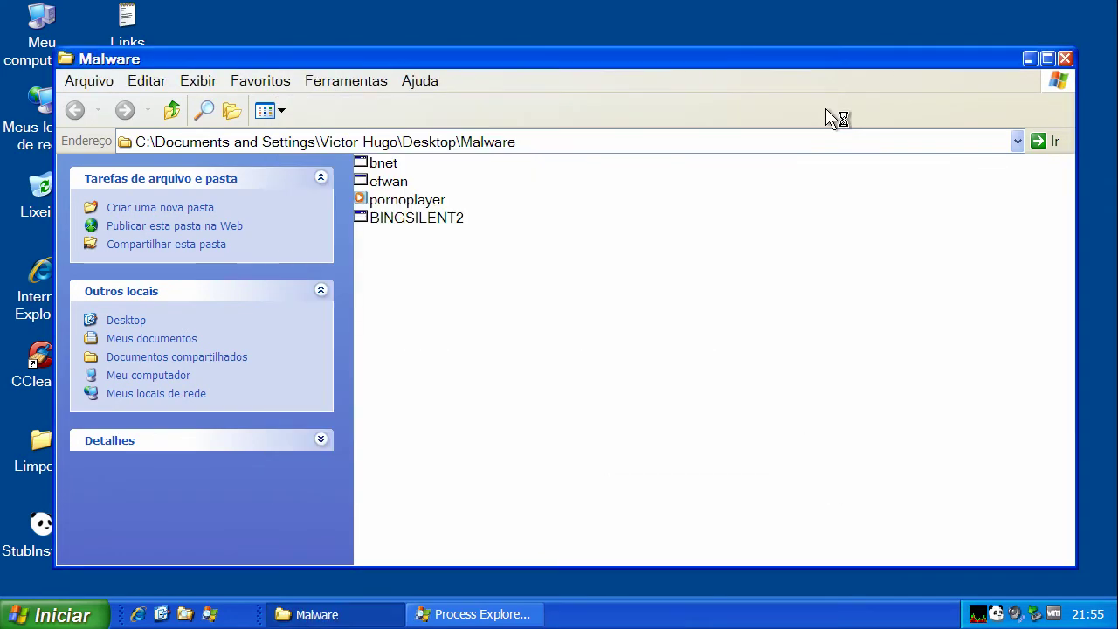
left_click(434, 202)
right_click(434, 202)
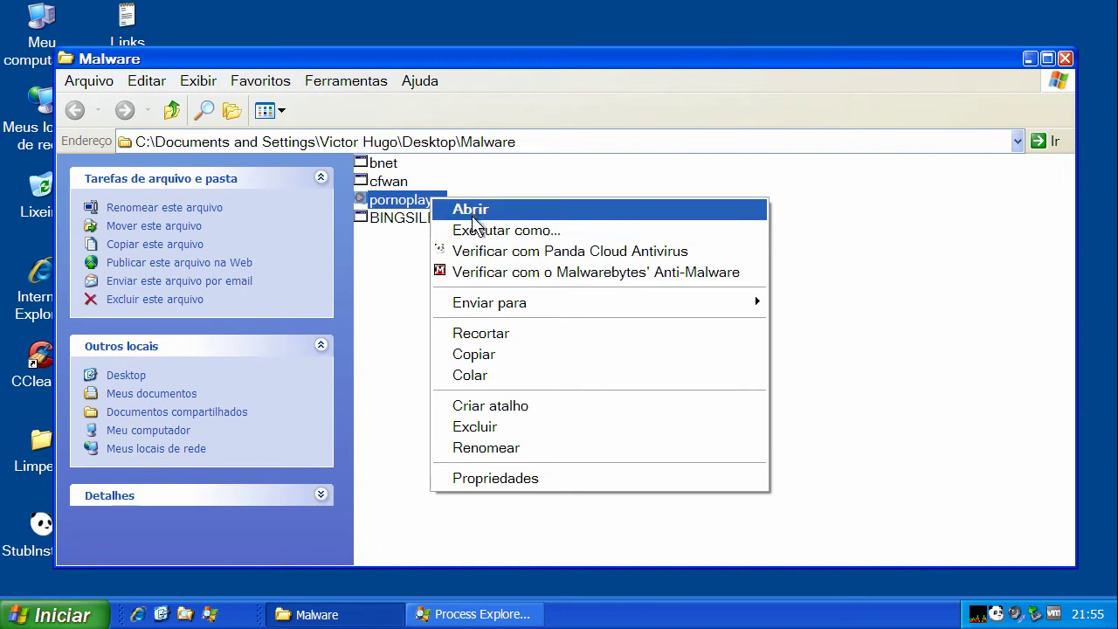
left_click(472, 212)
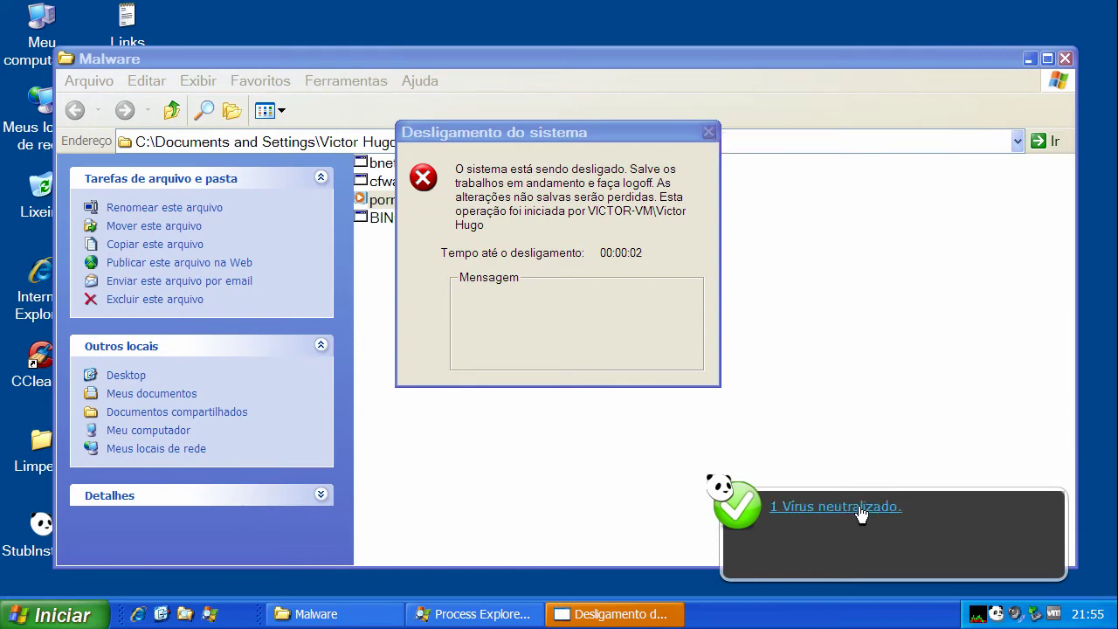
left_click(860, 511)
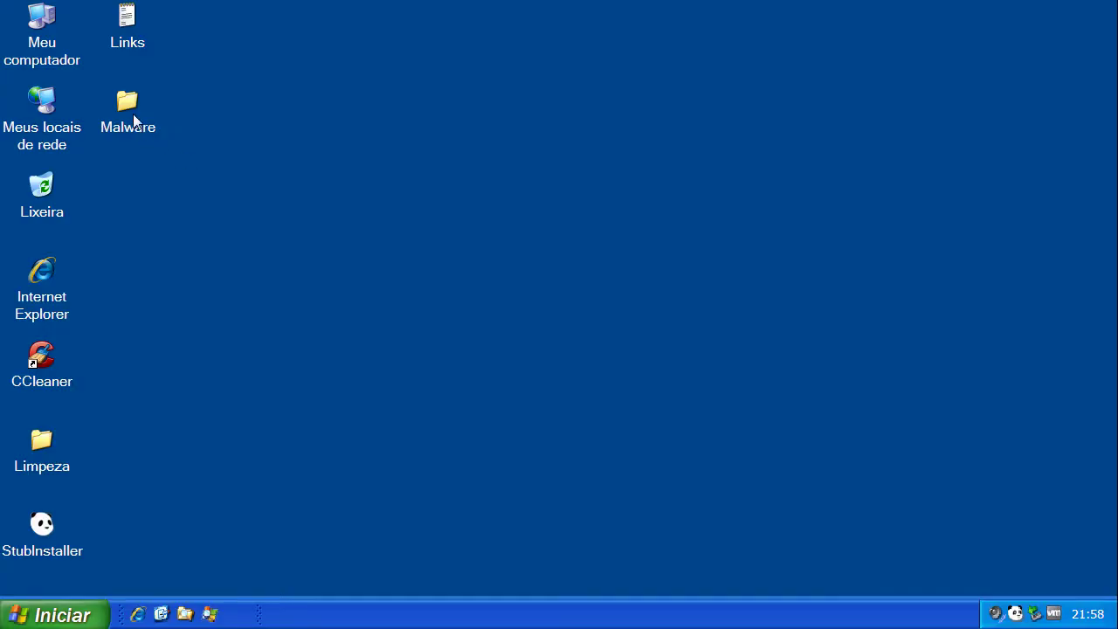
Reopen the Malware folder from the desktop, try to run the BINGSILENT2 file and dismiss the error message
double_click(133, 112)
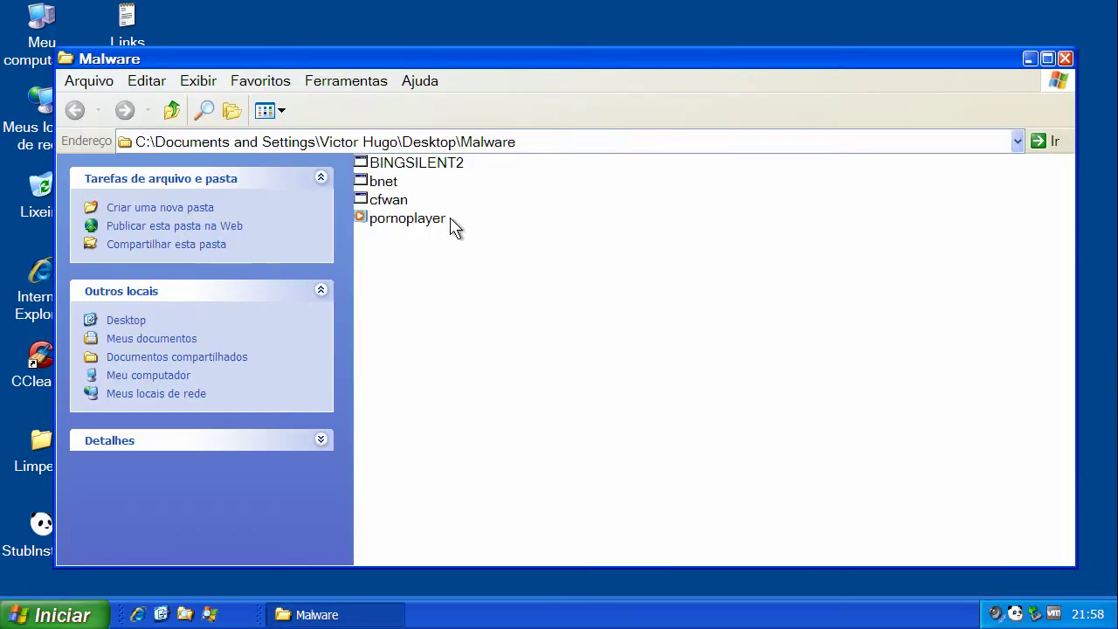
left_click(434, 166)
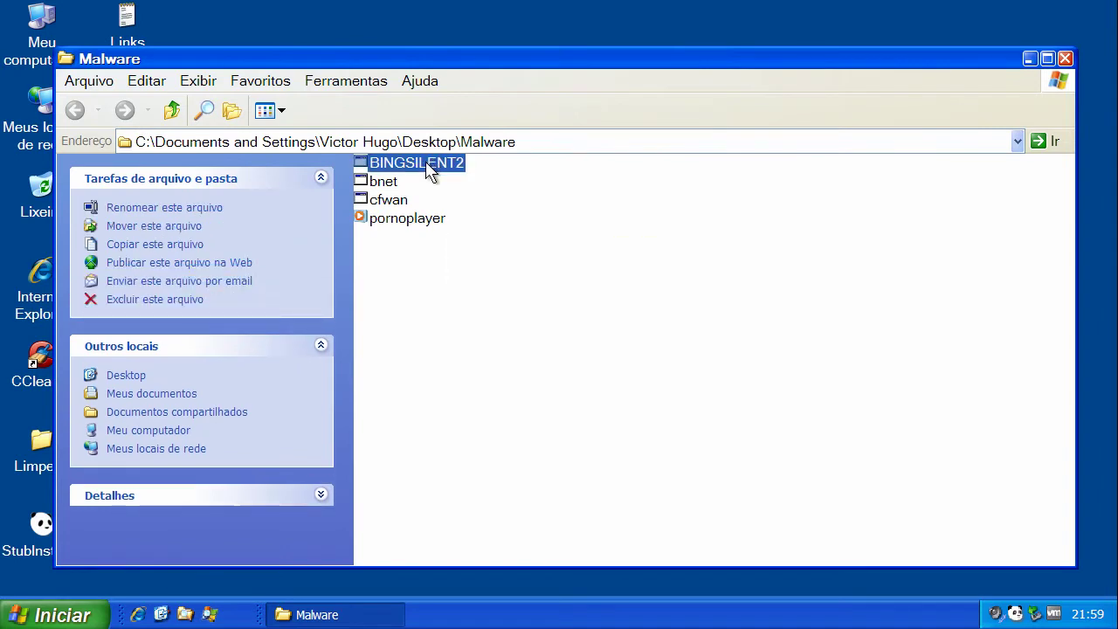
right_click(428, 169)
left_click(456, 173)
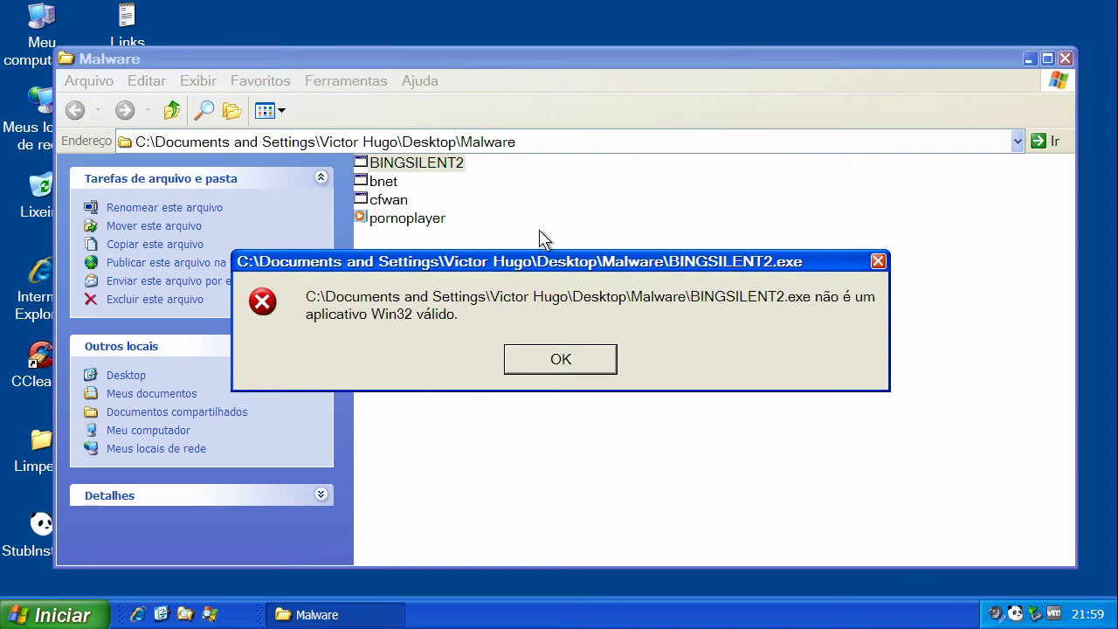
left_click(584, 351)
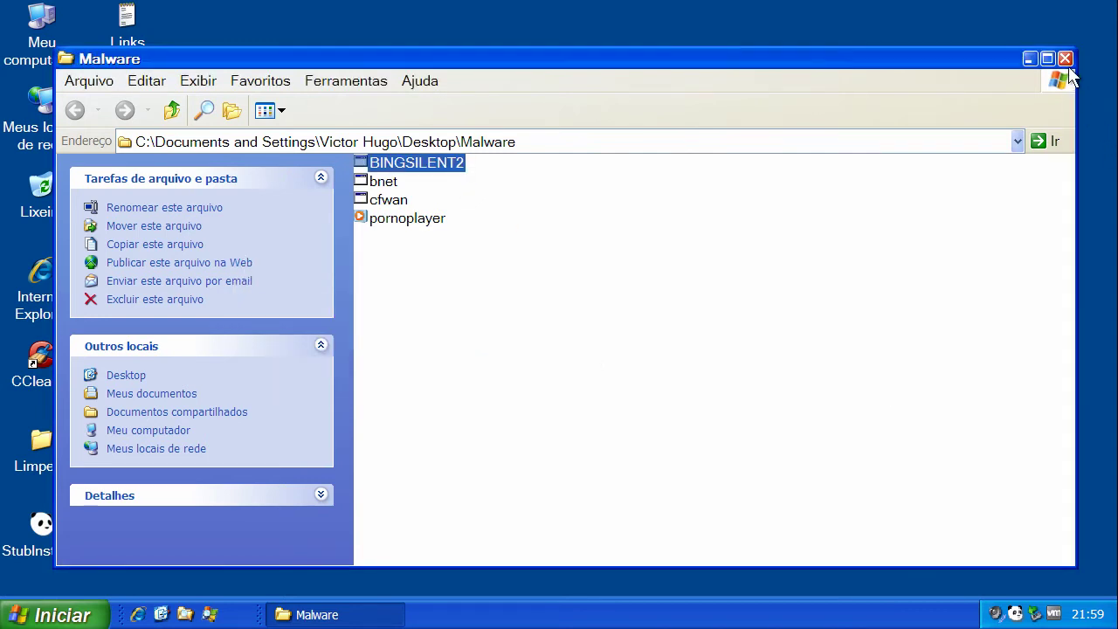
Launch Process Explorer, examine the running processes, and close it together with the Malware folder
left_click_drag(993, 64, 1002, 45)
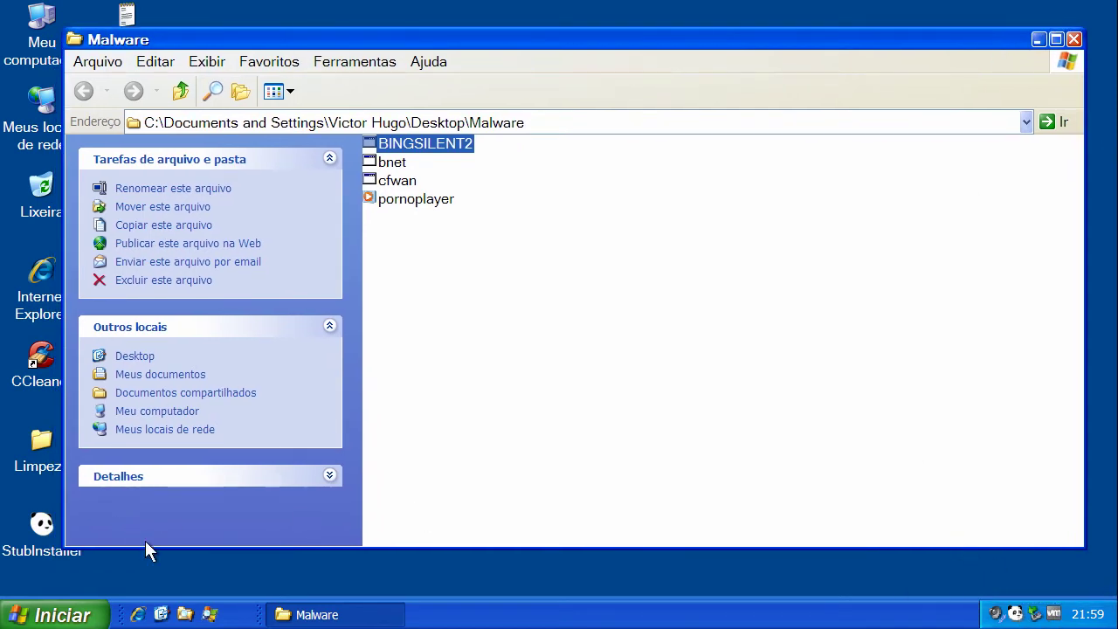
left_click(209, 614)
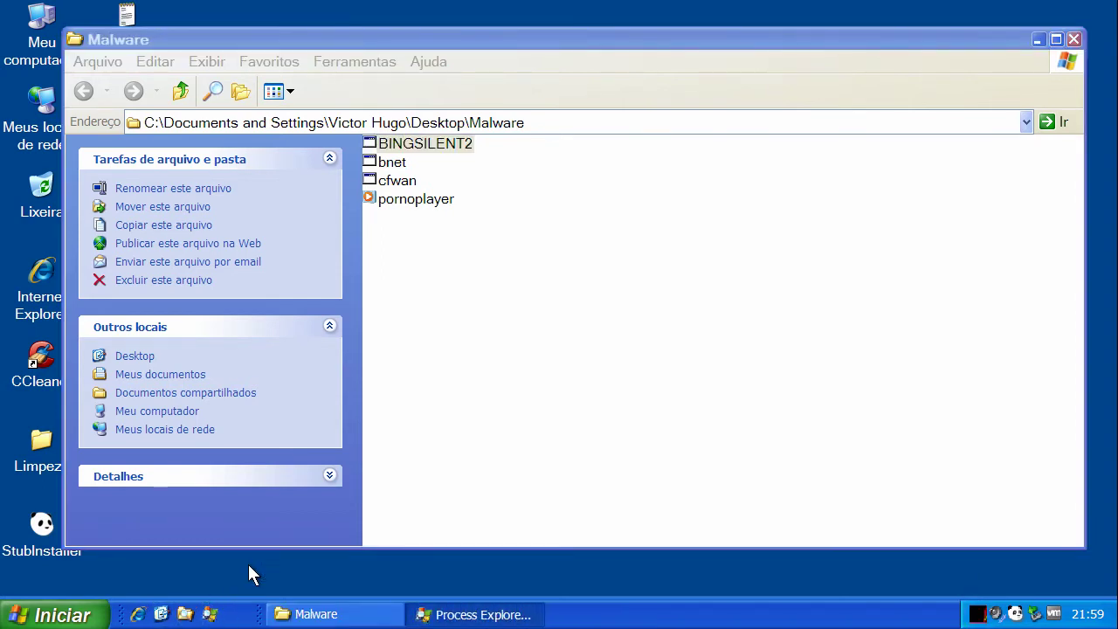
left_click(484, 612)
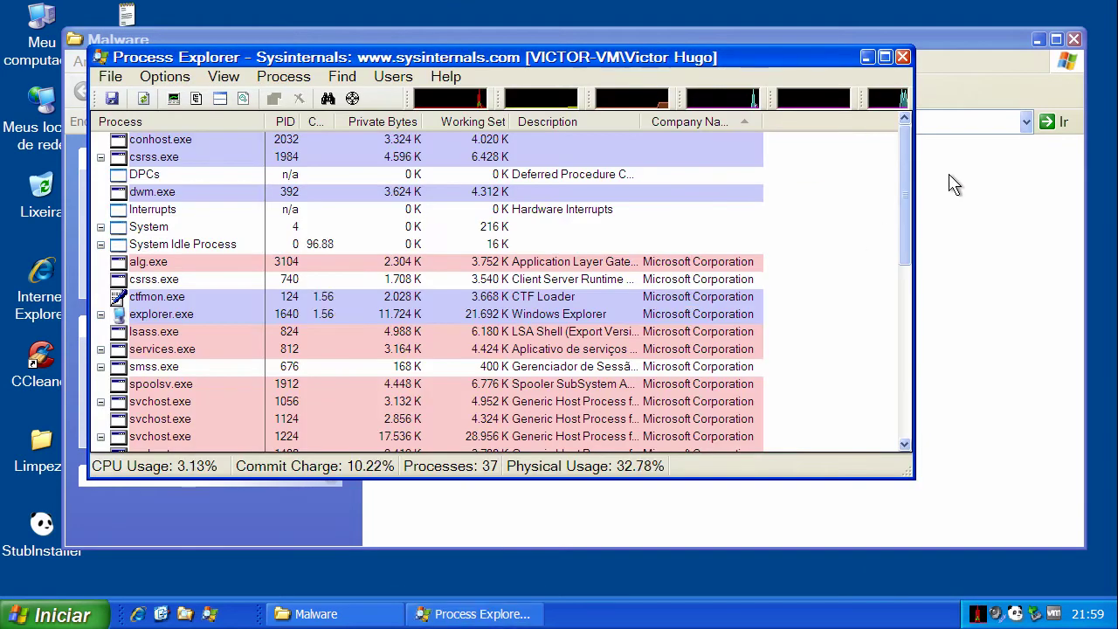
left_click_drag(901, 174, 917, 247)
scroll(928, 196, "up", 1)
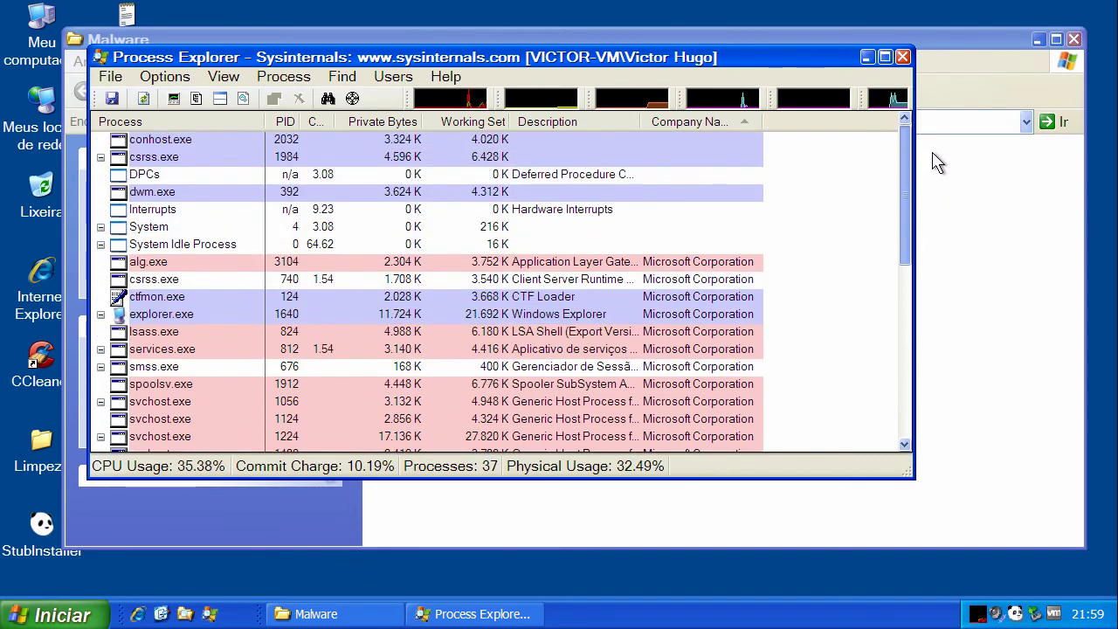
left_click(902, 57)
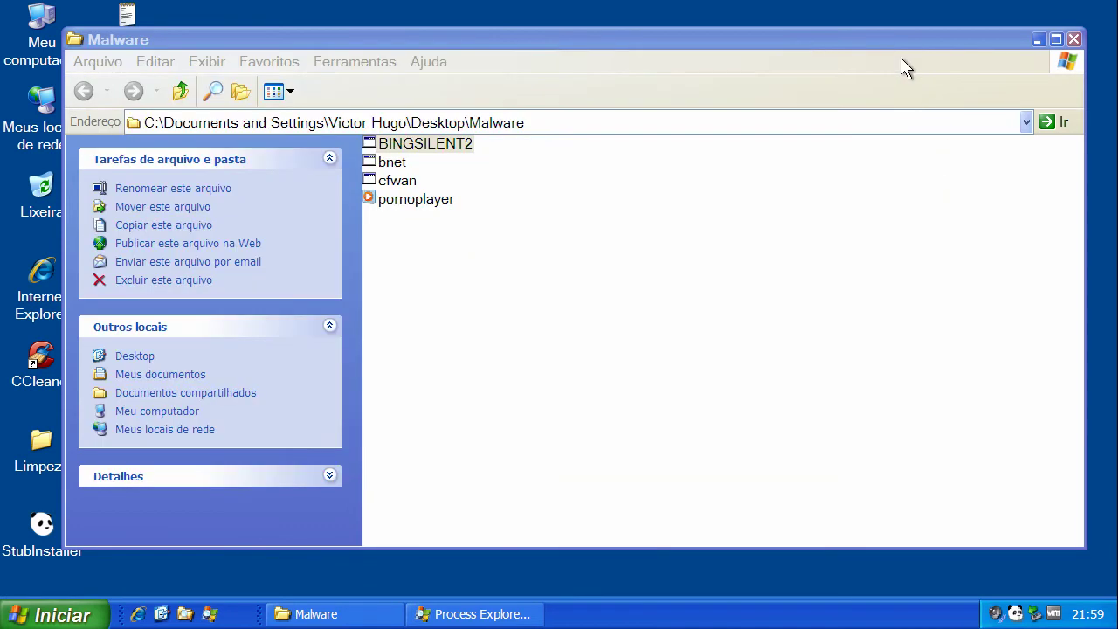
left_click(1075, 41)
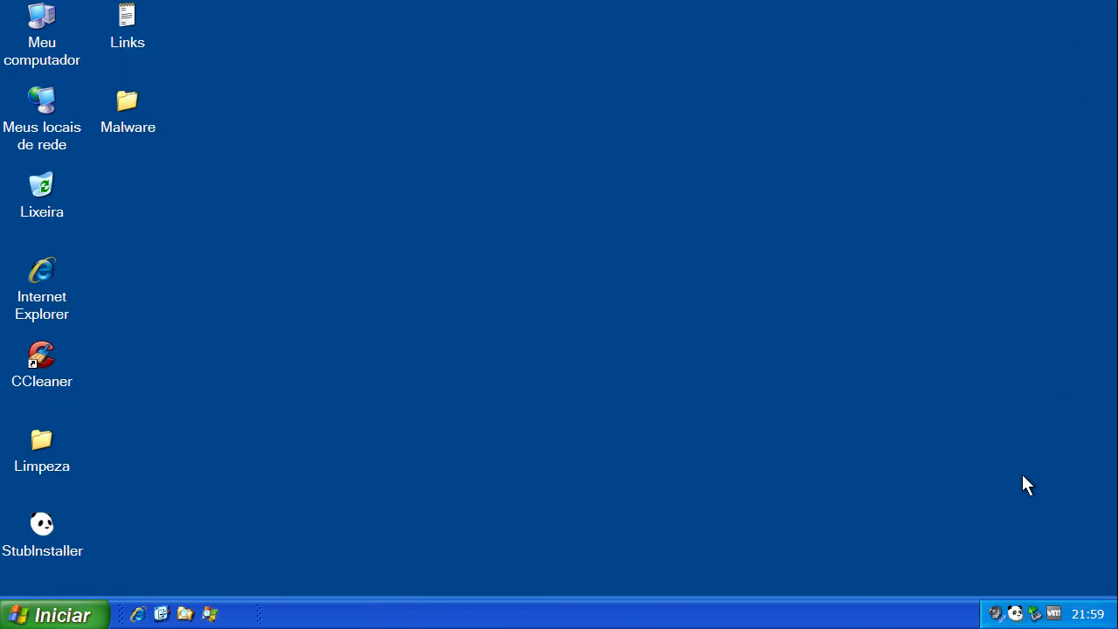
Open Panda Cloud Antivirus and start an optimized scan (Verificação otimizada)
double_click(1015, 613)
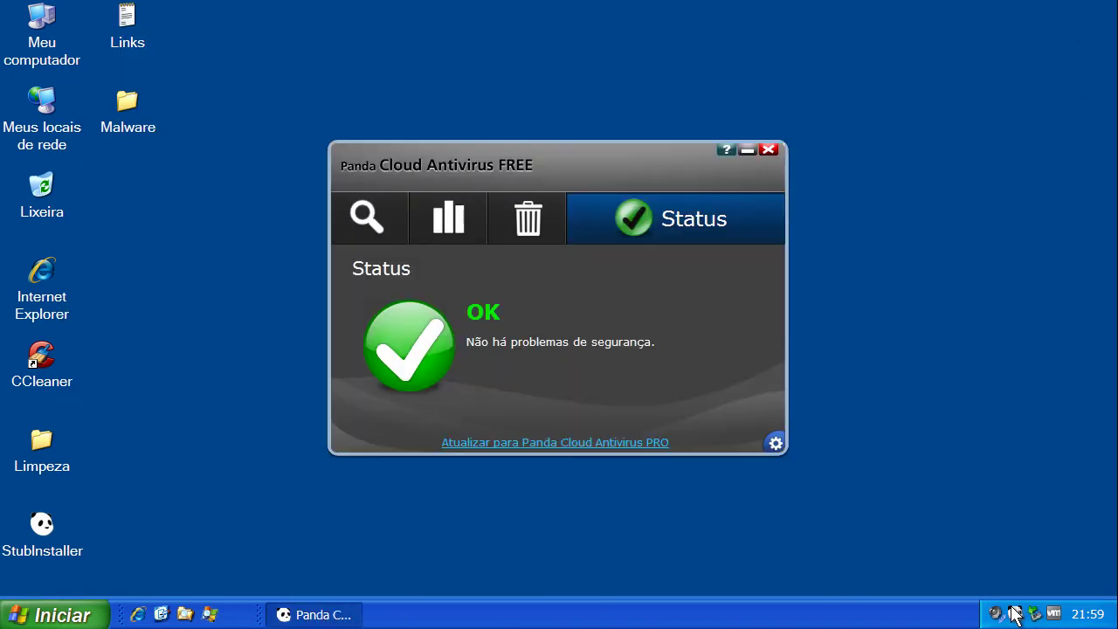
left_click(388, 220)
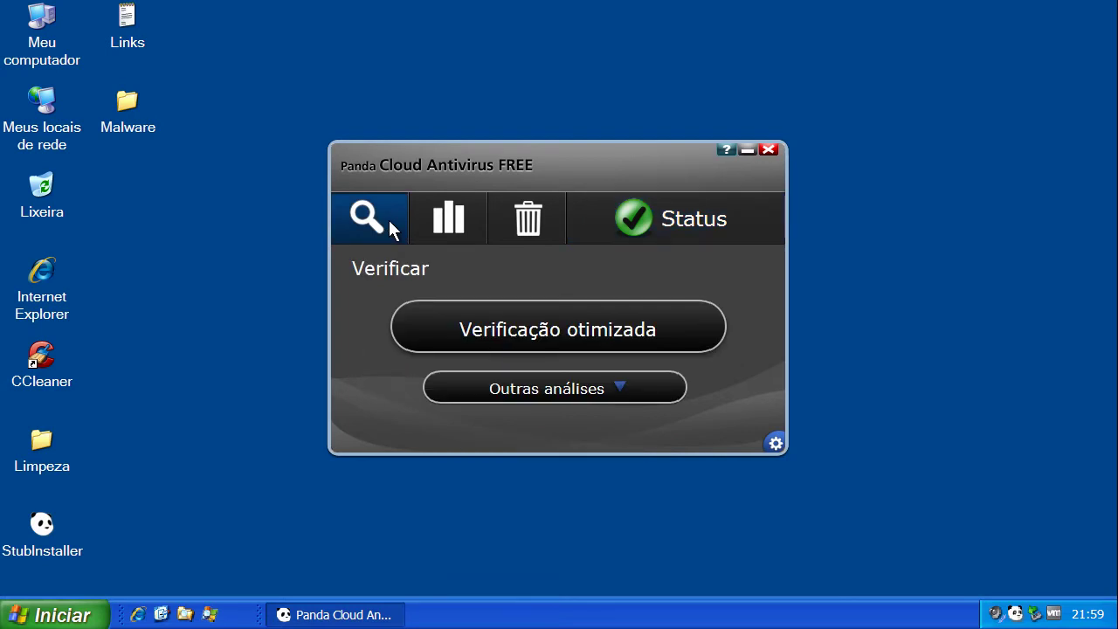
left_click(582, 394)
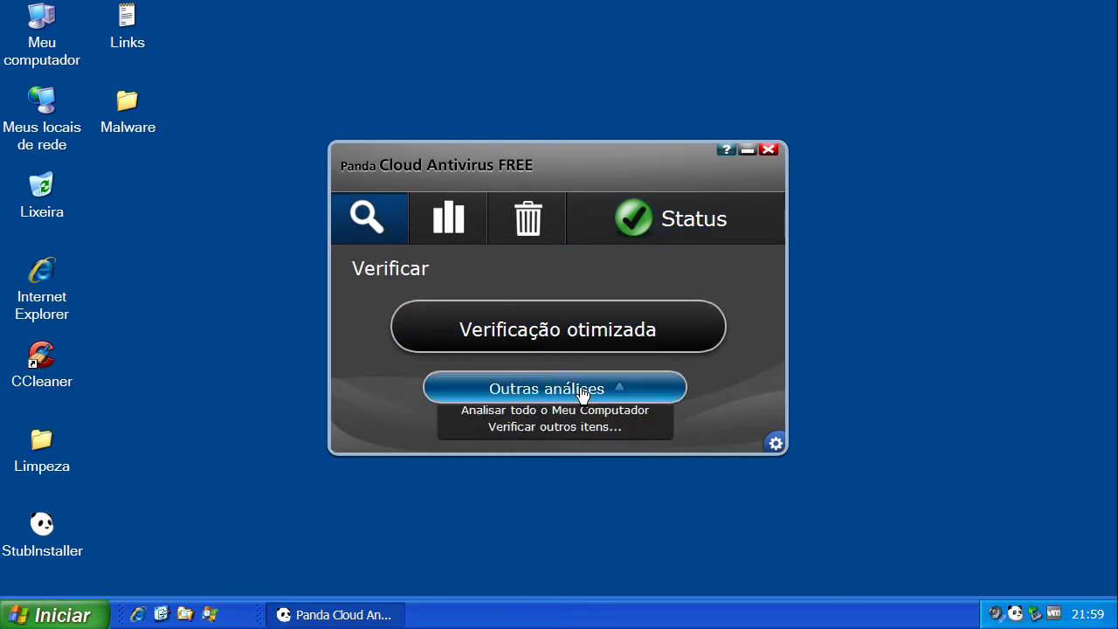
left_click(576, 341)
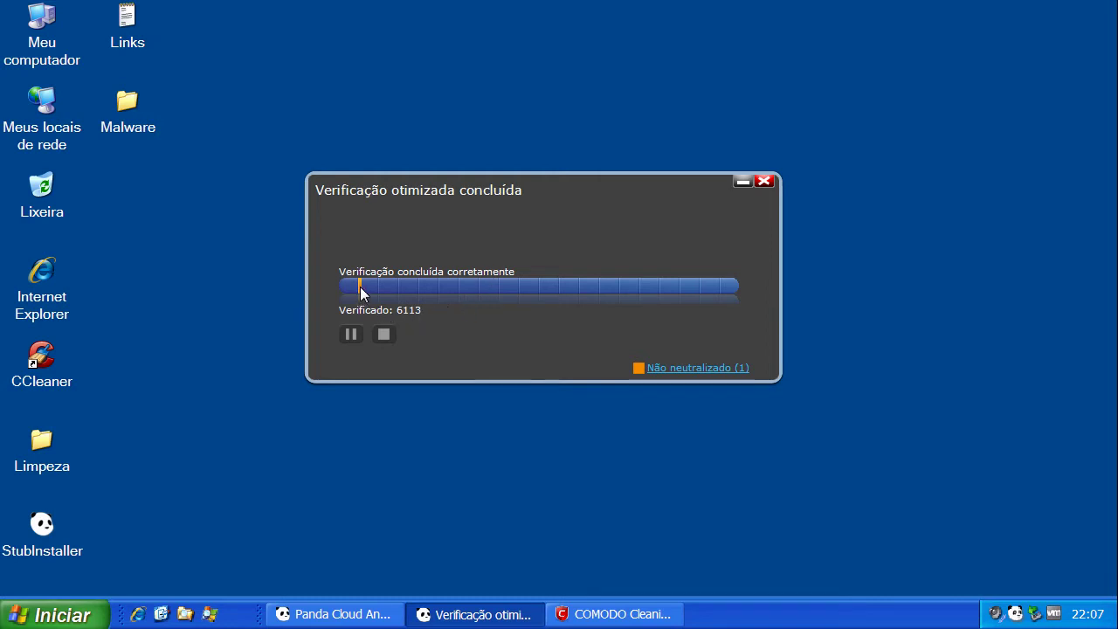
Open the scan's list of non-neutralized threats, read the recommendation for the detected Trojan, and close the help page
mouse_move(360, 290)
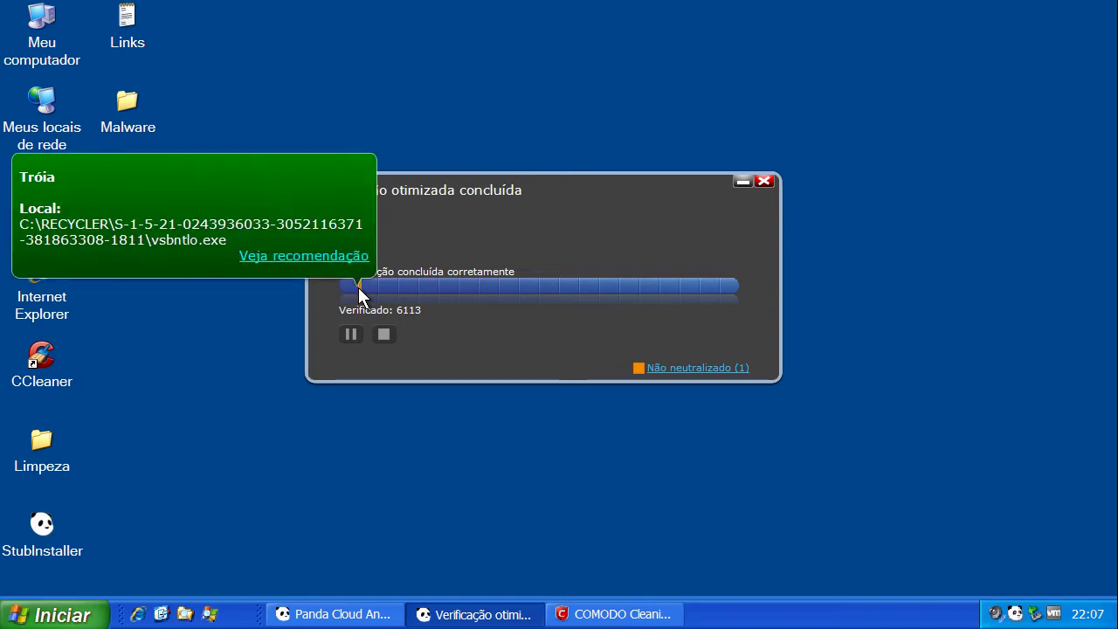
left_click(677, 371)
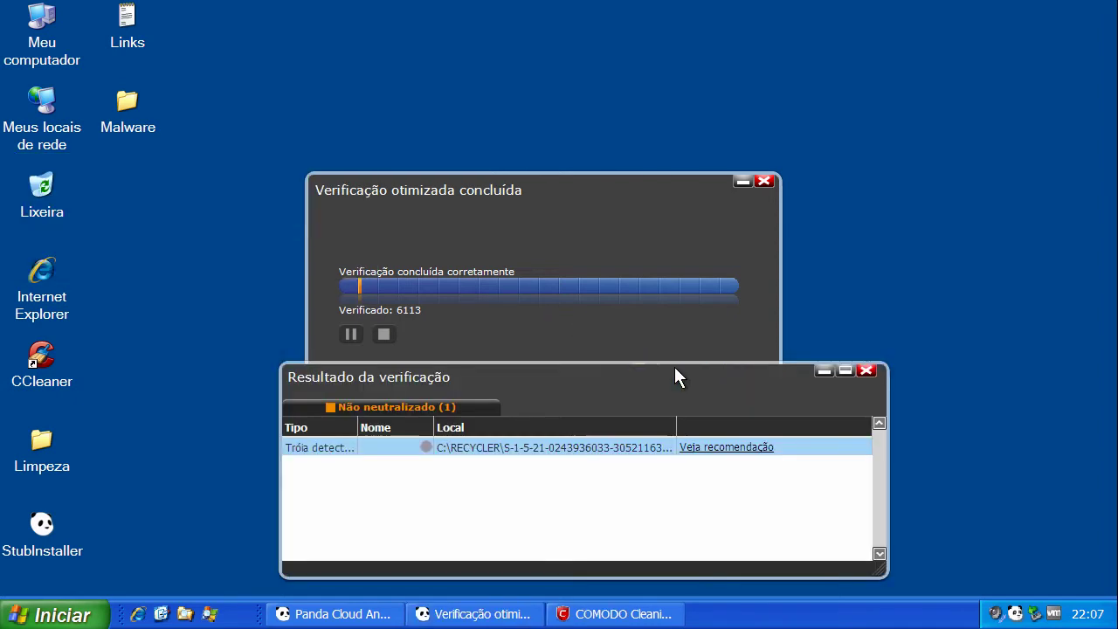
left_click(727, 447)
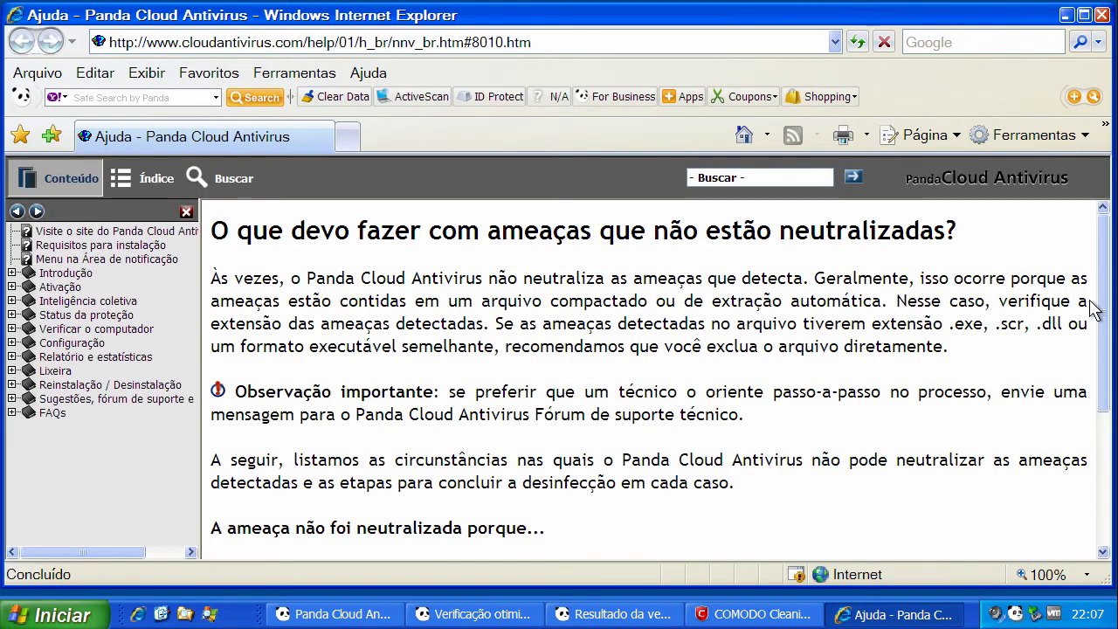
scroll(1099, 310, "down", 3)
scroll(1099, 311, "up", 2)
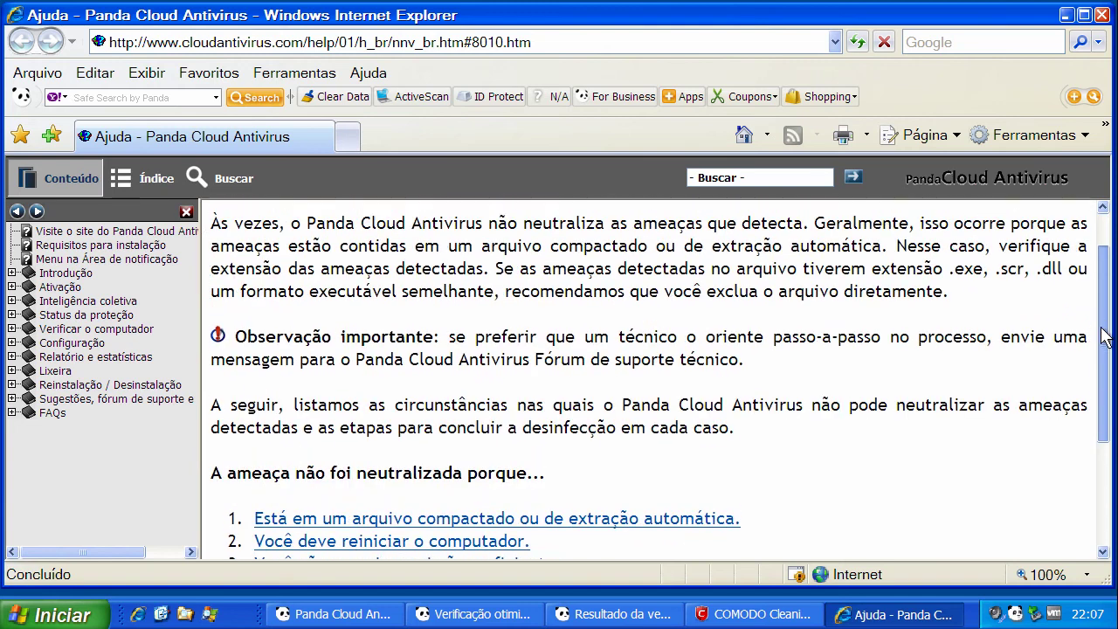
left_click(1103, 15)
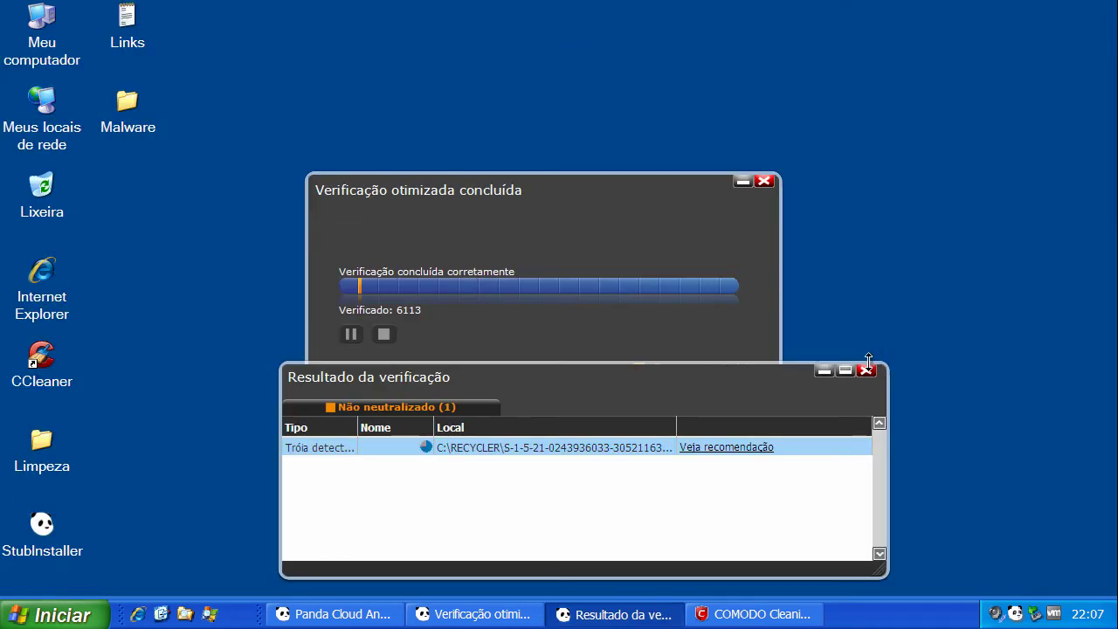
Close the scan result list and the optimized scan window
left_click_drag(599, 375, 600, 250)
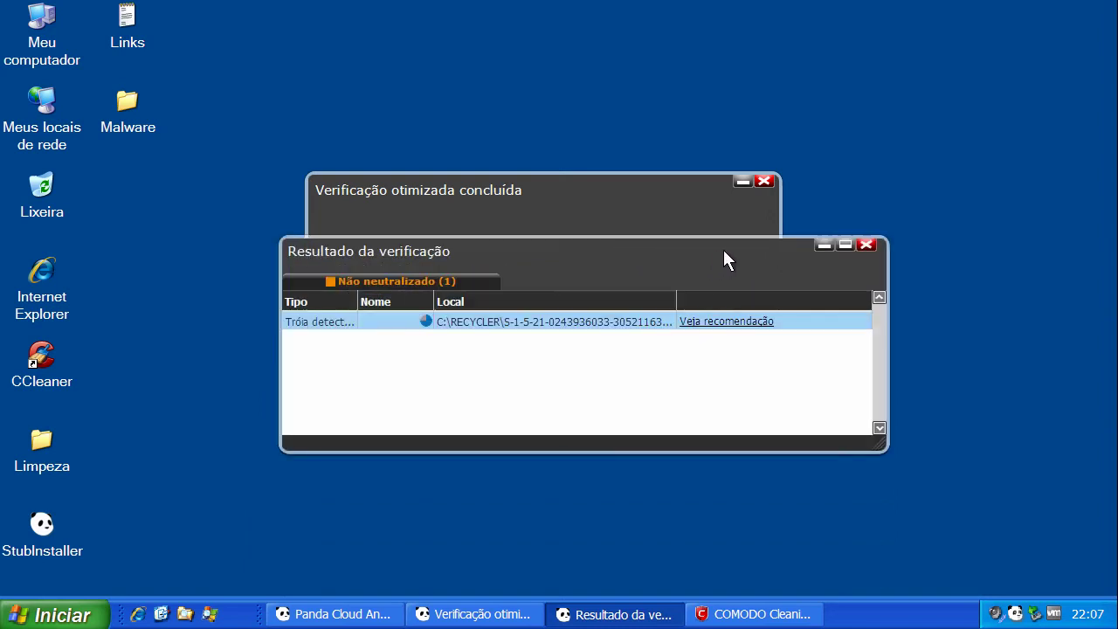
left_click(866, 246)
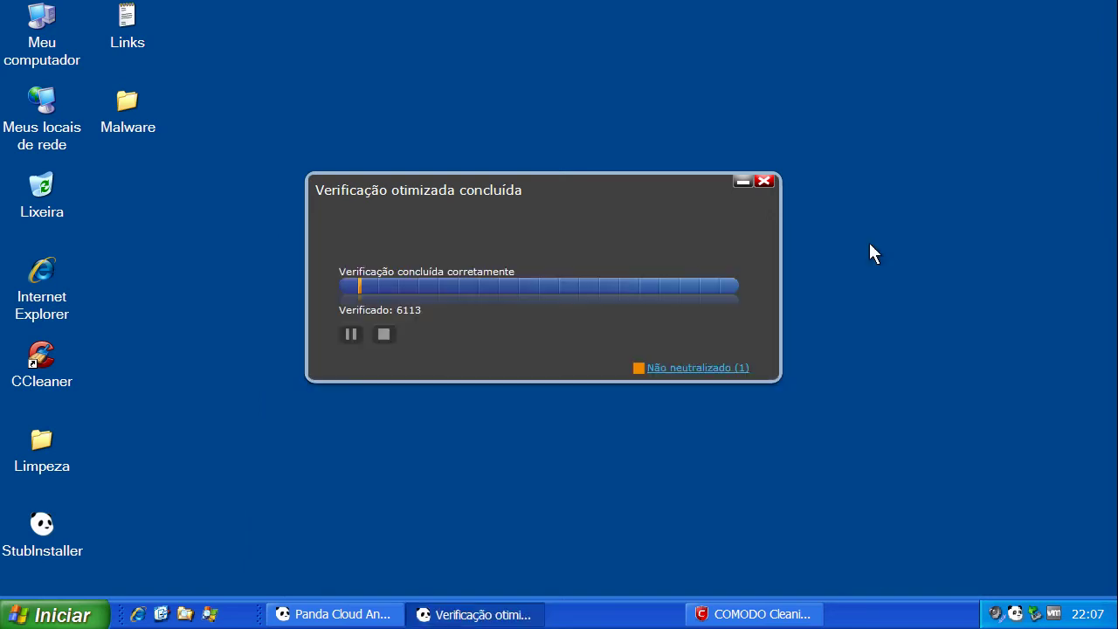
left_click(764, 183)
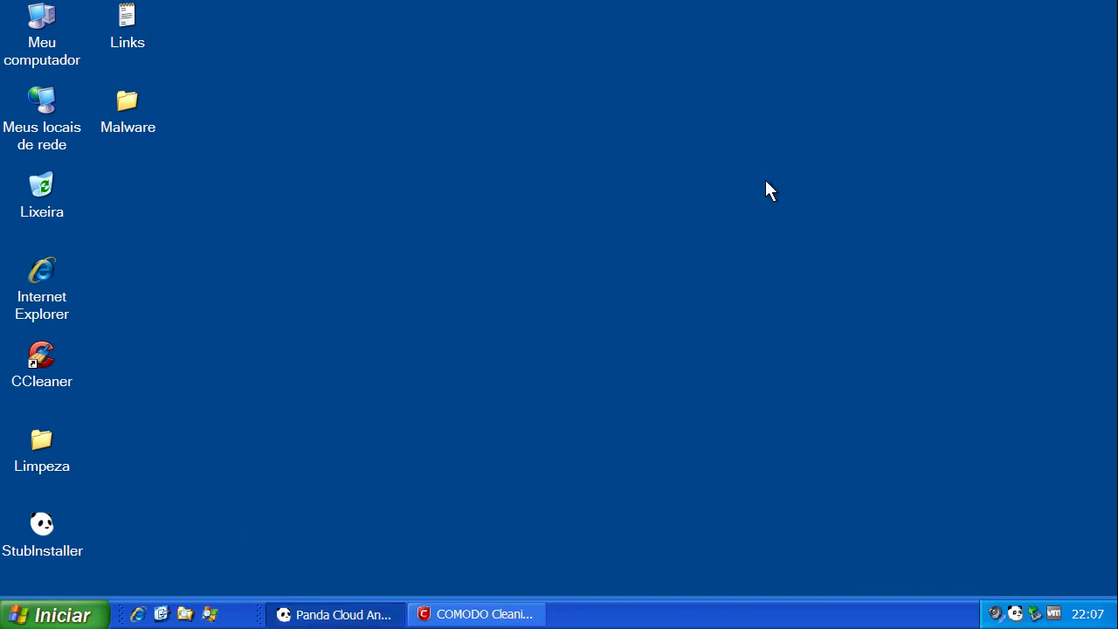
Switch to COMODO Cleaning Essentials and open its virus signature database update status
left_click(479, 615)
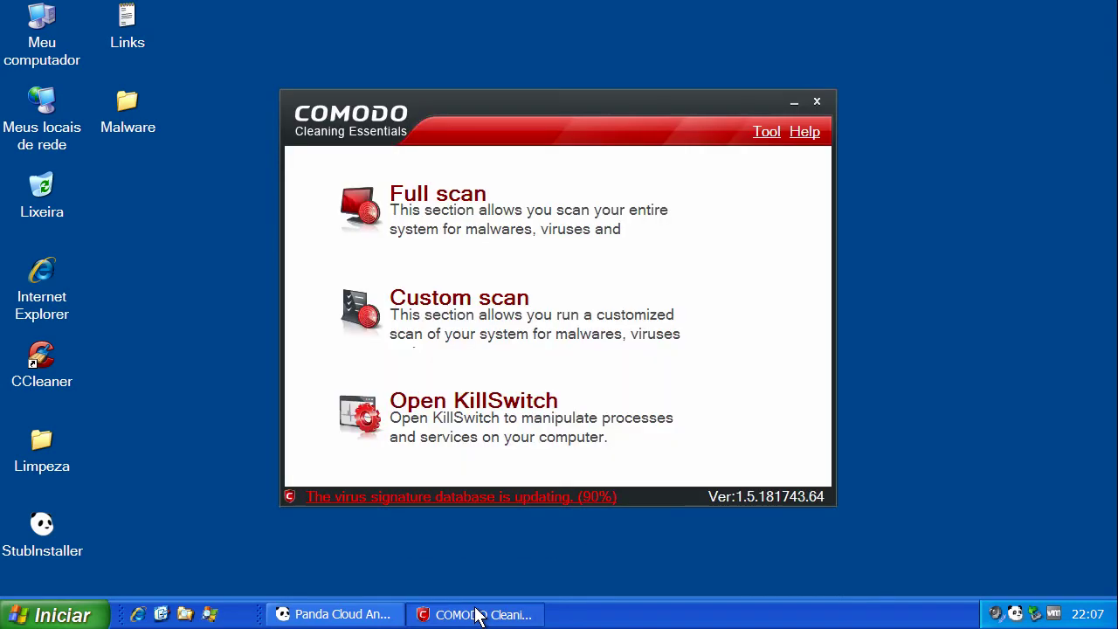
left_click(594, 497)
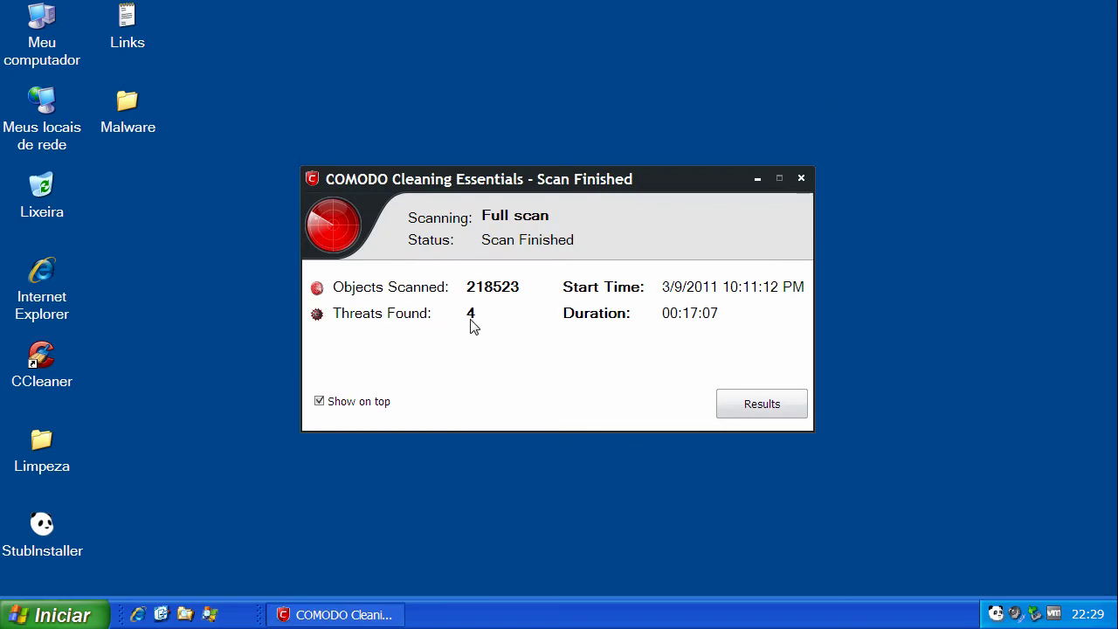
Open the COMODO full scan results, widen the window and examine each detected threat entry in turn
left_click(753, 414)
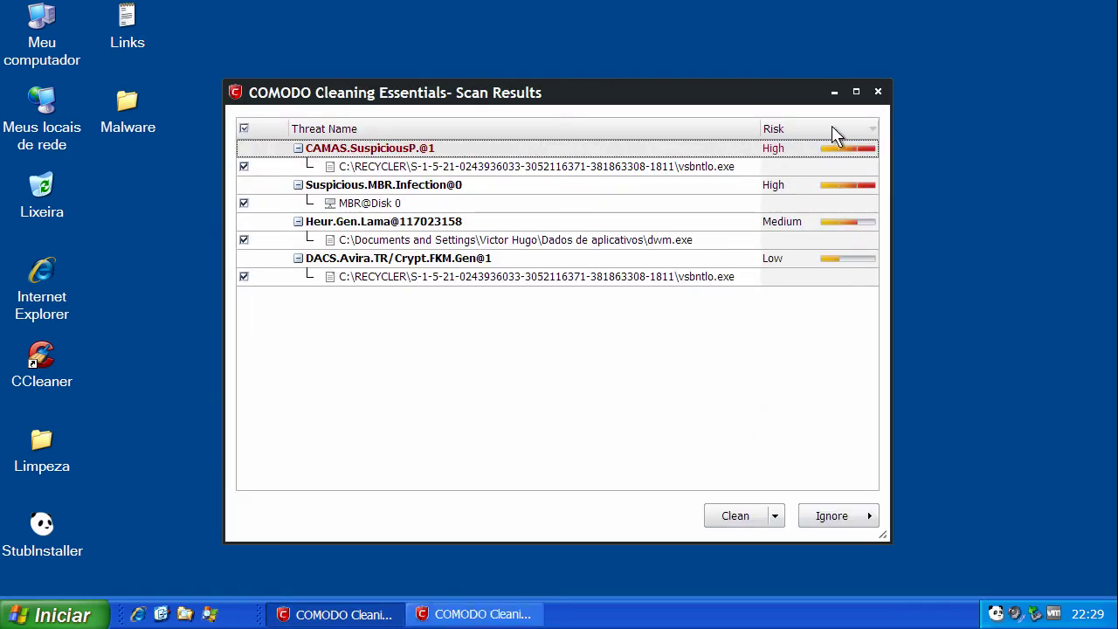
left_click_drag(889, 127, 1029, 128)
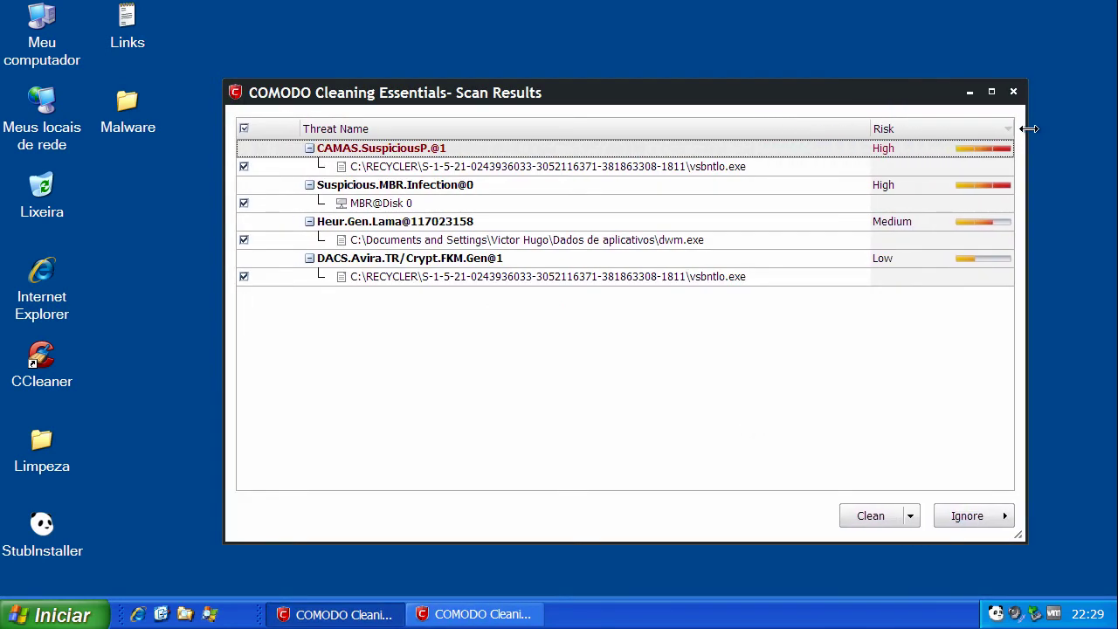
left_click(749, 169)
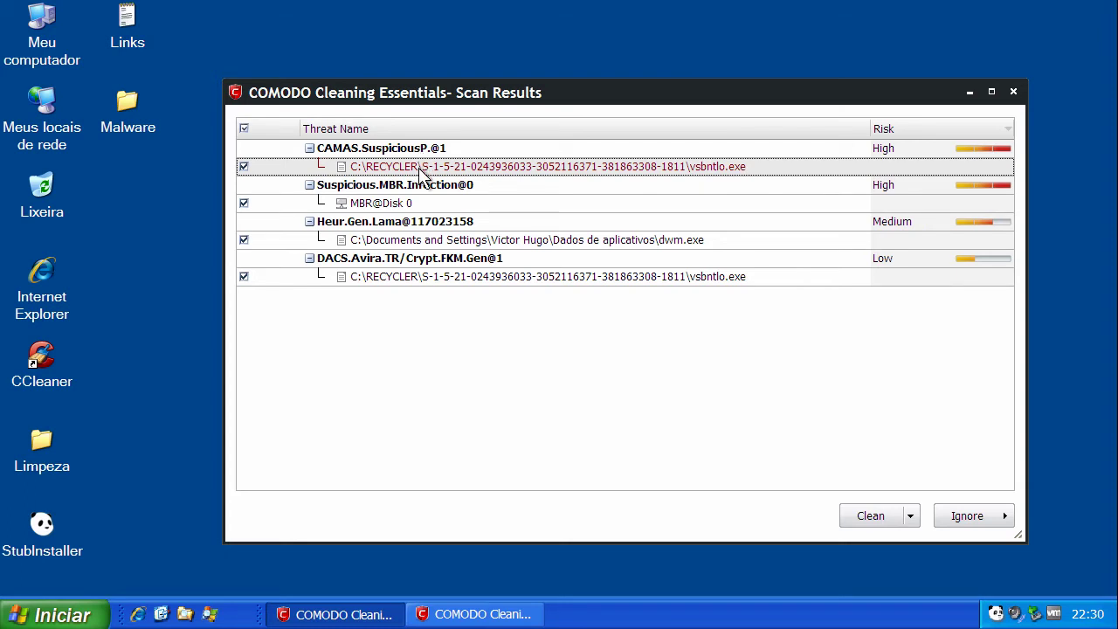
left_click(427, 205)
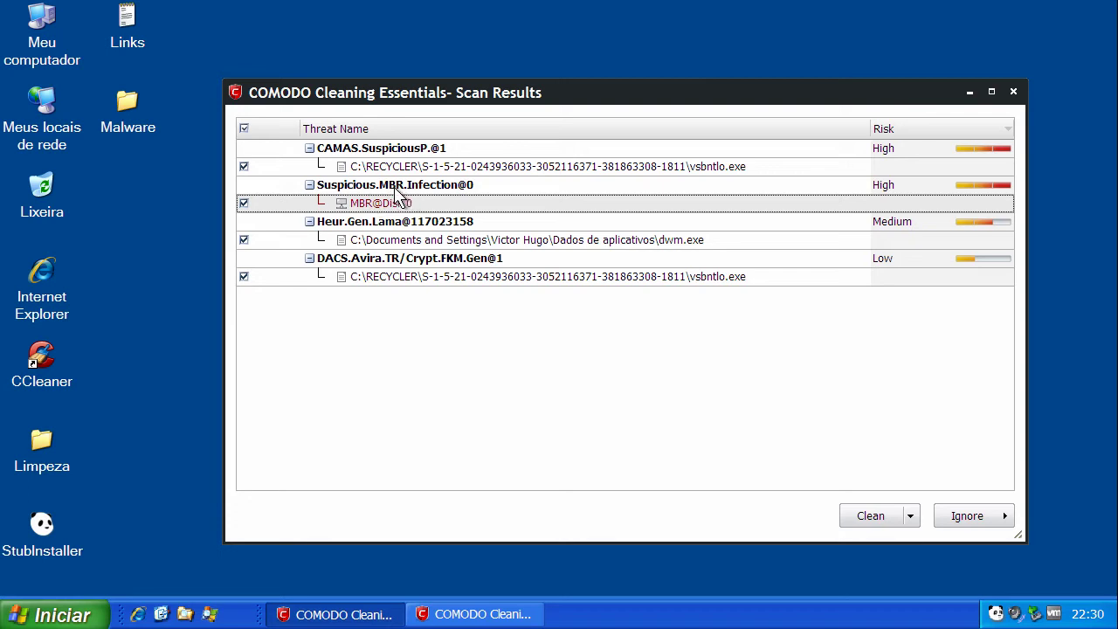
left_click(423, 238)
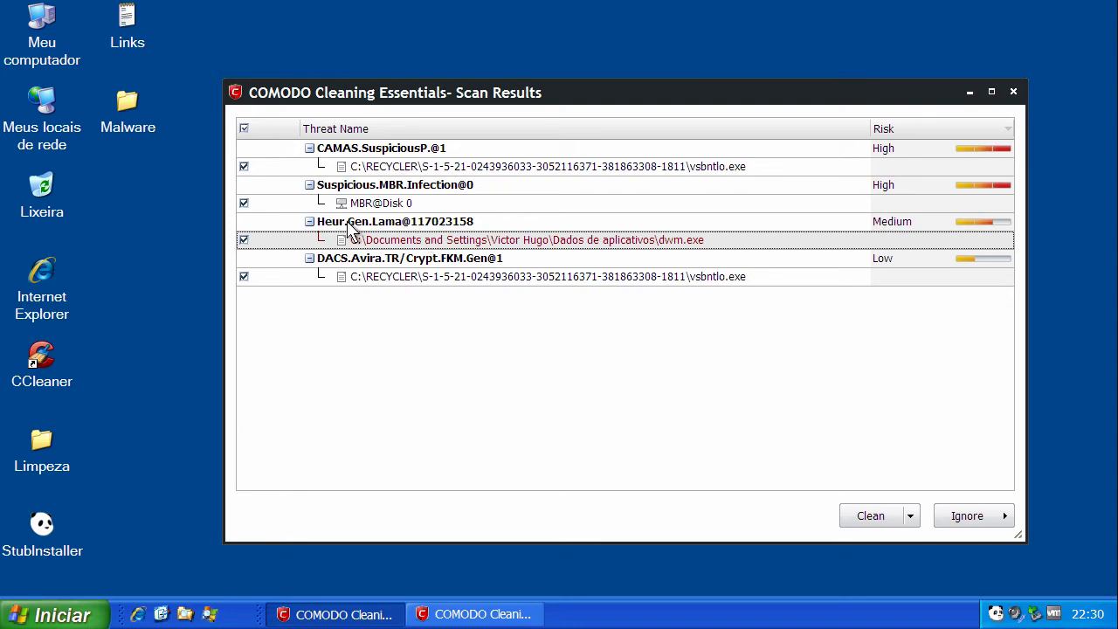
left_click(521, 282)
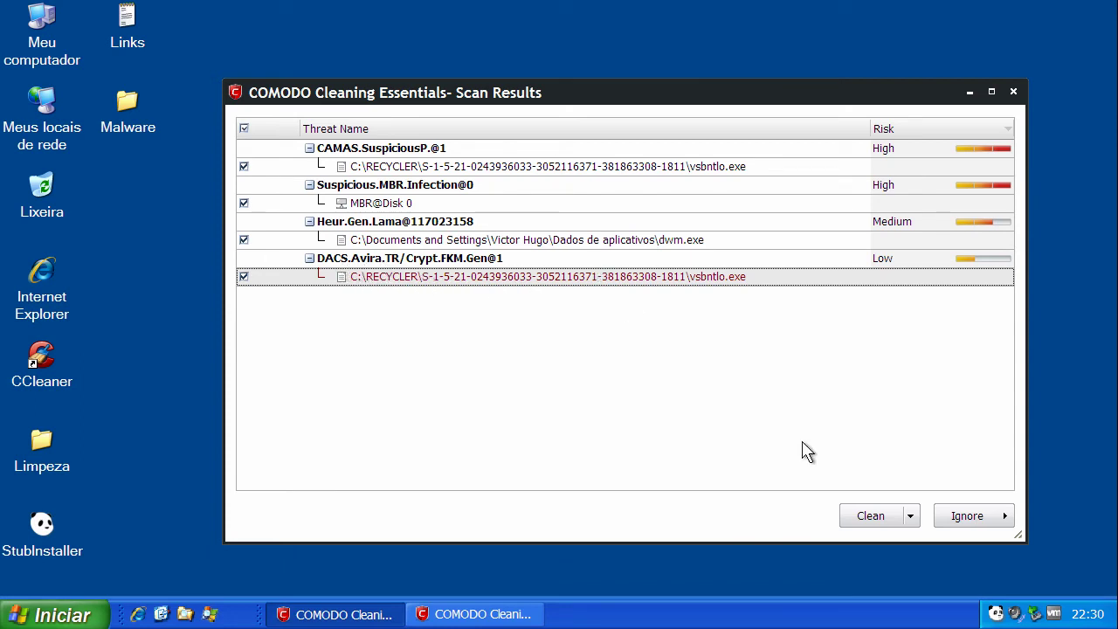
Clean all threats selected in the COMODO scan results, close the results window and accept the computer restart
left_click(870, 517)
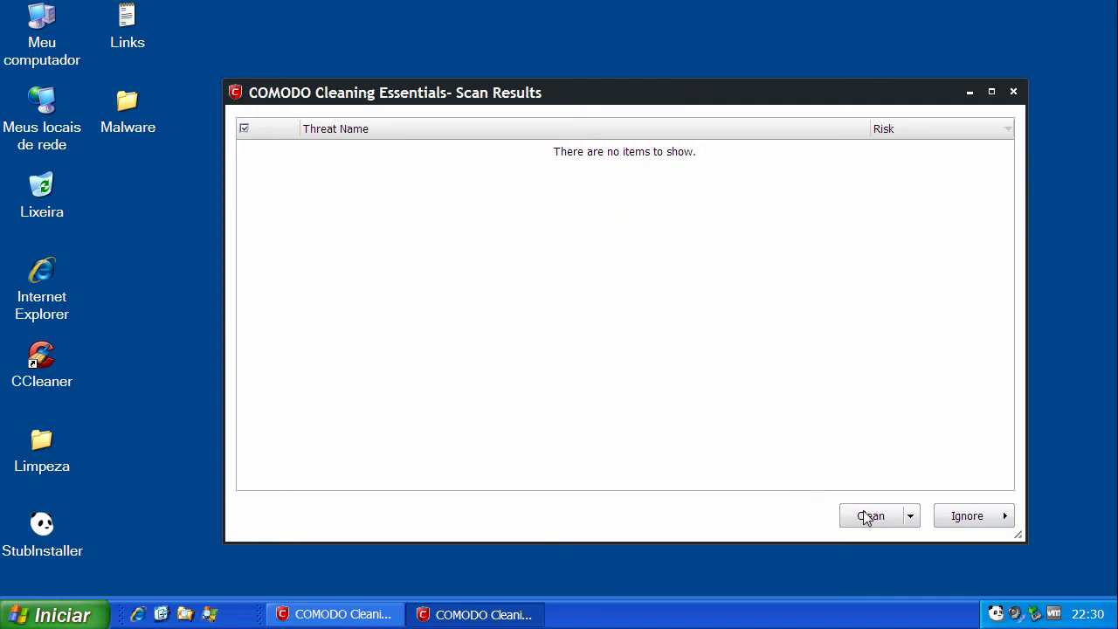
left_click(1013, 92)
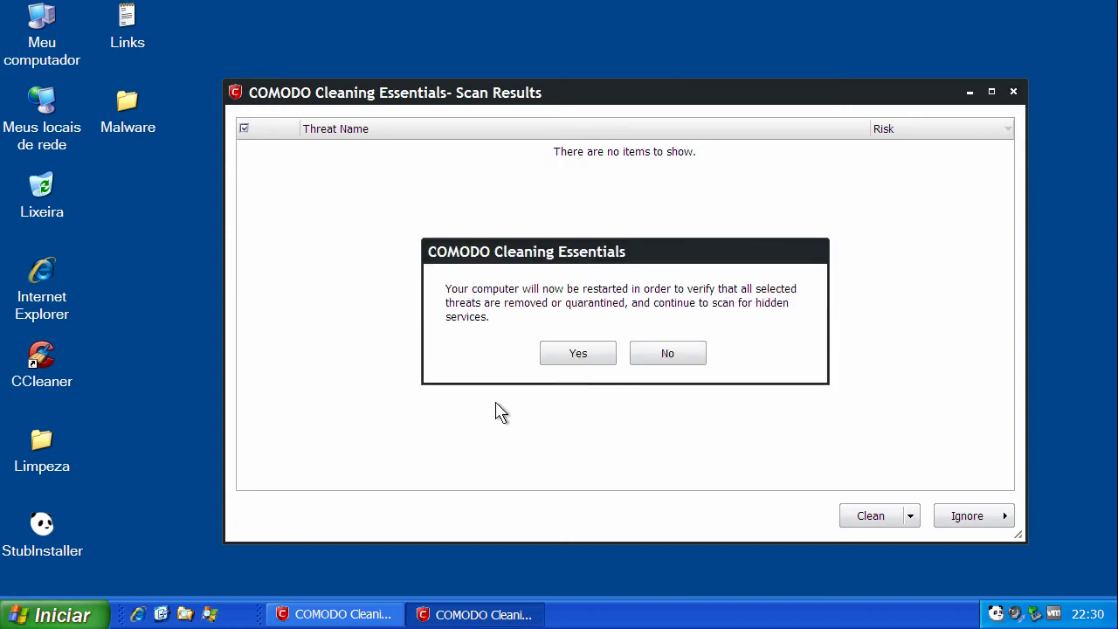
left_click(566, 359)
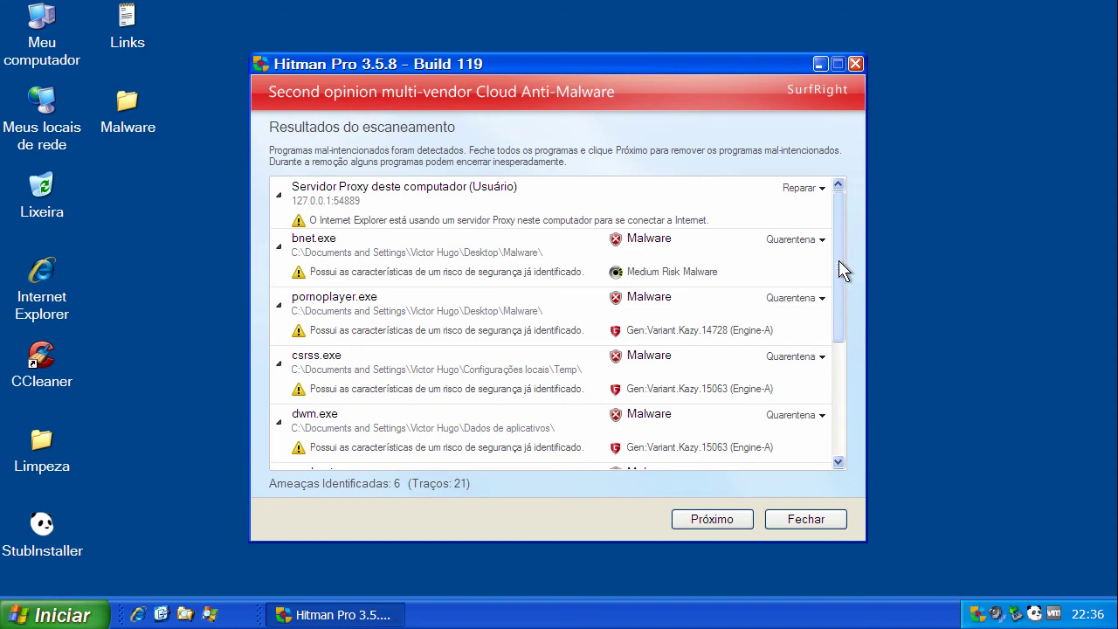
Review the Hitman Pro detection list, remove the detected malware and proceed past the removal results
left_click_drag(841, 269, 842, 374)
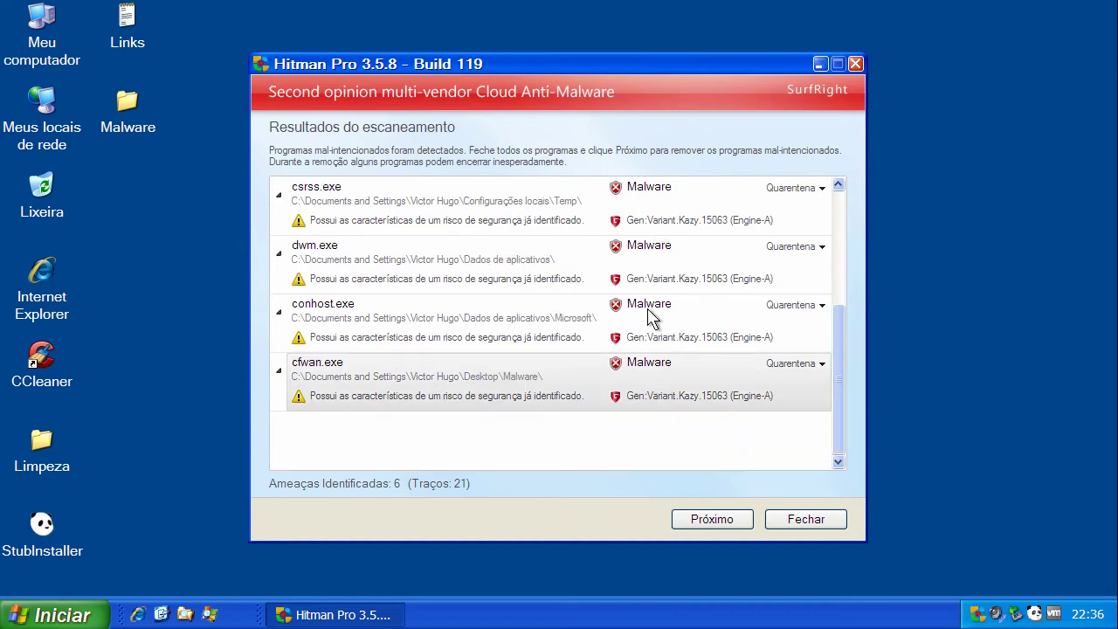
left_click(737, 519)
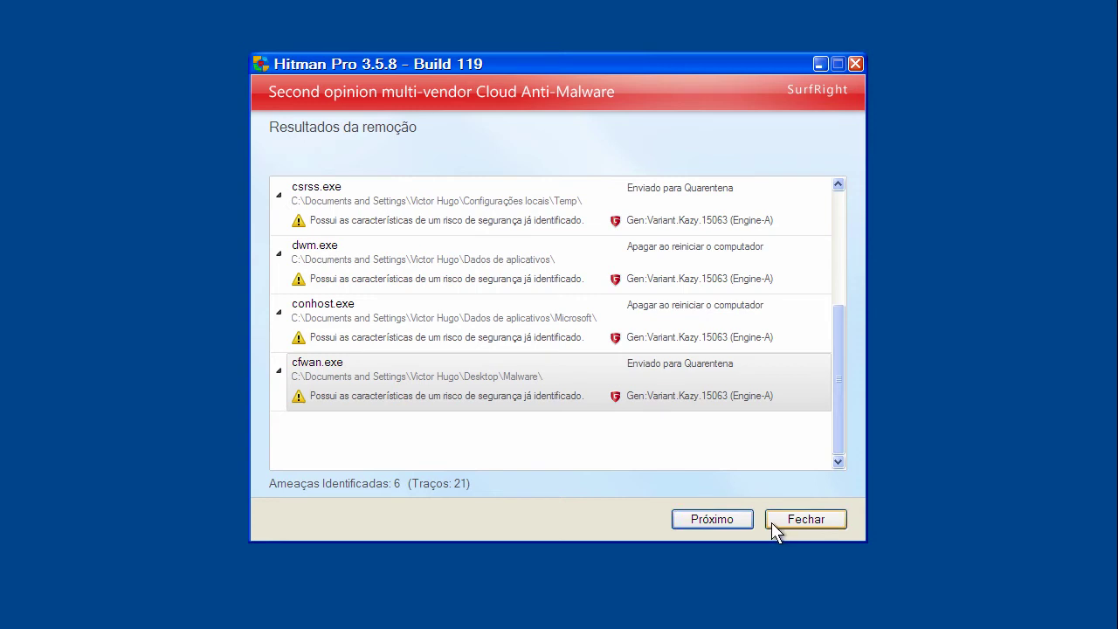
left_click(726, 523)
left_click(725, 522)
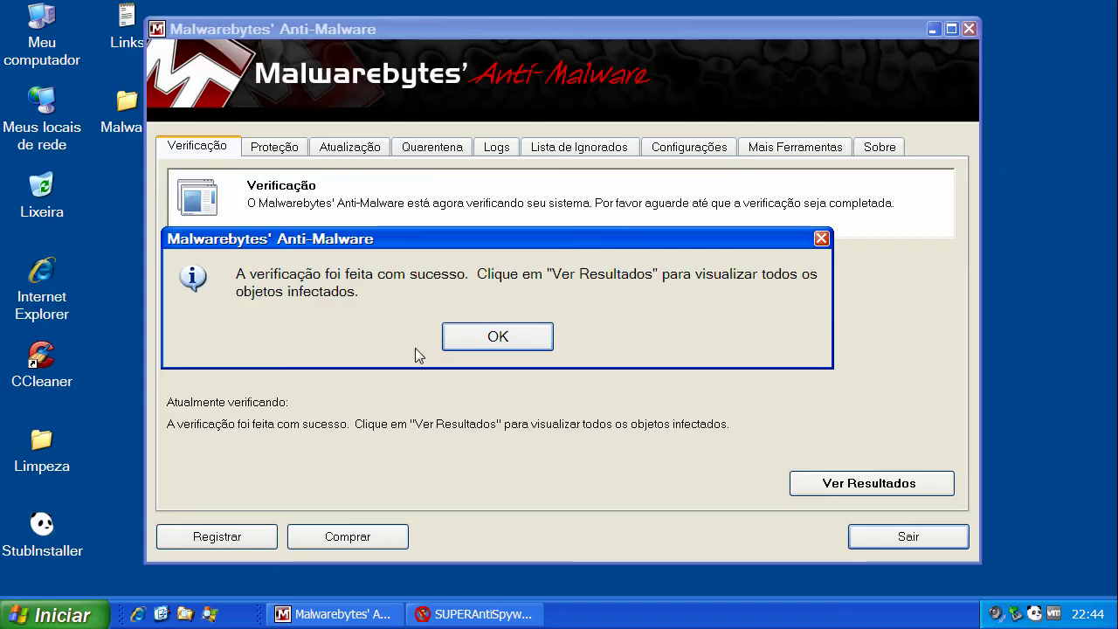
Open the Malwarebytes scan results, widen the vendor and item columns and examine each detected entry
left_click(481, 339)
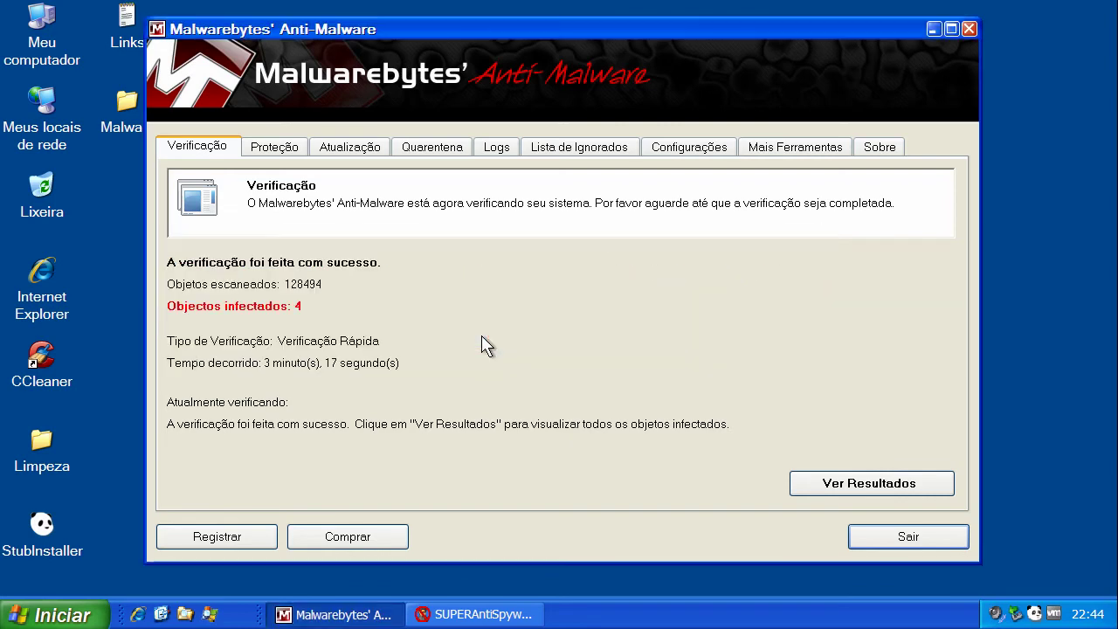
left_click(869, 485)
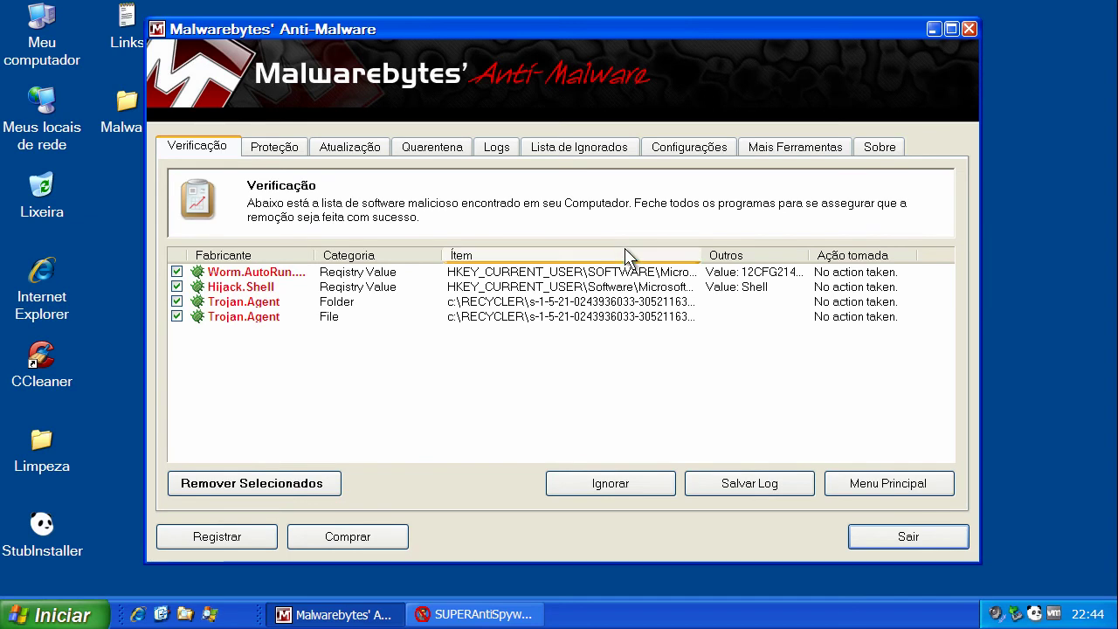
left_click_drag(315, 255, 468, 255)
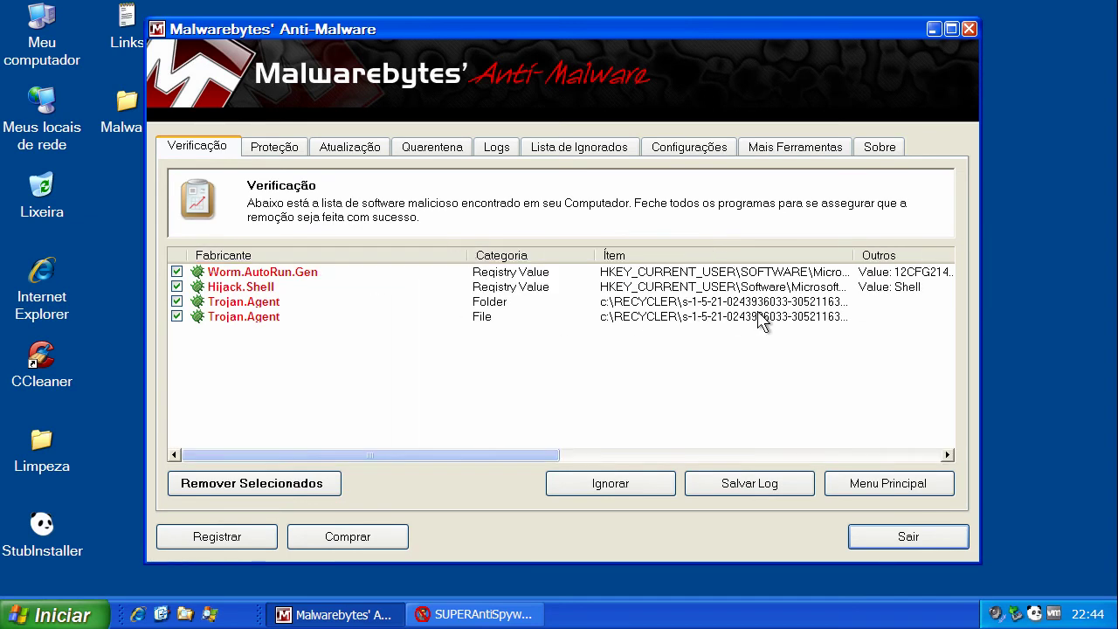
left_click_drag(854, 255, 969, 257)
left_click_drag(548, 456, 571, 454)
left_click(498, 273)
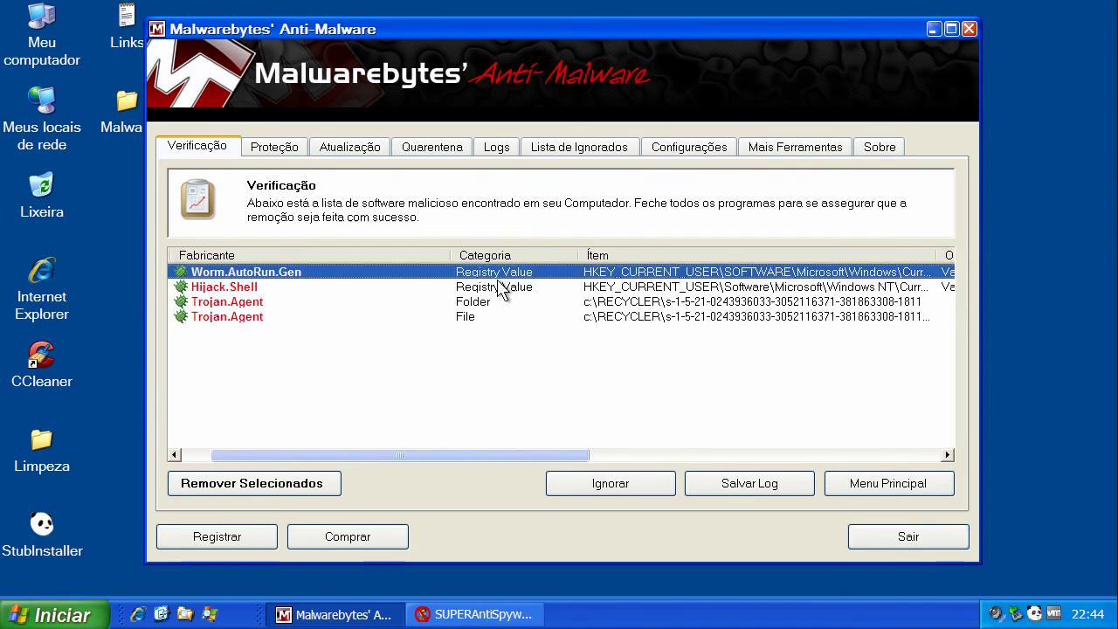
left_click(498, 287)
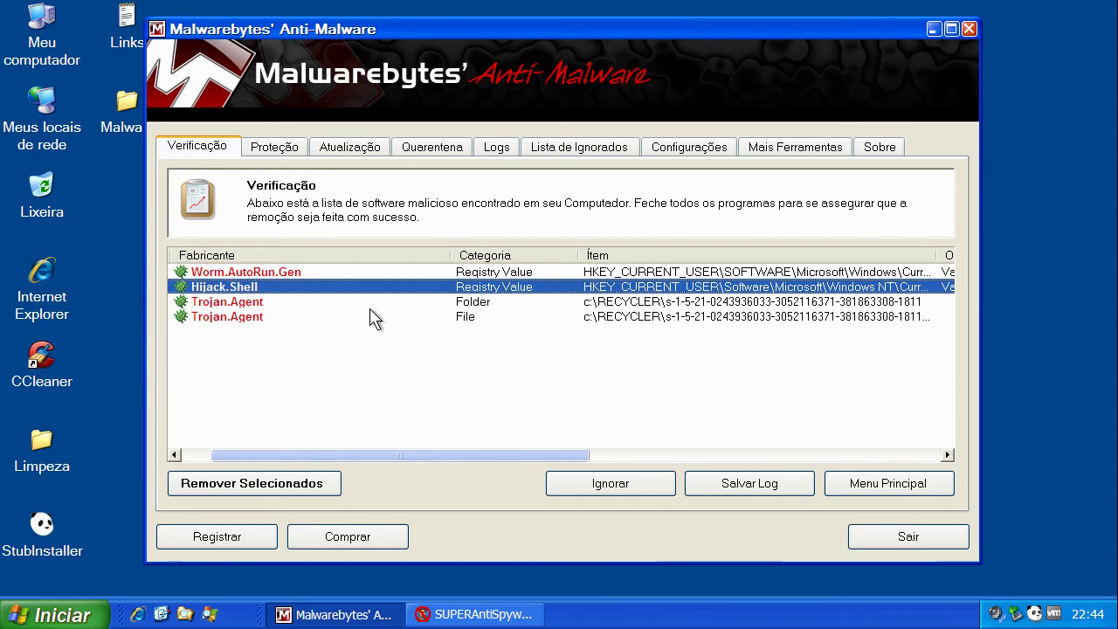
left_click(267, 306)
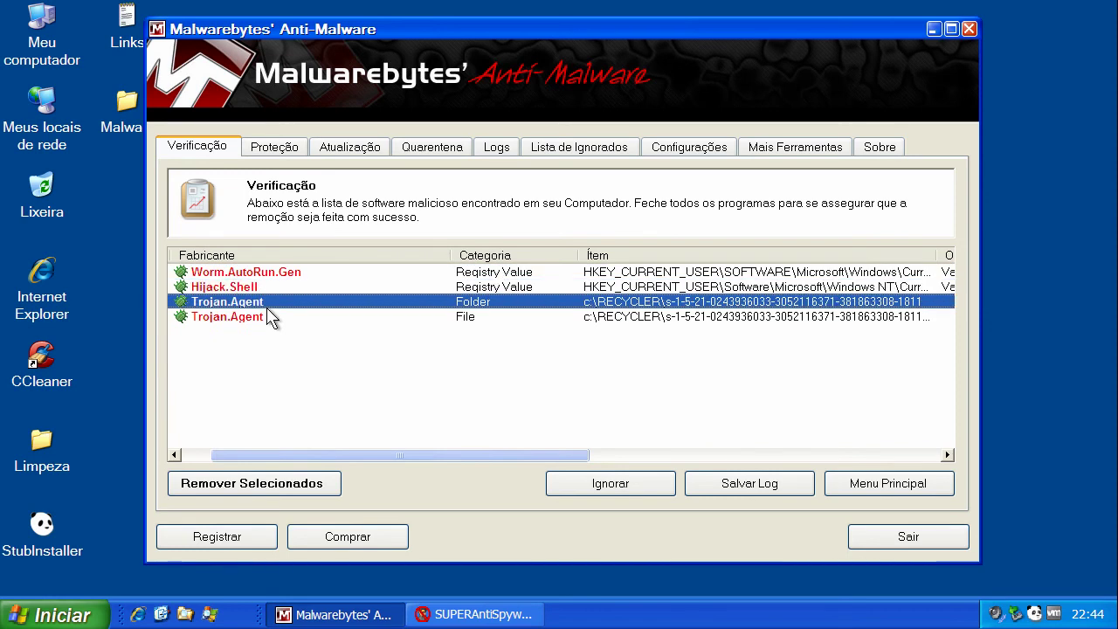
left_click(470, 317)
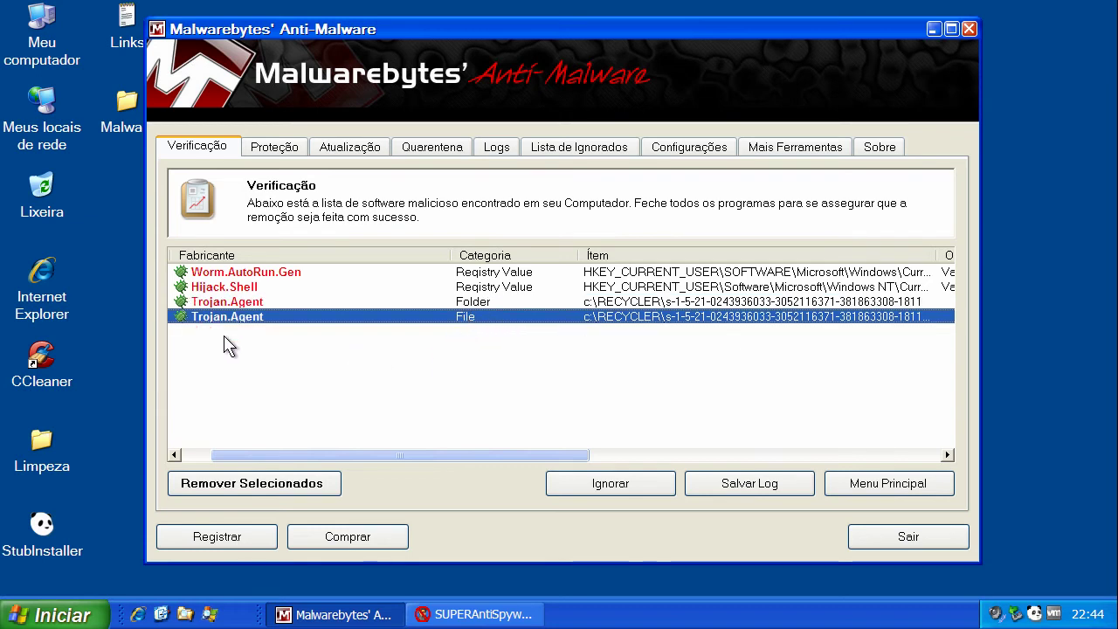
Widen the Ítem column further and read the full registry and file path of each detected object
left_click_drag(462, 454, 864, 462)
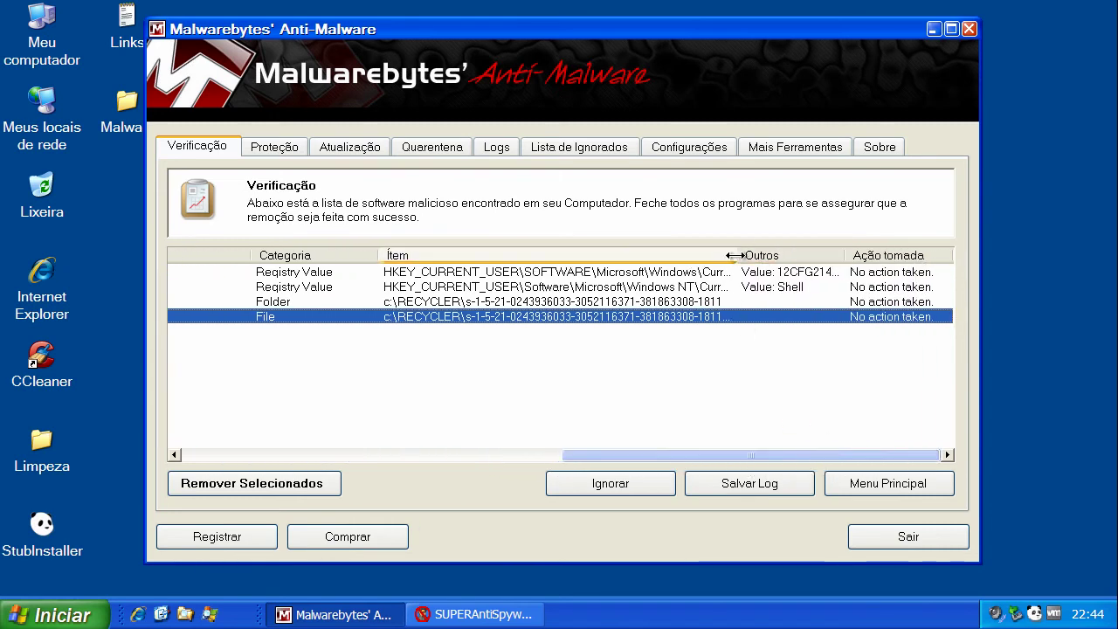
left_click_drag(749, 254, 900, 256)
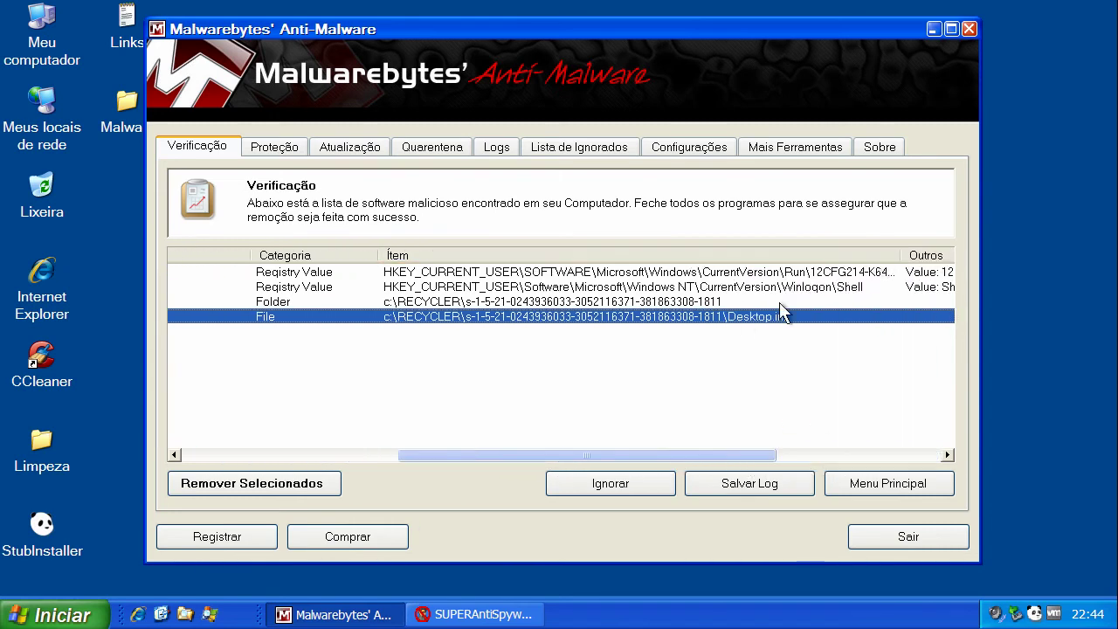
left_click(688, 302)
left_click(689, 287)
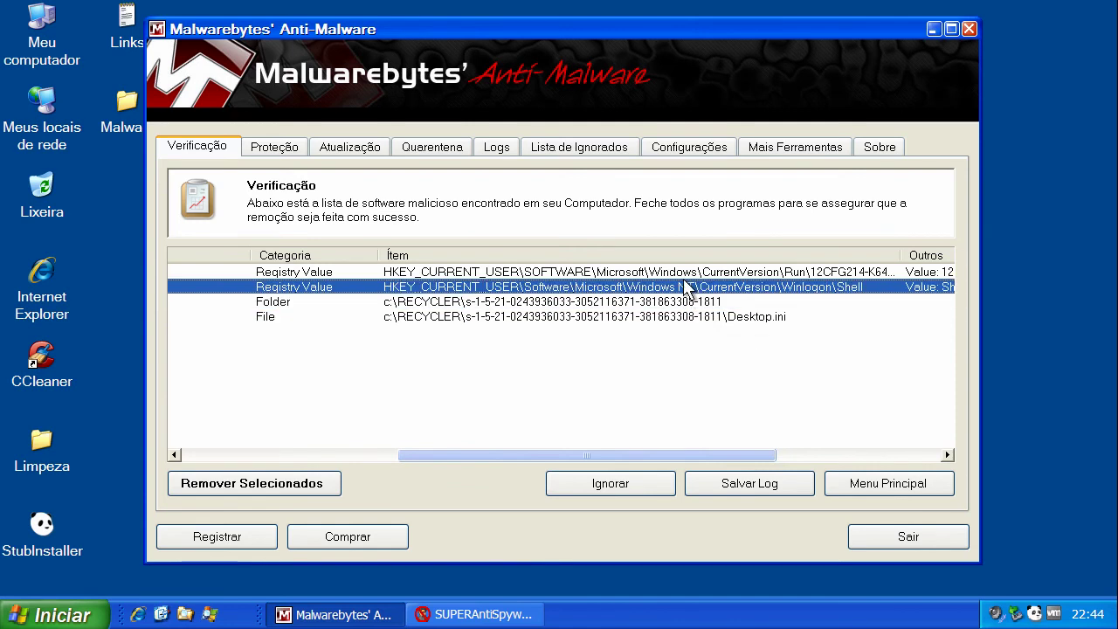
left_click(688, 273)
left_click(688, 285)
left_click(687, 303)
left_click(686, 316)
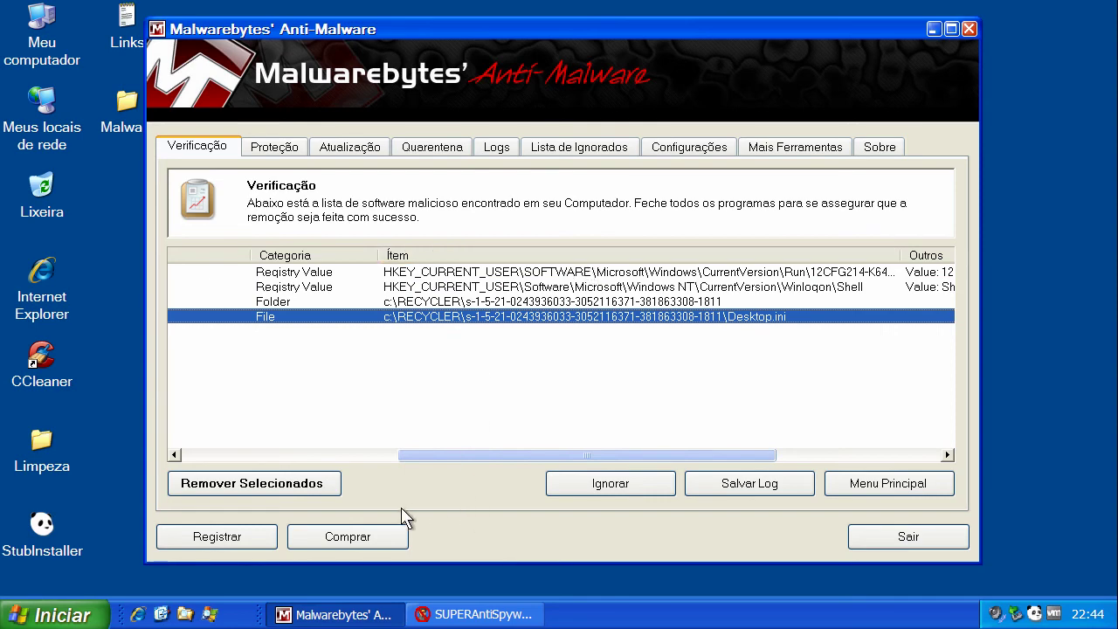
Remove the selected Malwarebytes detections, close the removal log, and decline the restart before exiting the program
left_click(260, 489)
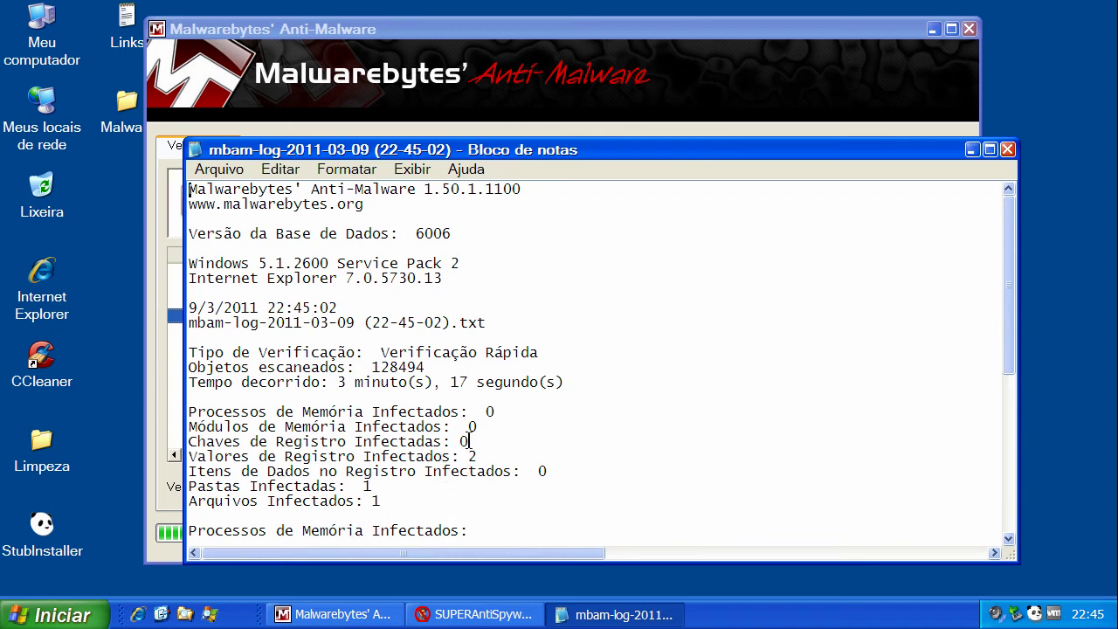
left_click_drag(469, 412, 497, 411)
left_click(1008, 148)
left_click(648, 385)
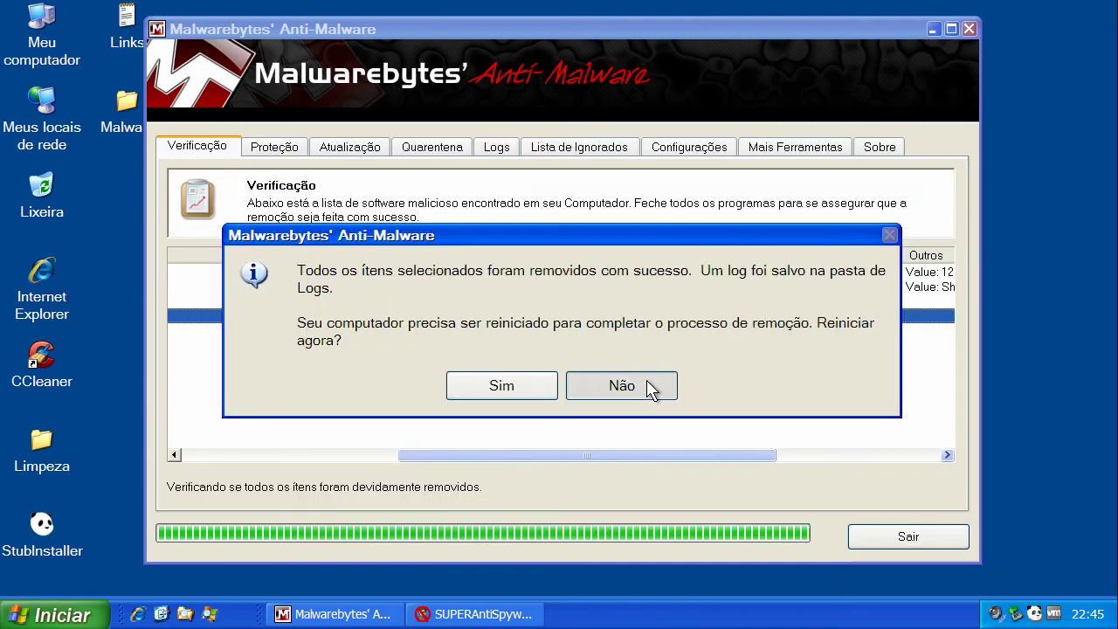
left_click(898, 534)
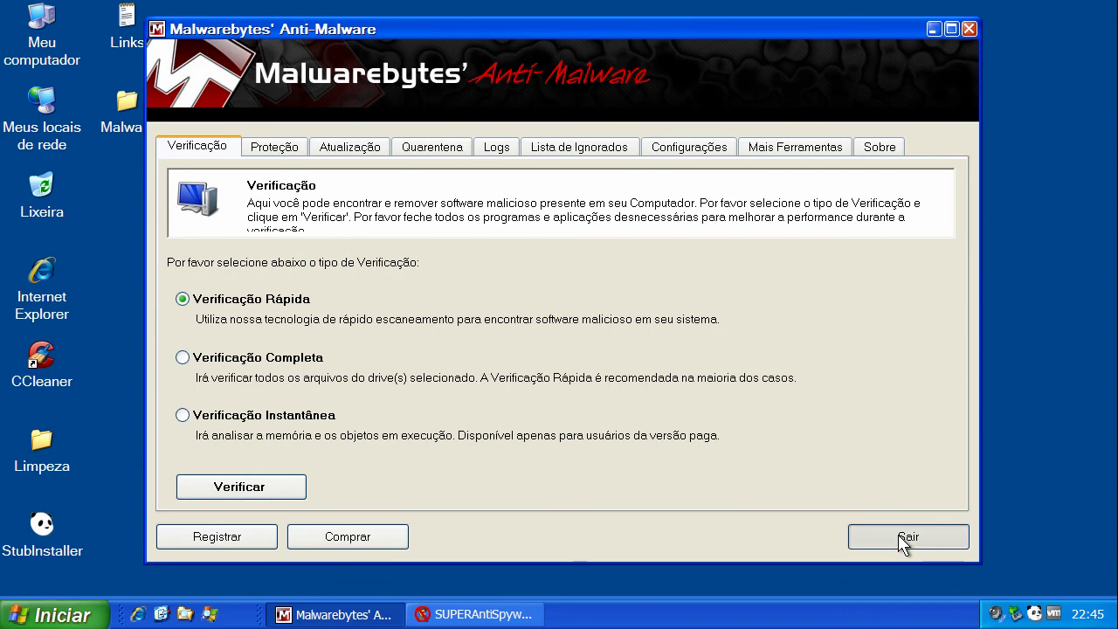
Switch to SUPERAntiSpyware, expand the Malware.Trace detection and quarantine its registry item
left_click(301, 617)
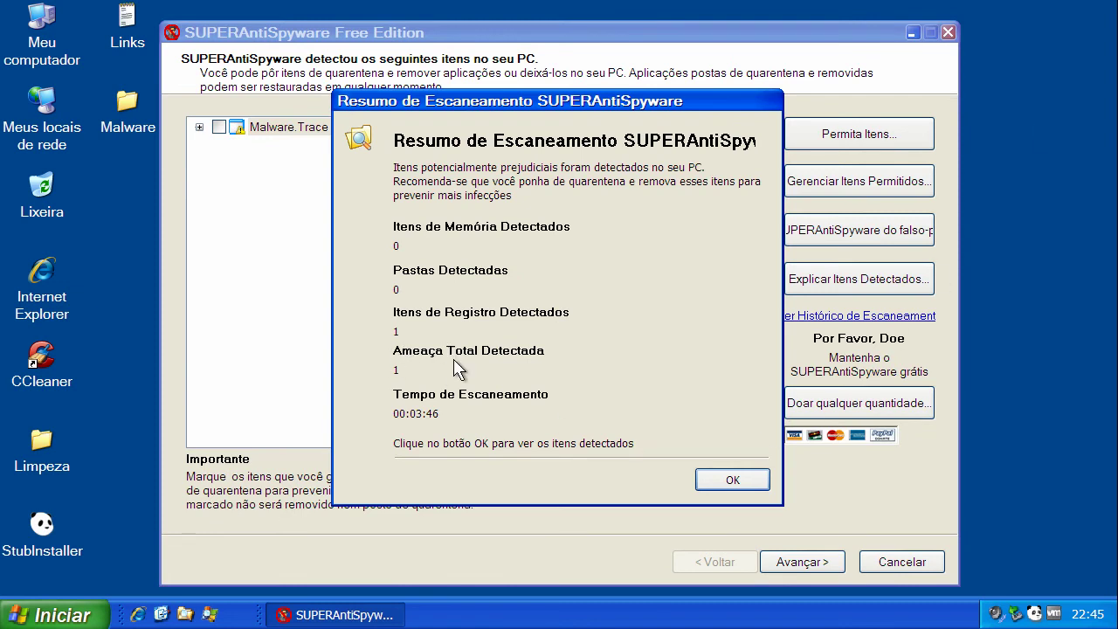
left_click(738, 476)
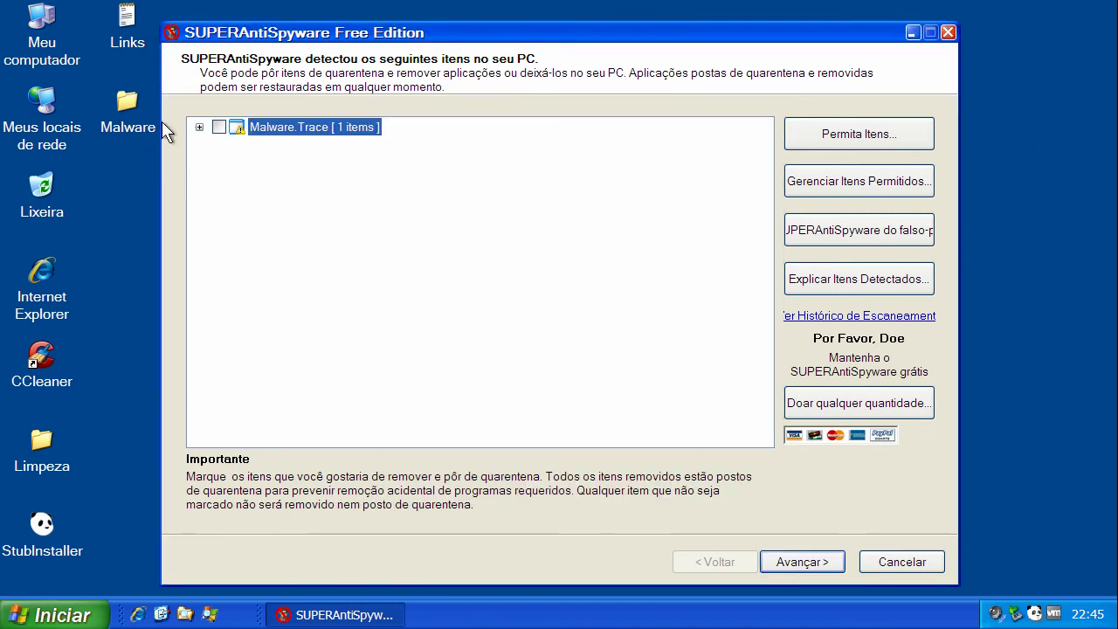
left_click(199, 127)
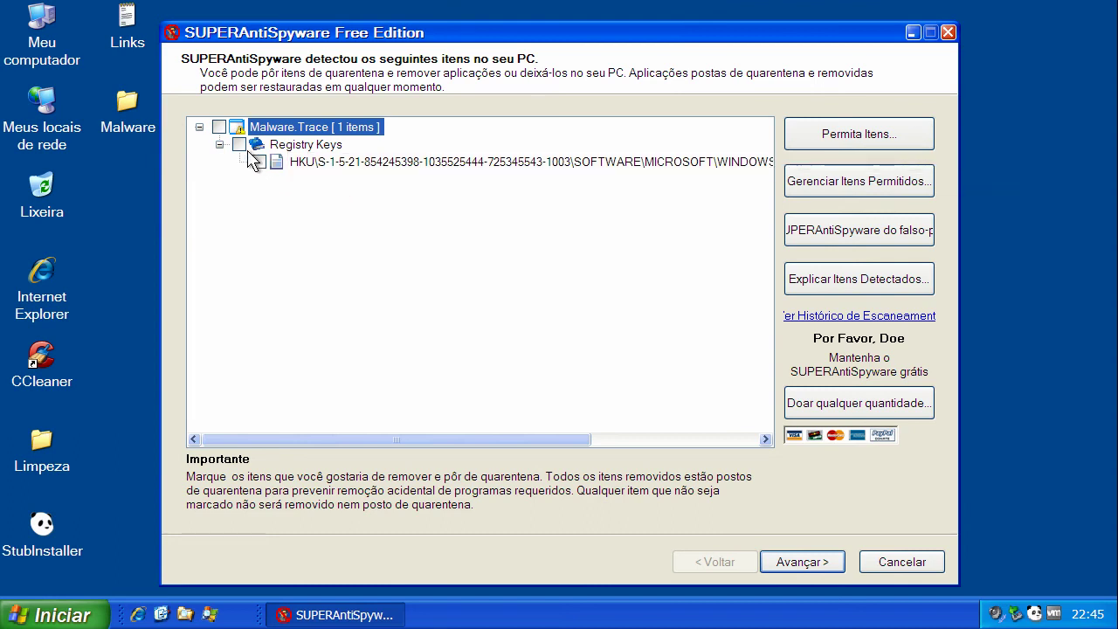
left_click(220, 127)
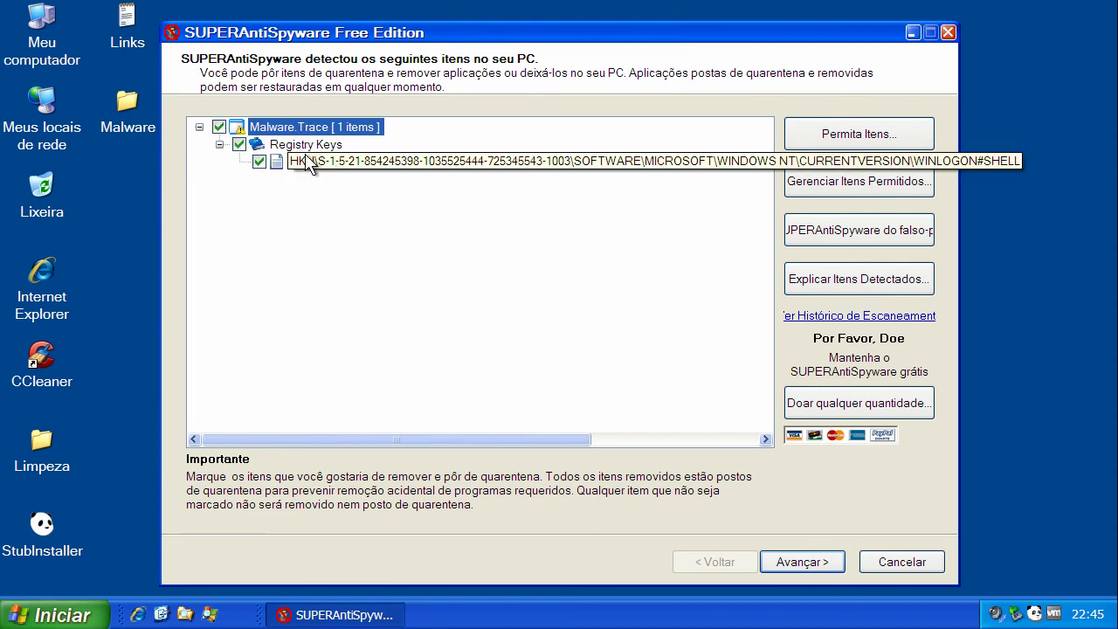
left_click(822, 564)
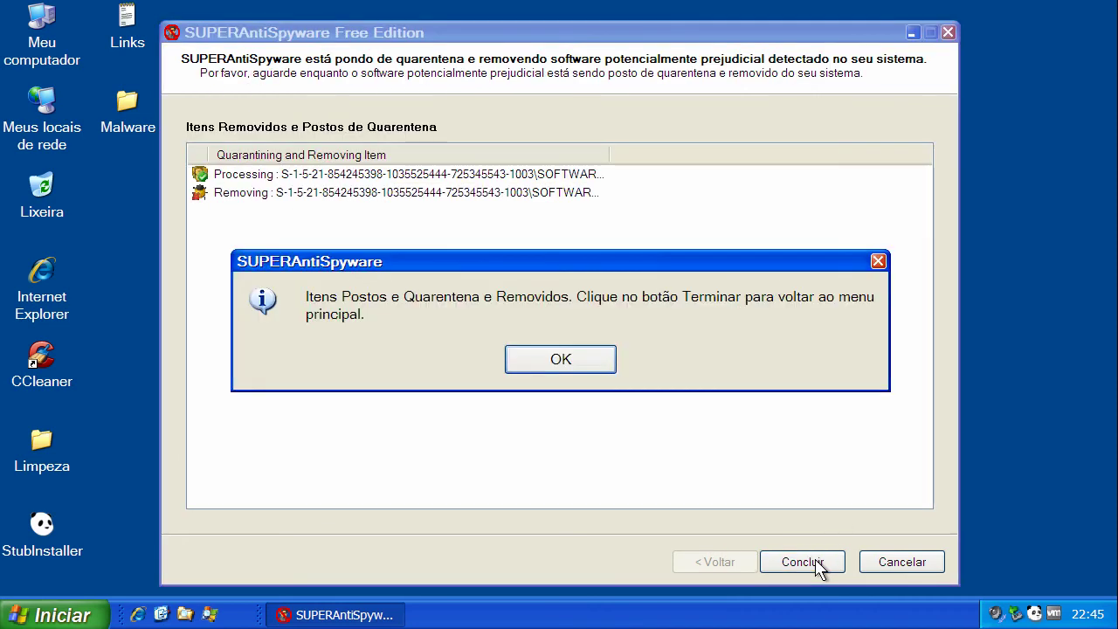
Finish the quarantine wizard and close SUPERAntiSpyware
left_click(591, 358)
left_click(837, 561)
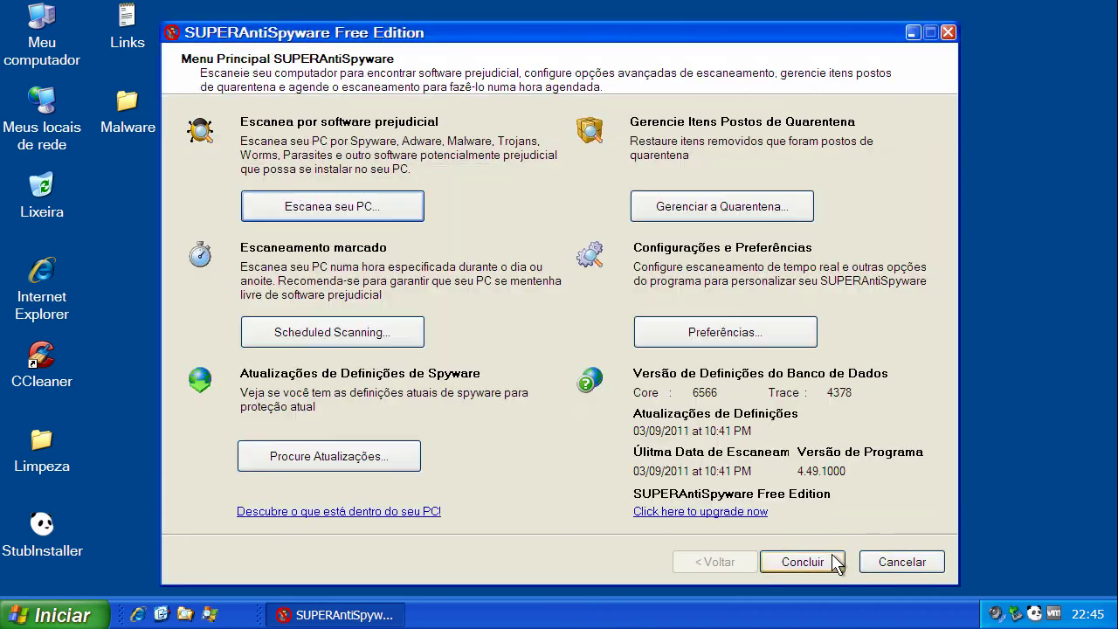
left_click(881, 562)
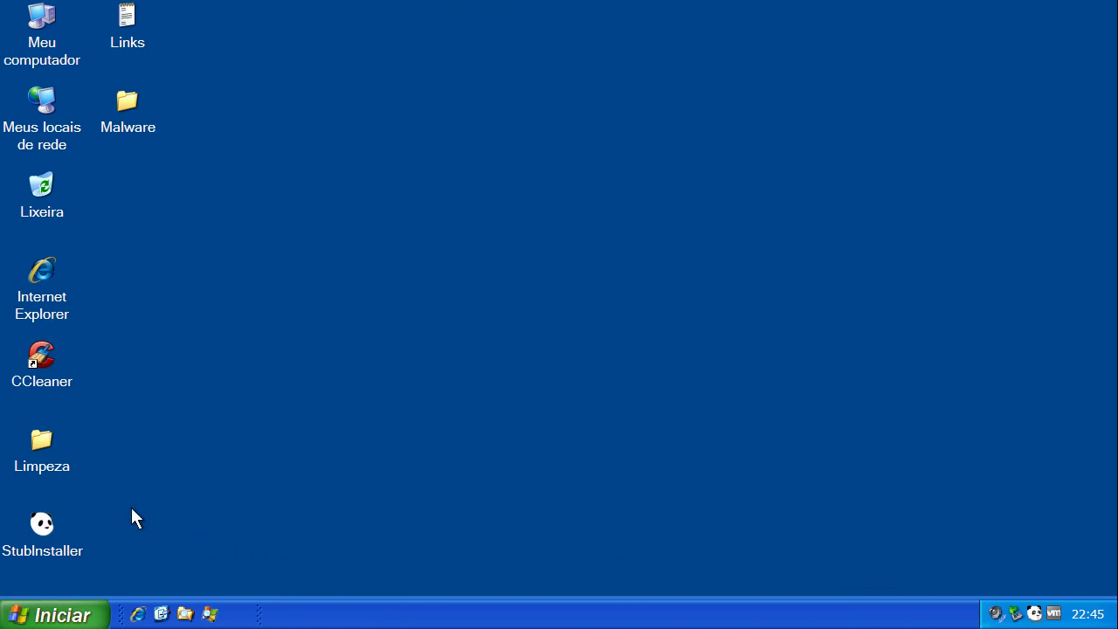
Run NPE from the Limpeza desktop folder and accept the Norton Power Eraser license agreement
double_click(46, 435)
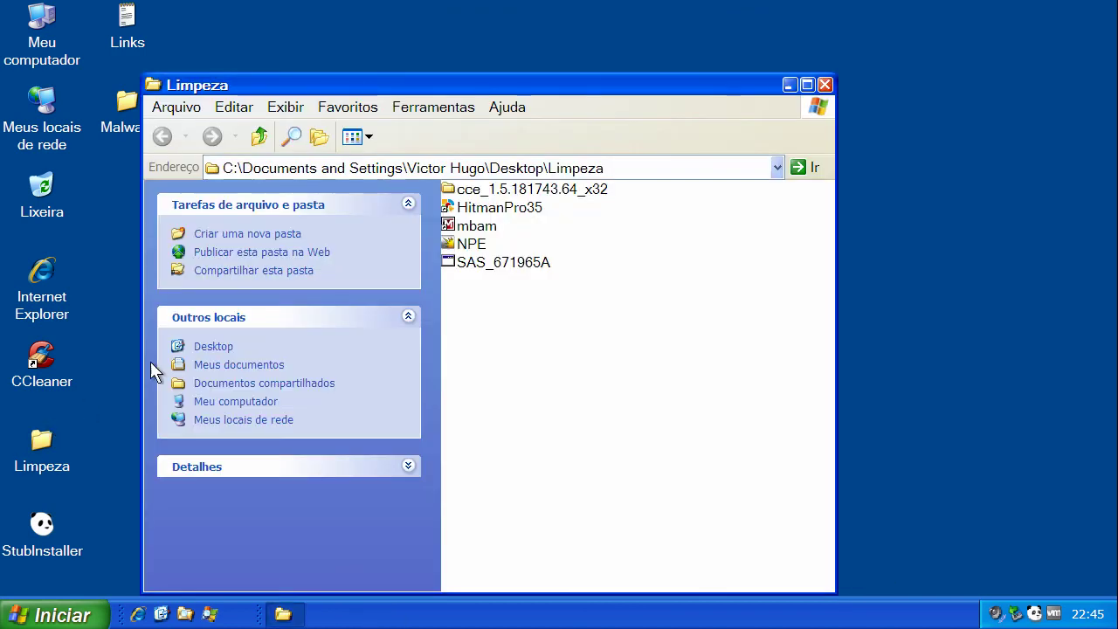
left_click(472, 243)
right_click(472, 244)
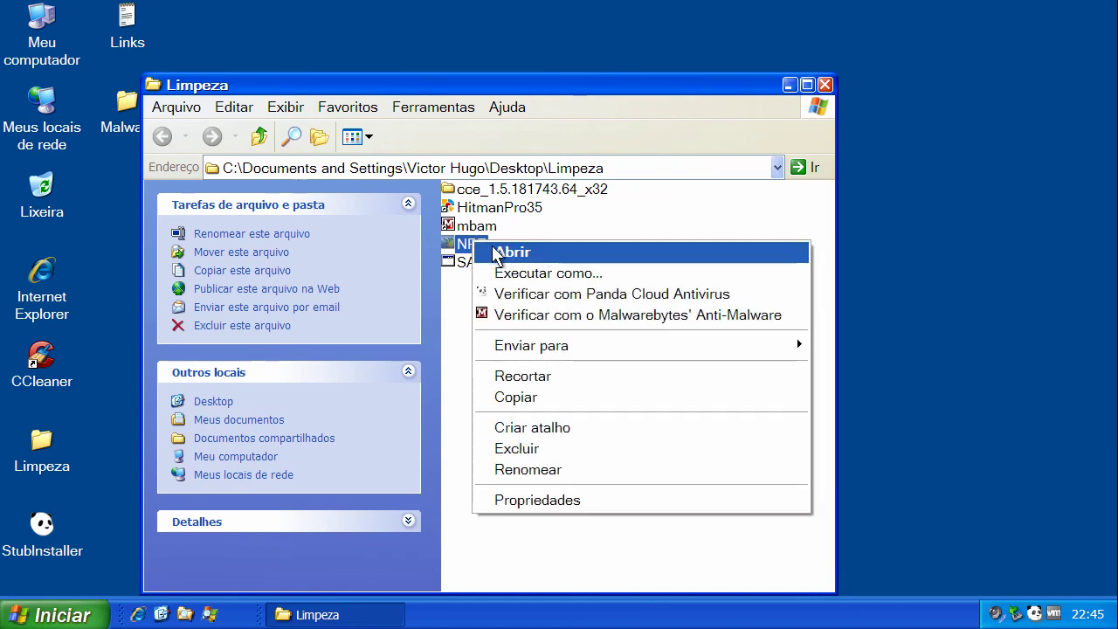
left_click(495, 253)
left_click(605, 326)
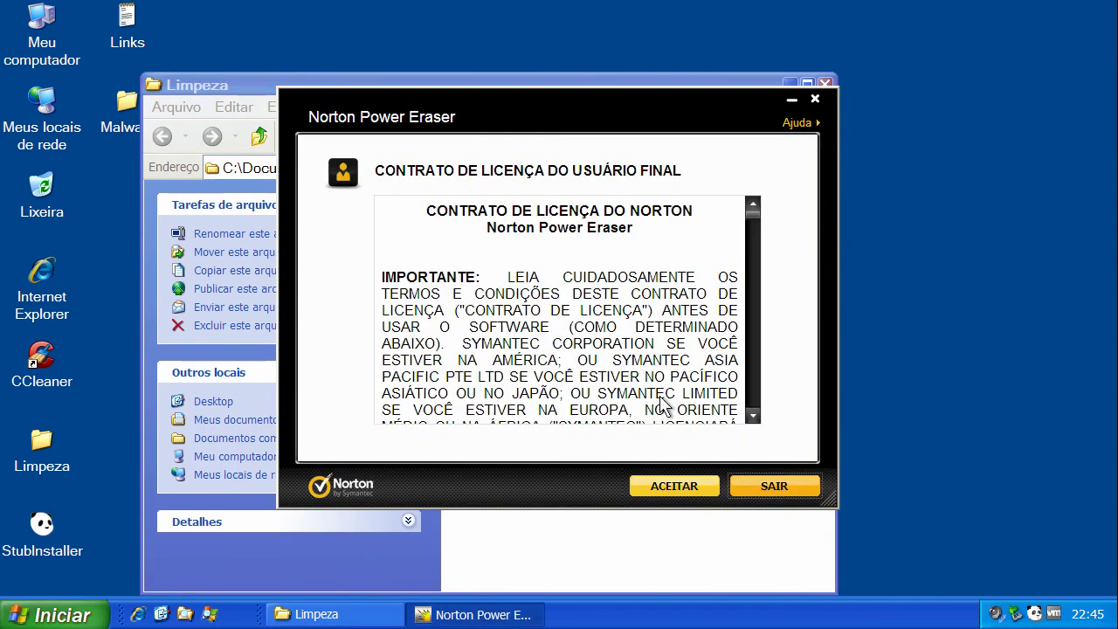
left_click(674, 486)
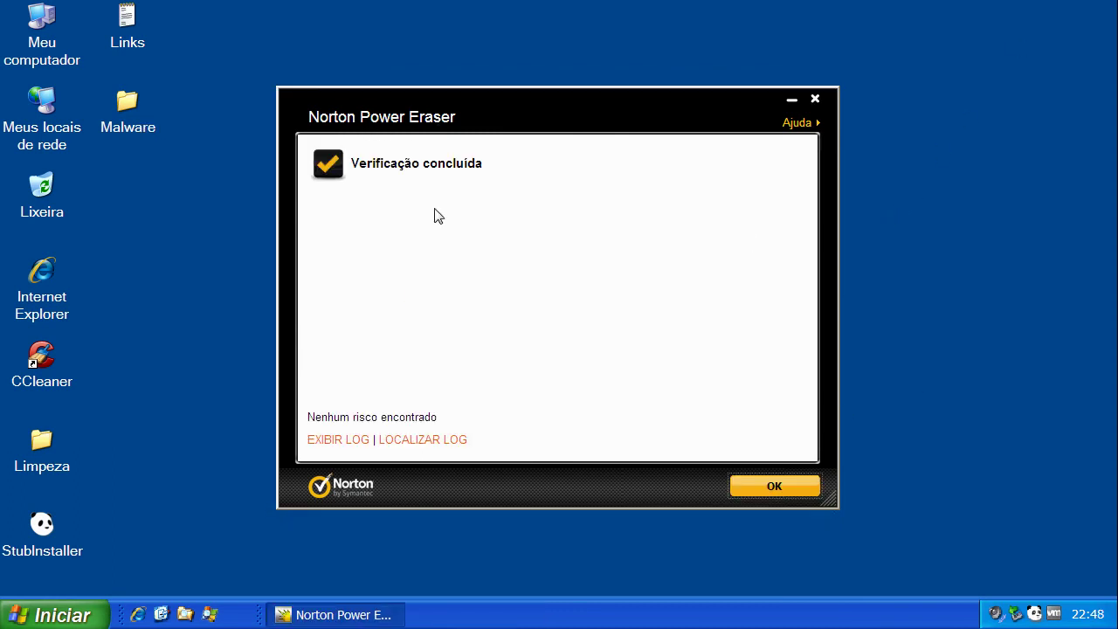
Dismiss the completed Norton Power Eraser scan and exit the program
left_click(772, 487)
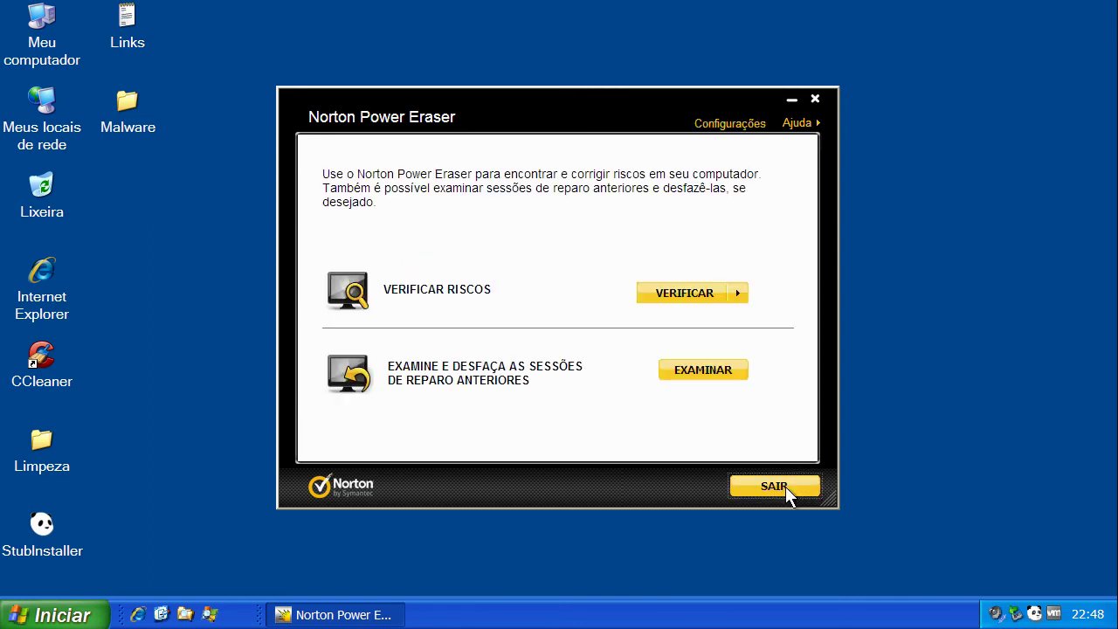
left_click(811, 99)
left_click(1036, 614)
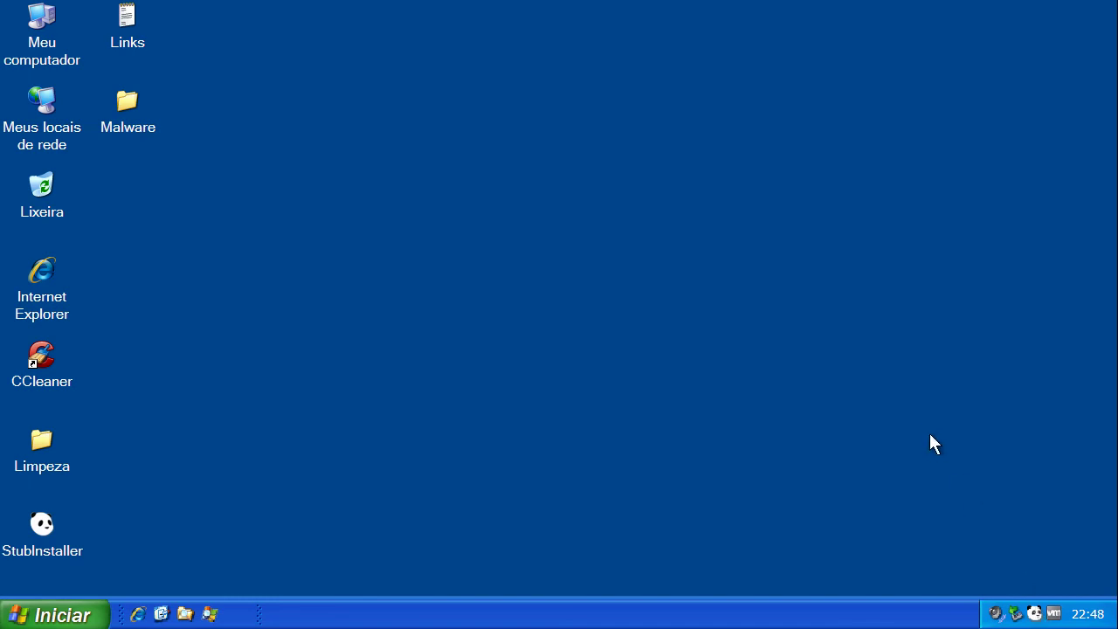